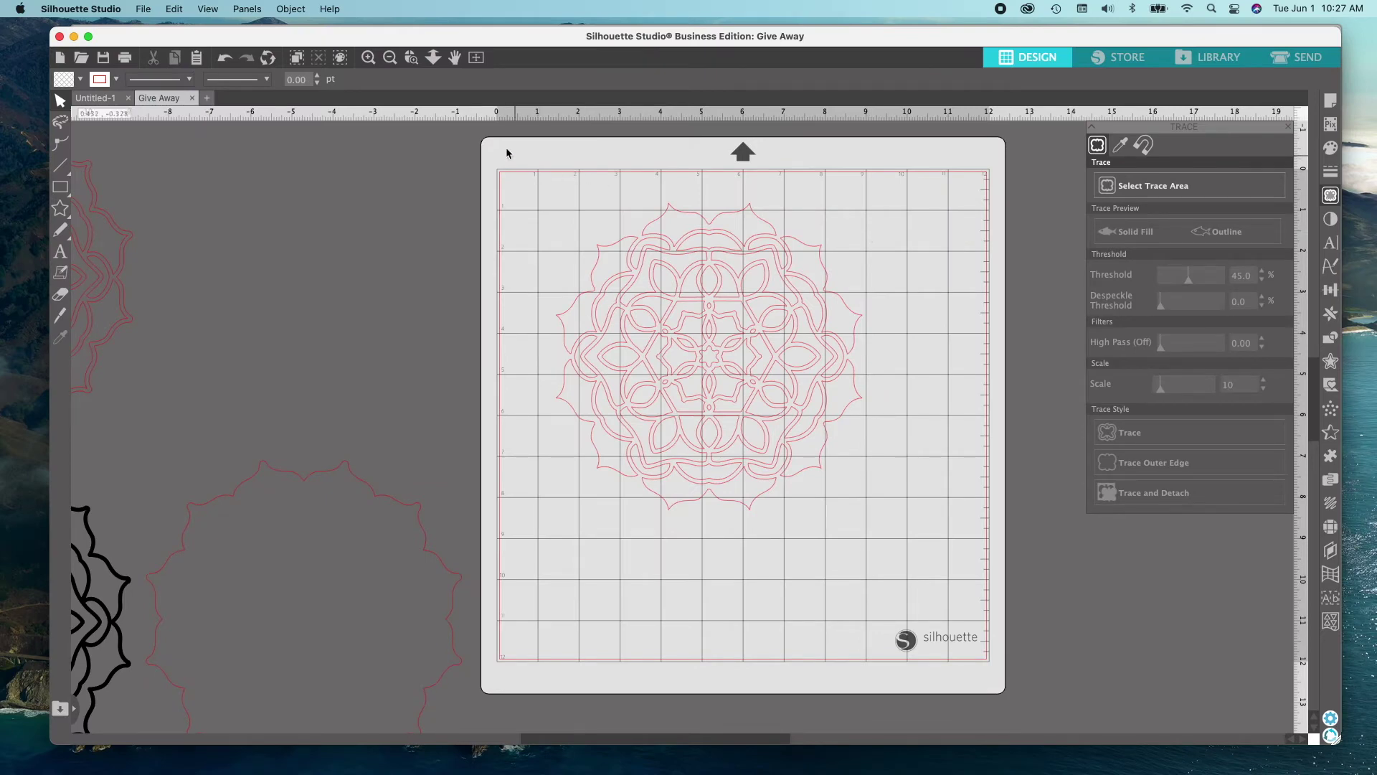
Step: Select the whole traced mandala and make it one compound path
{"action": "left_click_drag", "start_coordinate": [495, 148], "coordinate": [690, 288]}
{"action": "left_click_drag", "start_coordinate": [829, 419], "coordinate": [947, 619]}
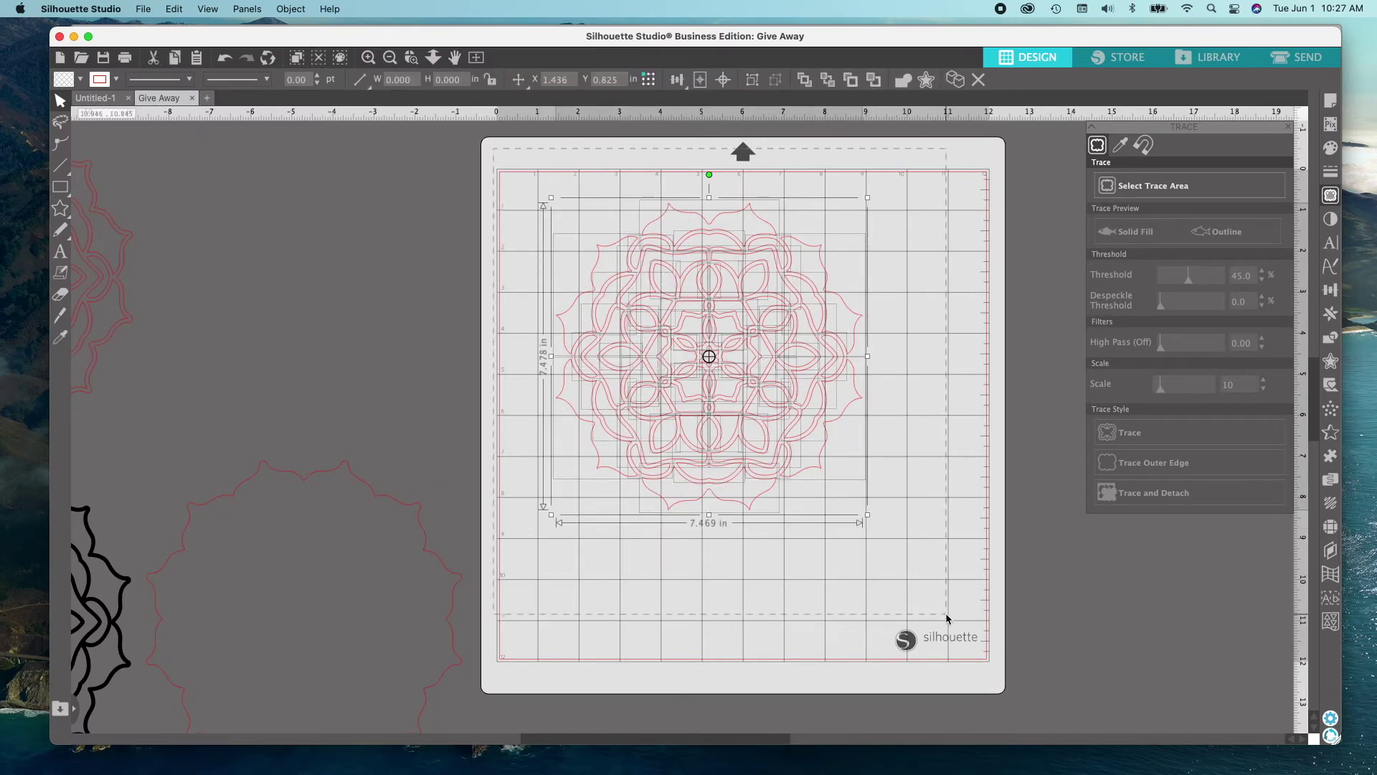
{"action": "right_click", "coordinate": [845, 380]}
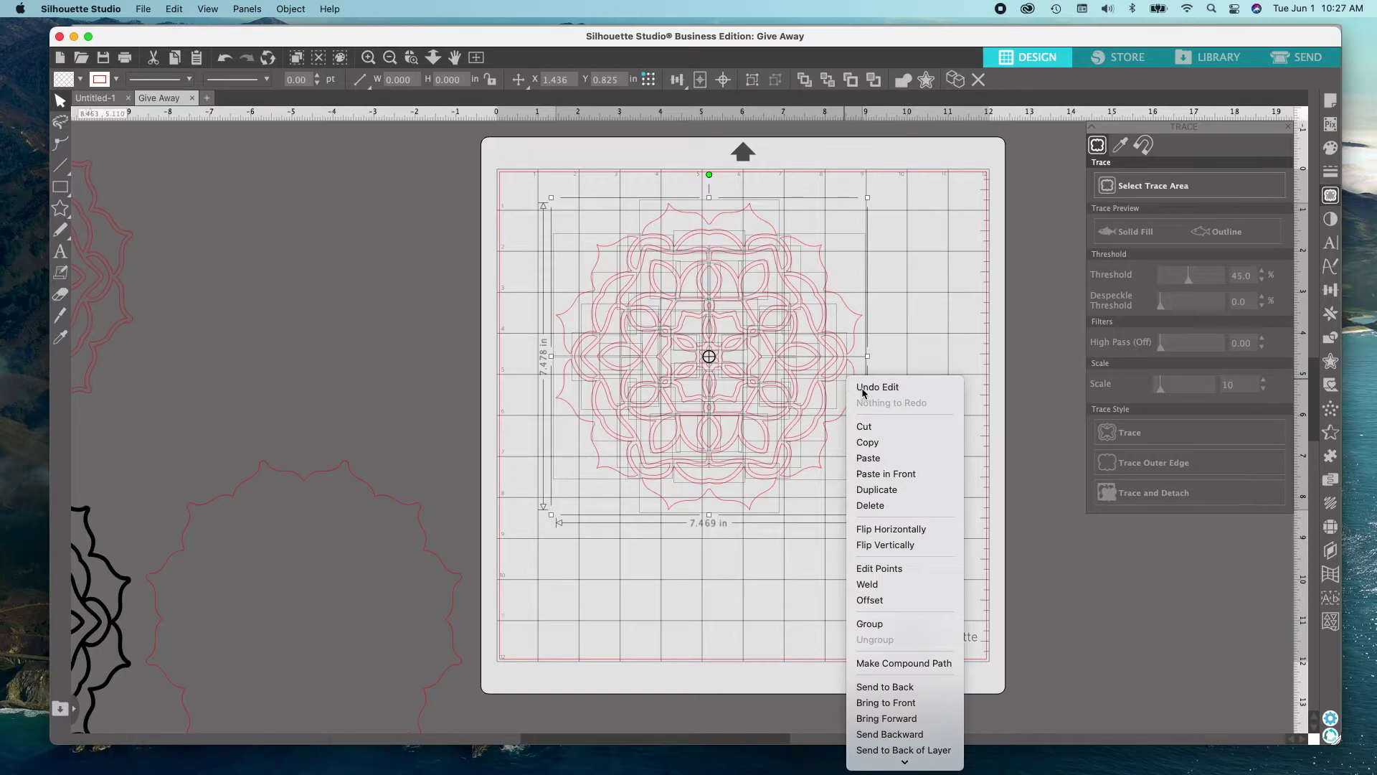
{"action": "left_click", "coordinate": [903, 664]}
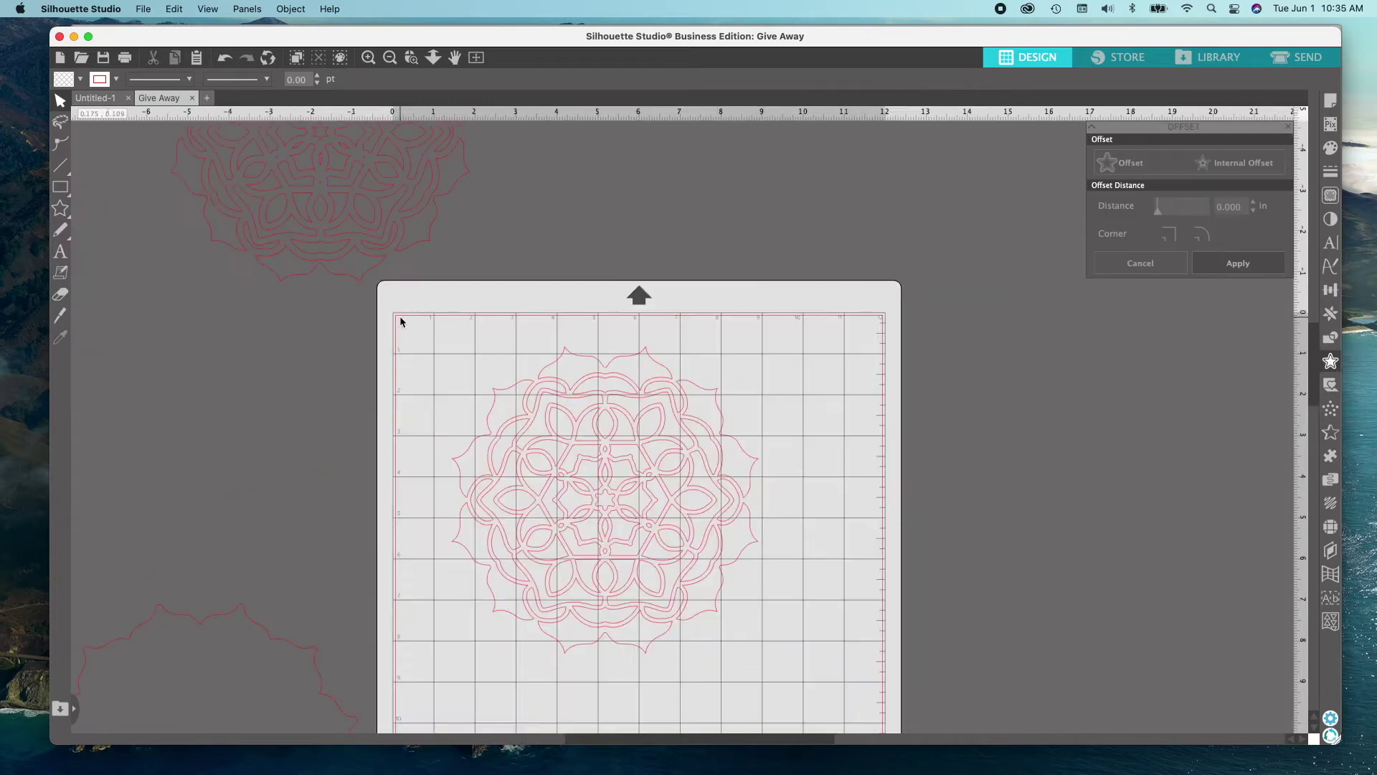
Step: Create an internal-offset copy of the mandala, about 7.2 inches square
{"action": "scroll", "coordinate": [400, 316], "scroll_direction": "down", "scroll_amount": 2}
{"action": "left_click_drag", "start_coordinate": [412, 286], "coordinate": [800, 647]}
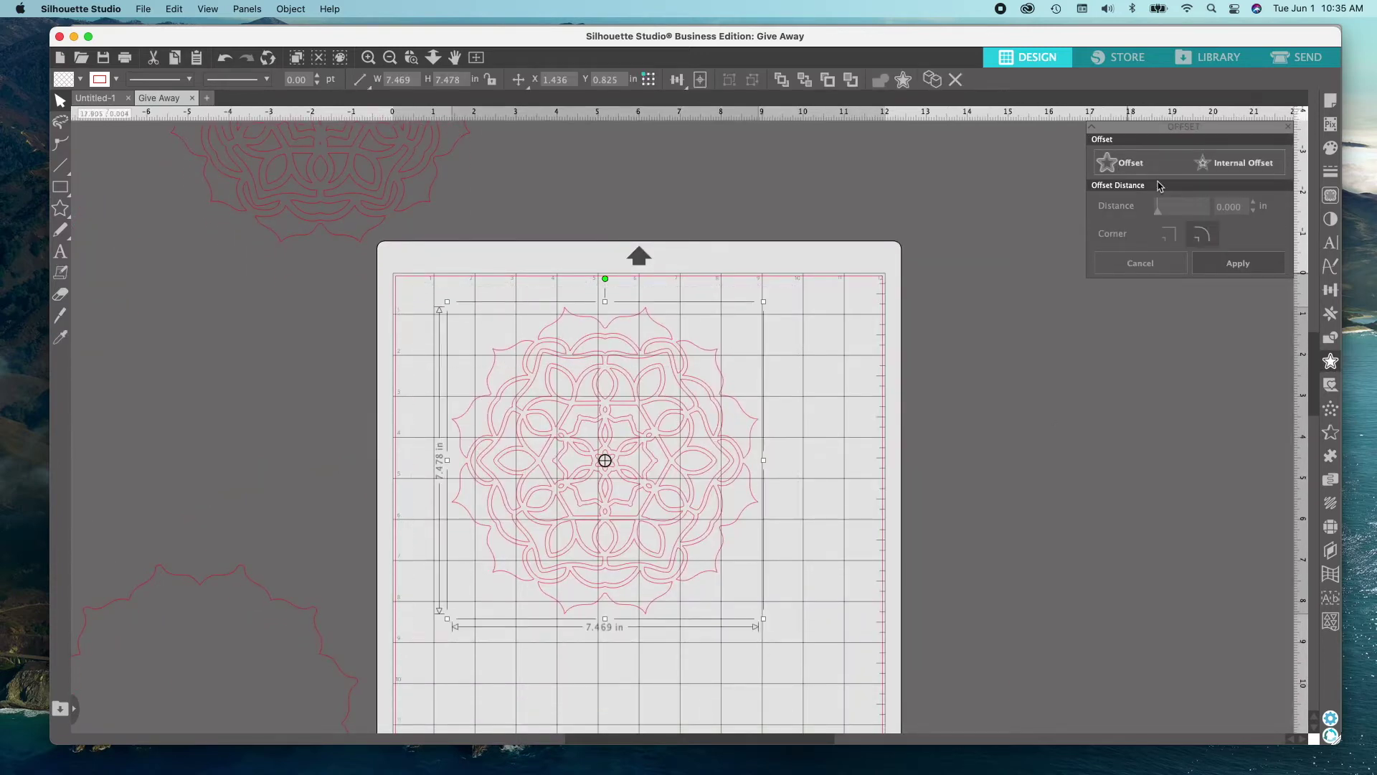
{"action": "left_click", "coordinate": [1232, 164]}
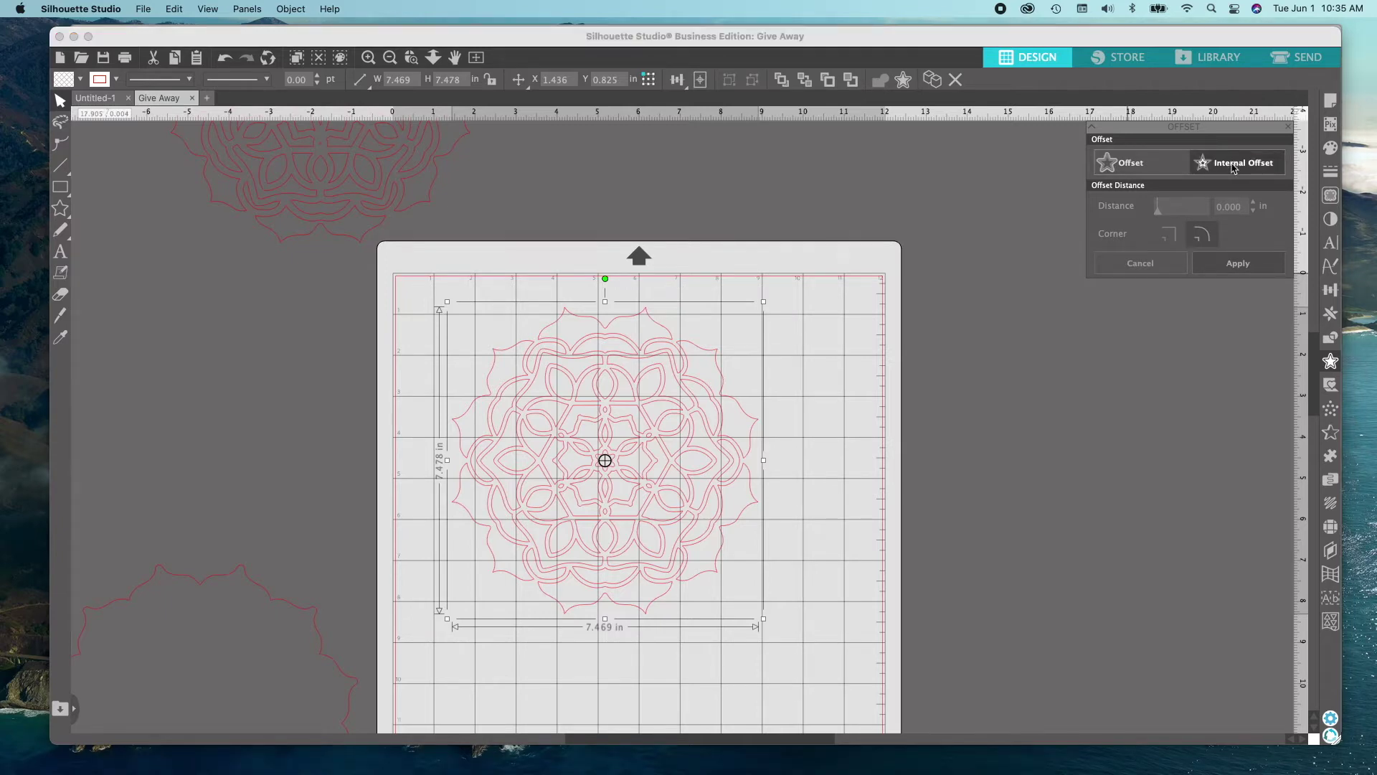
{"action": "left_click_drag", "start_coordinate": [1240, 208], "coordinate": [1229, 208]}
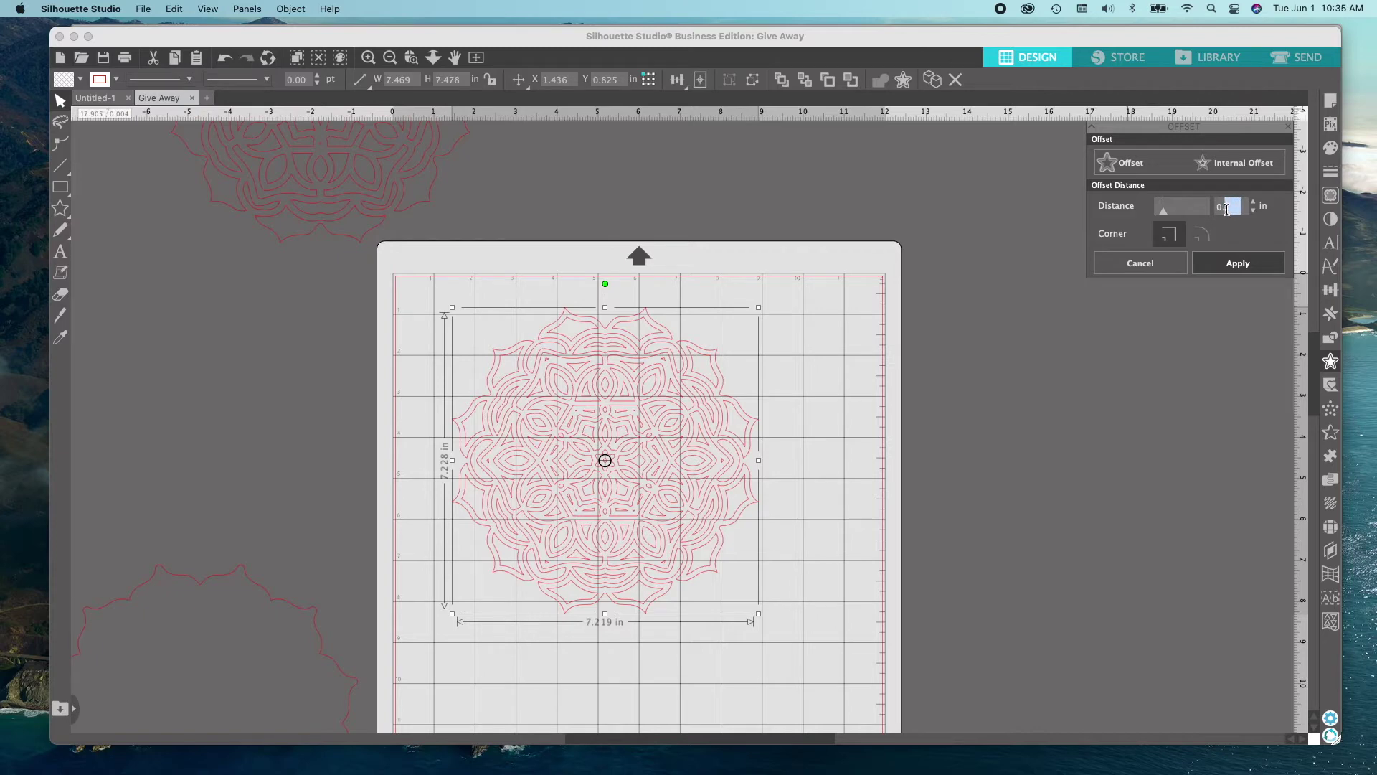
{"action": "type", "text": "1"}
{"action": "left_click", "coordinate": [1238, 264]}
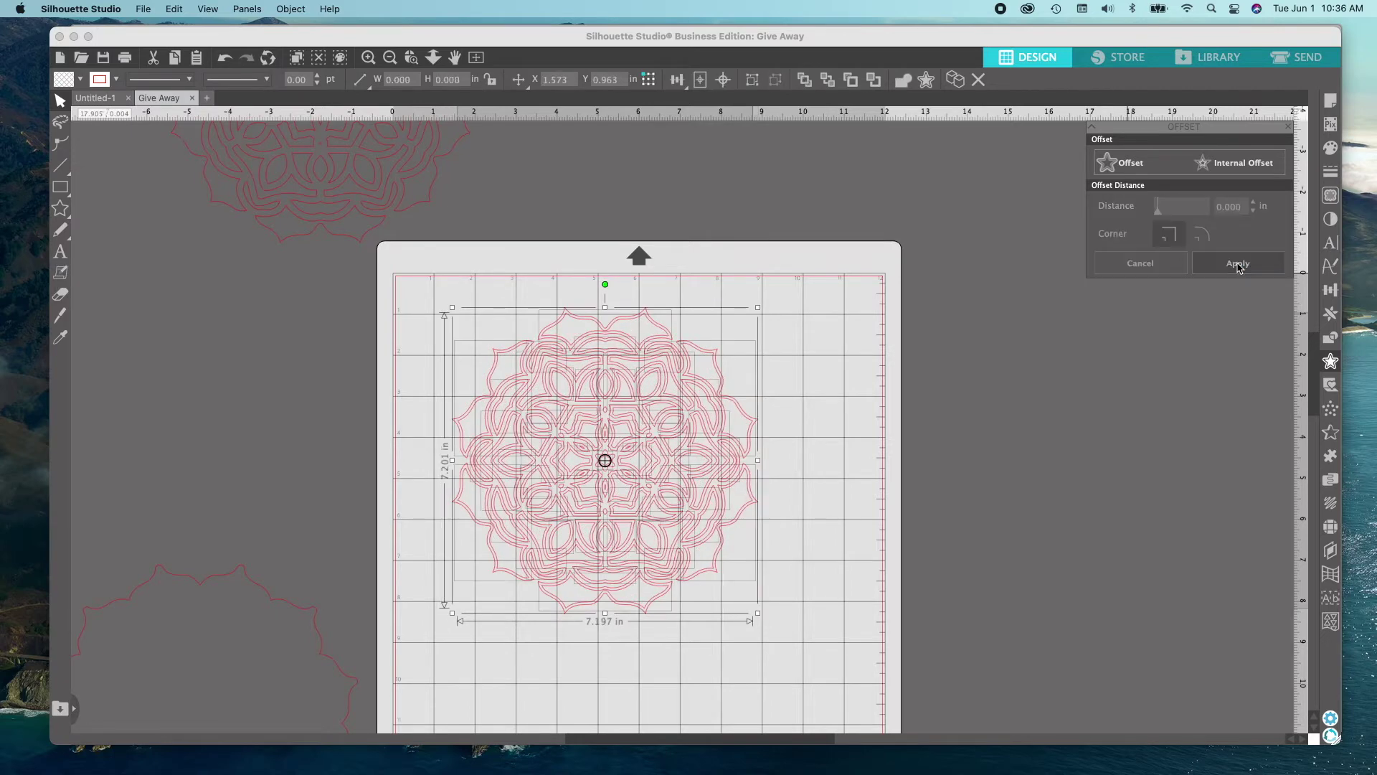
Step: Move the offset copy above the mat, make it a compound path, and reselect the original
{"action": "scroll", "coordinate": [1076, 371], "scroll_direction": "up", "scroll_amount": 3}
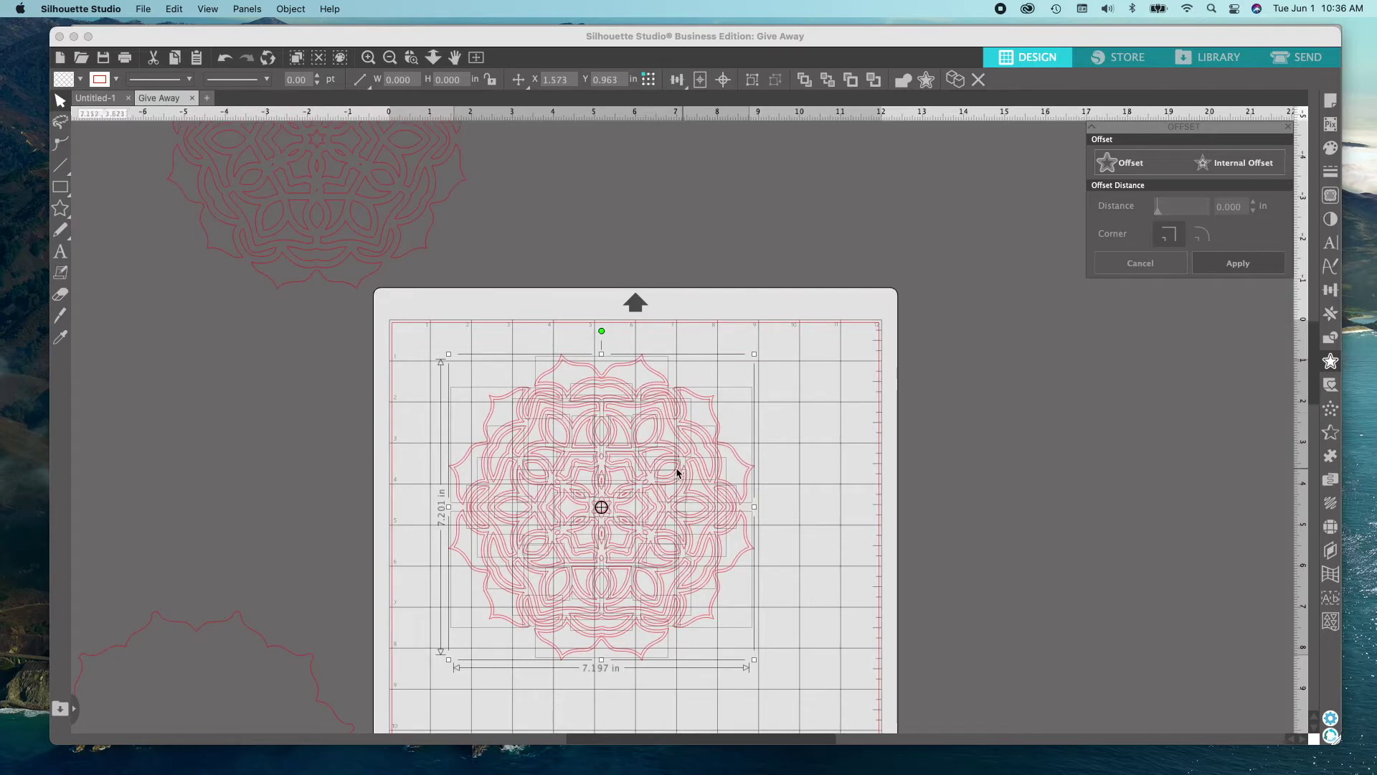
{"action": "left_click_drag", "start_coordinate": [626, 495], "coordinate": [673, 120]}
{"action": "right_click", "coordinate": [690, 190]}
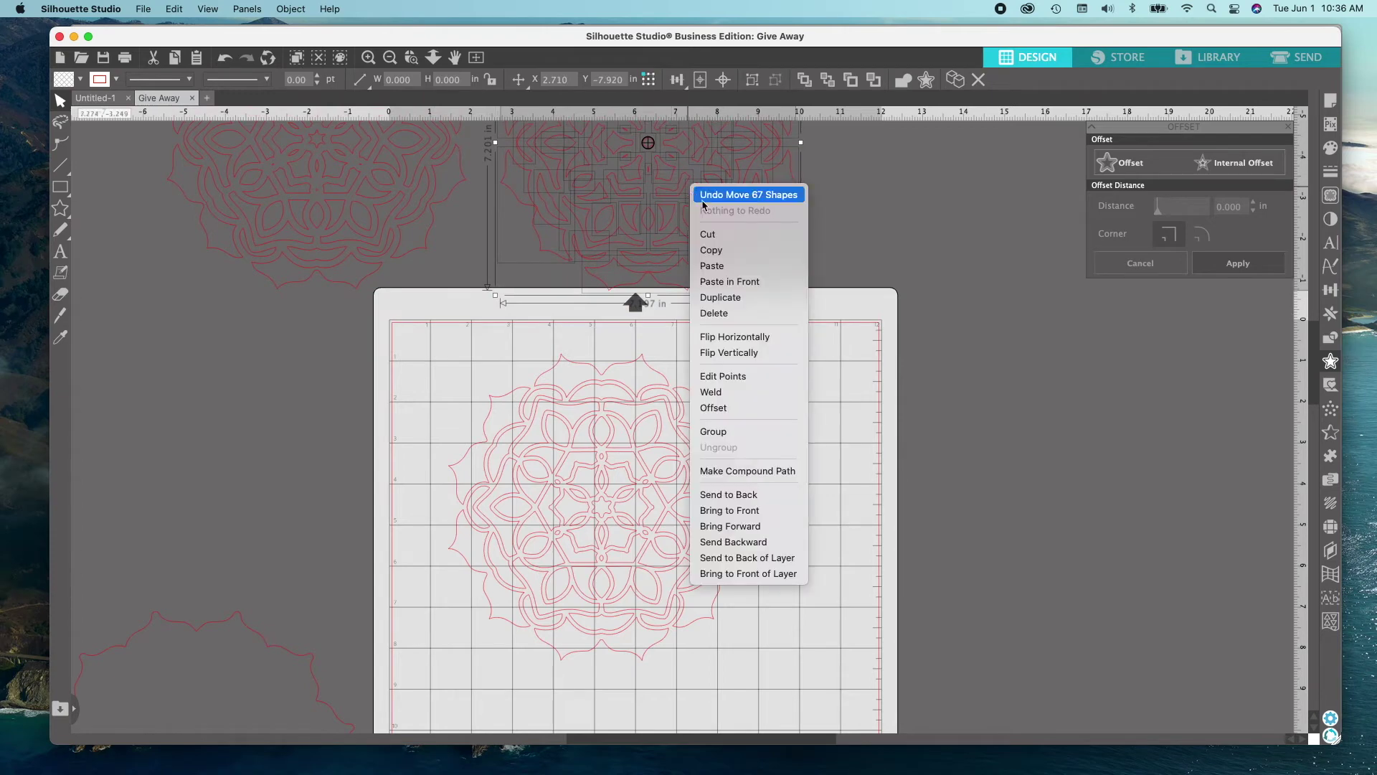
{"action": "left_click", "coordinate": [783, 471]}
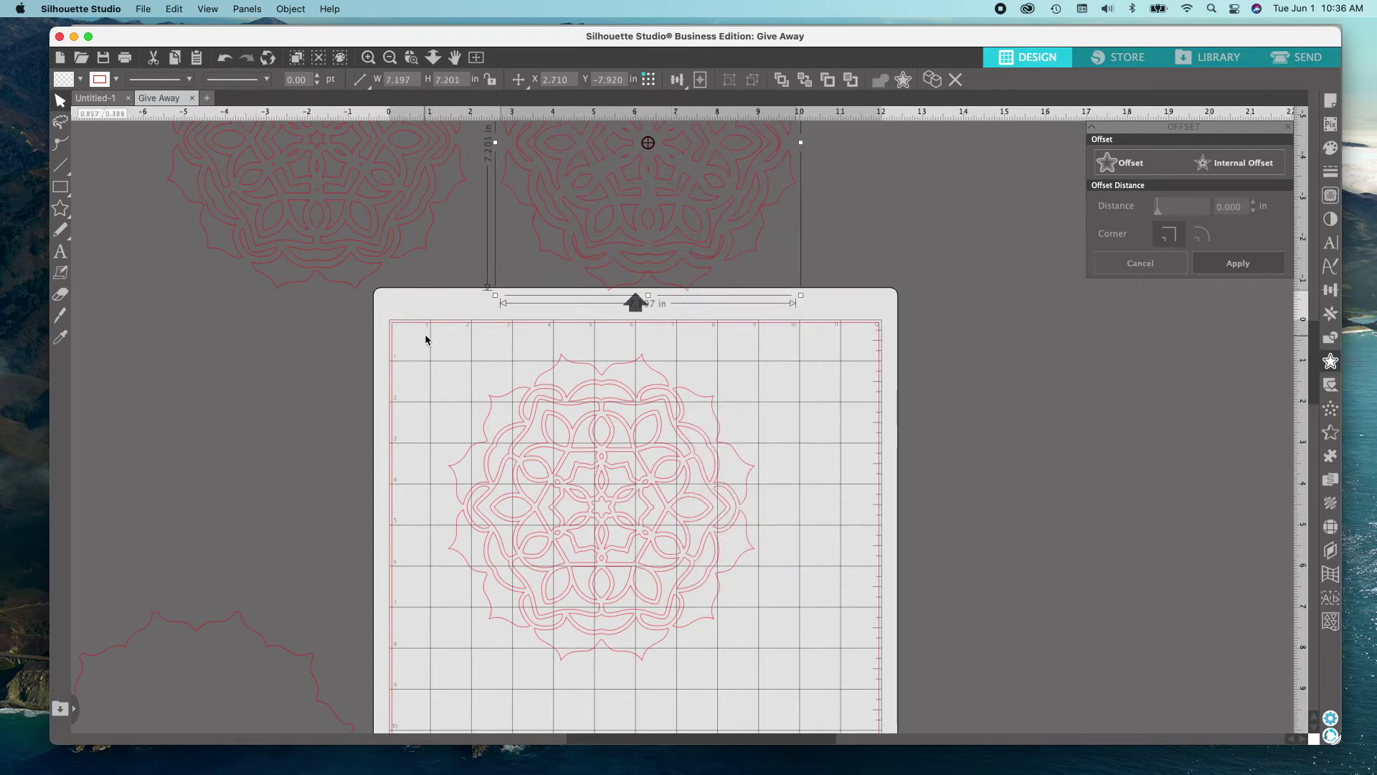
{"action": "left_click_drag", "start_coordinate": [424, 338], "coordinate": [784, 644]}
Step: Apply a 0.125 in internal offset with rounded corners to the mat mandala
{"action": "left_click", "coordinate": [1202, 234]}
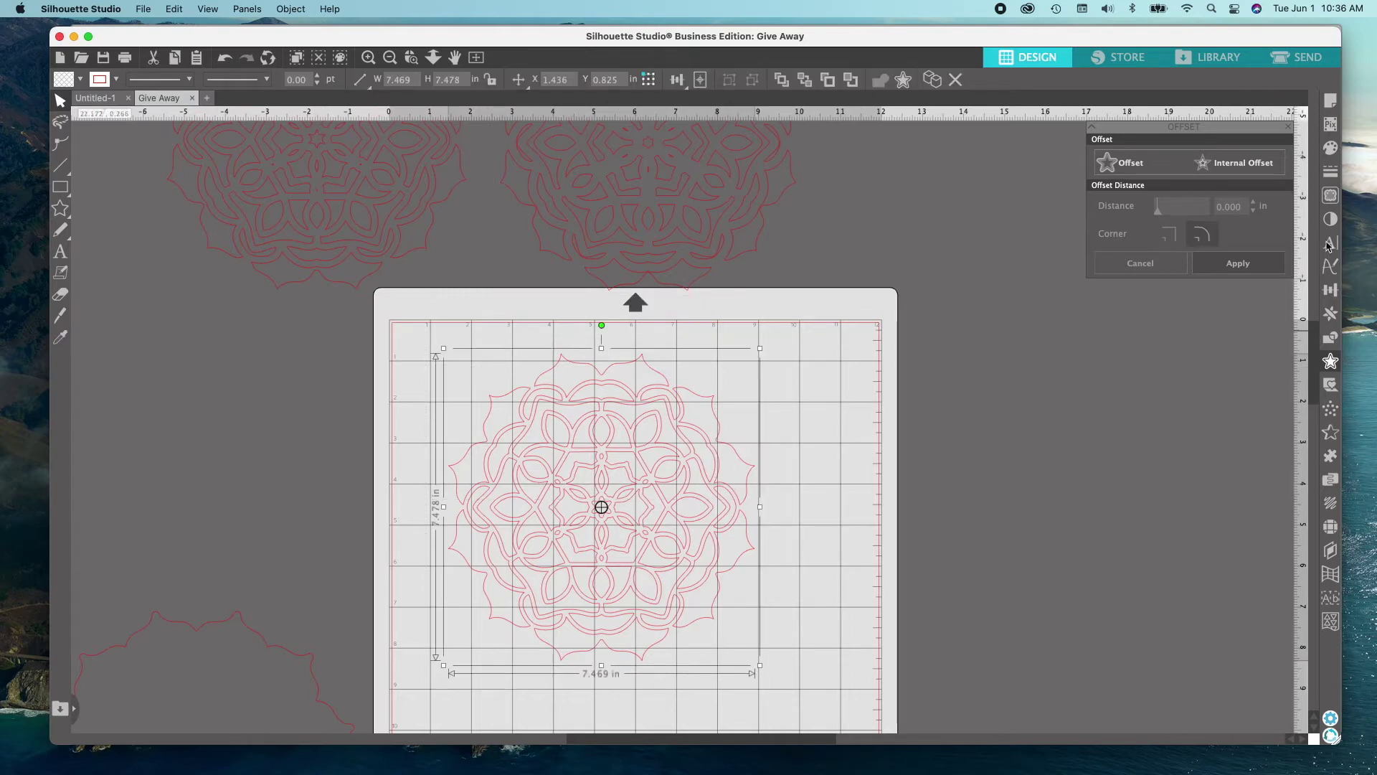
{"action": "left_click", "coordinate": [1256, 167]}
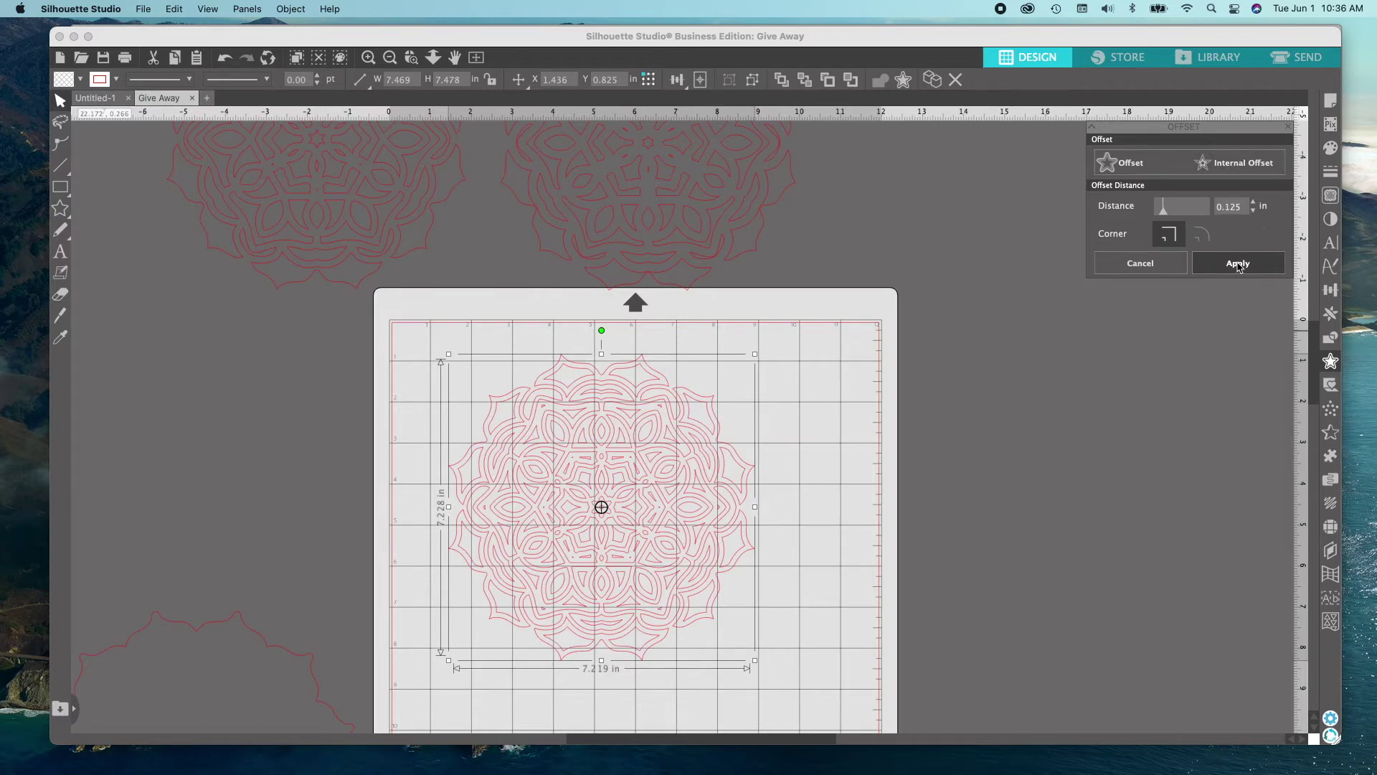
{"action": "left_click", "coordinate": [1237, 264]}
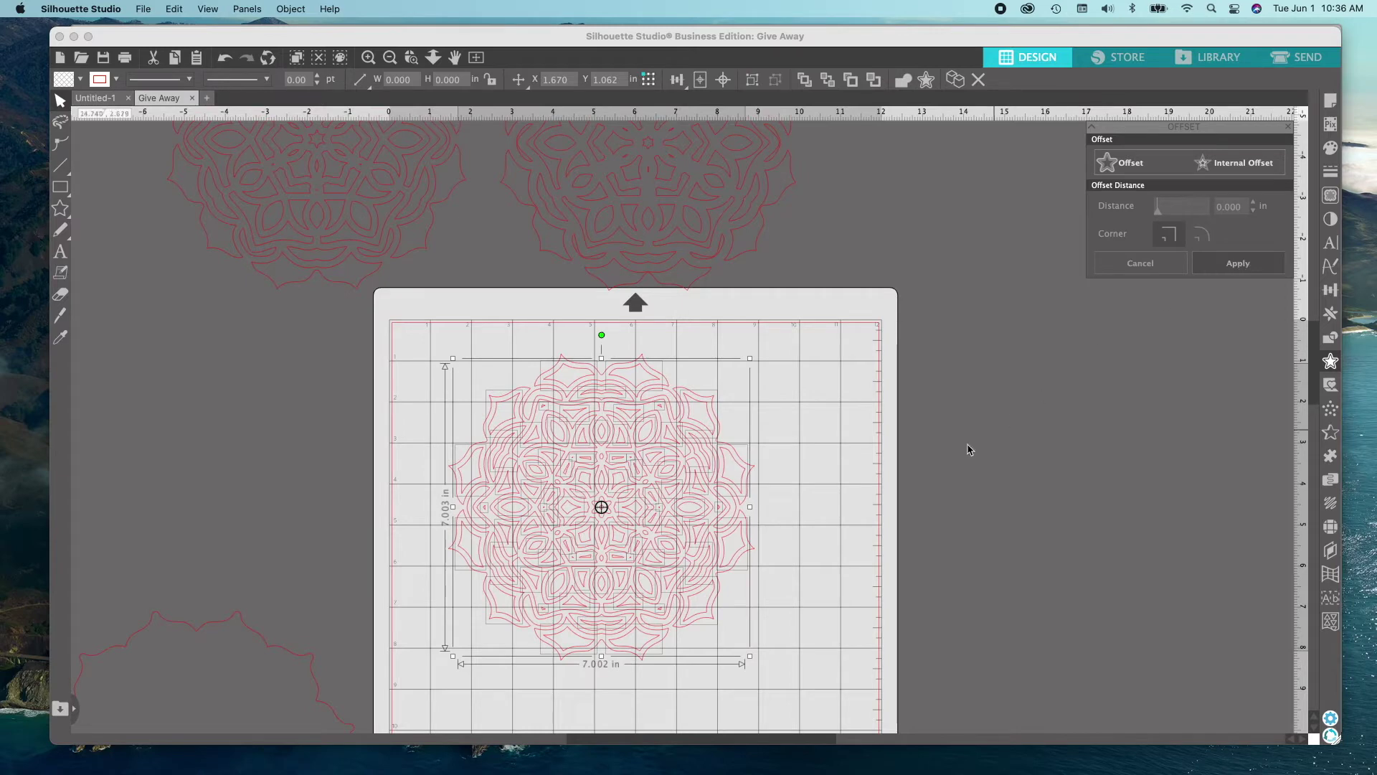
Step: Move the roughly 7.0-inch offset copy above the mat and make it one compound path
{"action": "scroll", "coordinate": [922, 467], "scroll_direction": "right", "scroll_amount": 3}
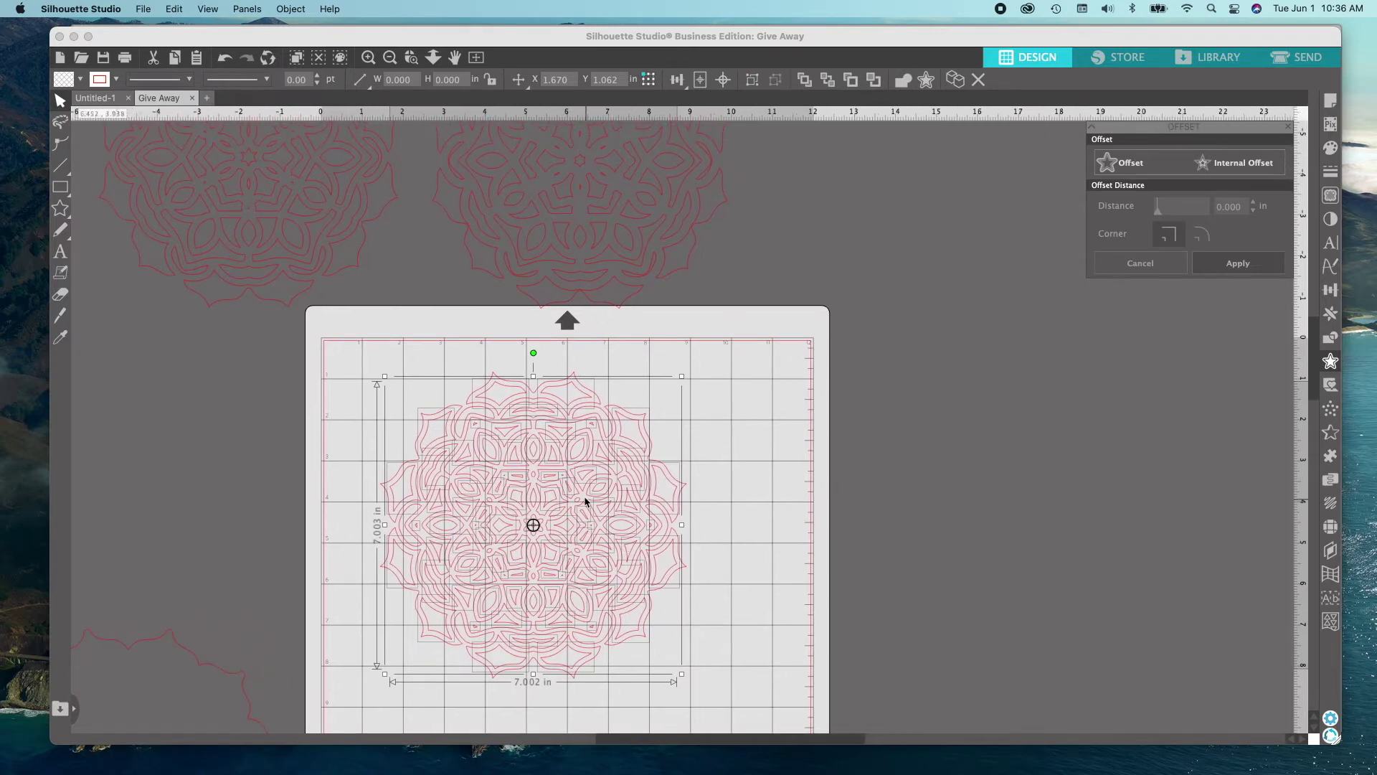
{"action": "left_click_drag", "start_coordinate": [642, 455], "coordinate": [1112, 96]}
{"action": "left_click_drag", "start_coordinate": [988, 100], "coordinate": [950, 127]}
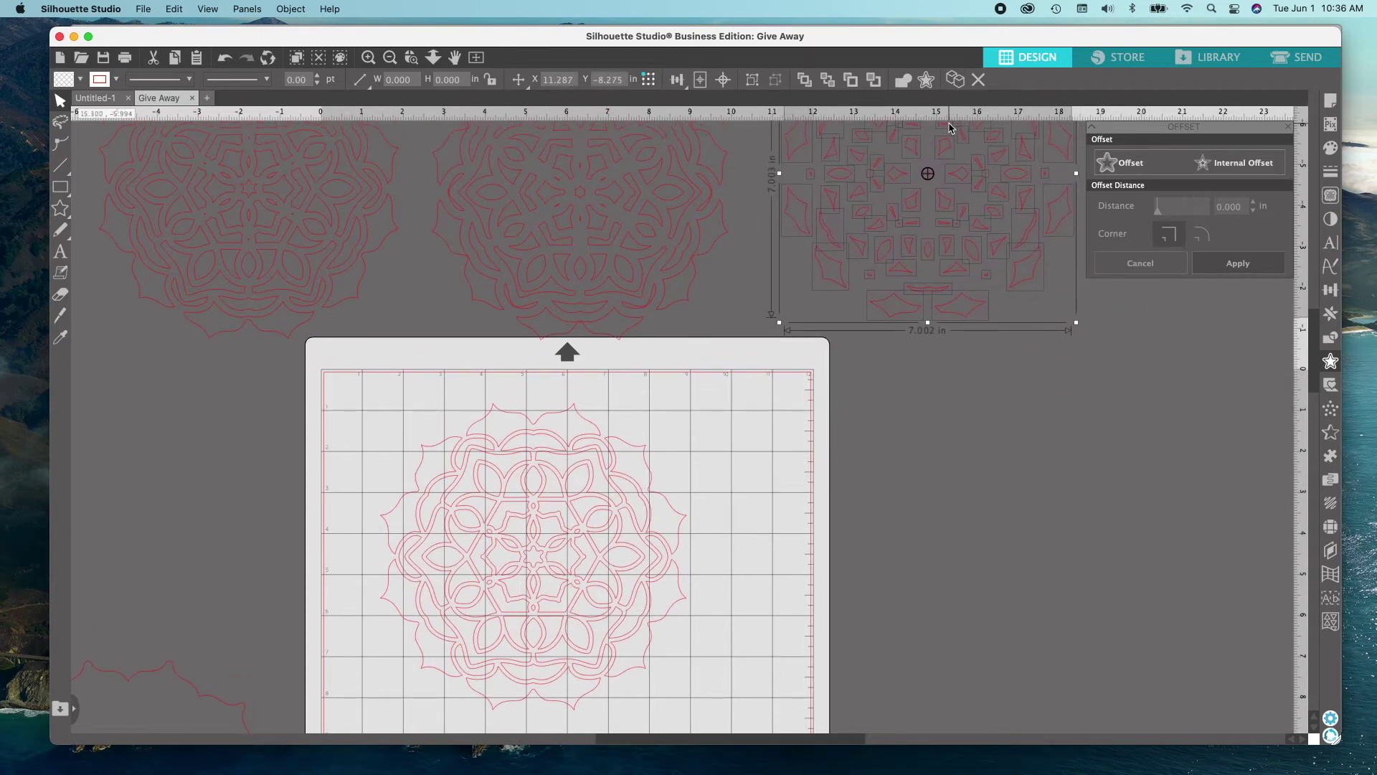
{"action": "right_click", "coordinate": [951, 191]}
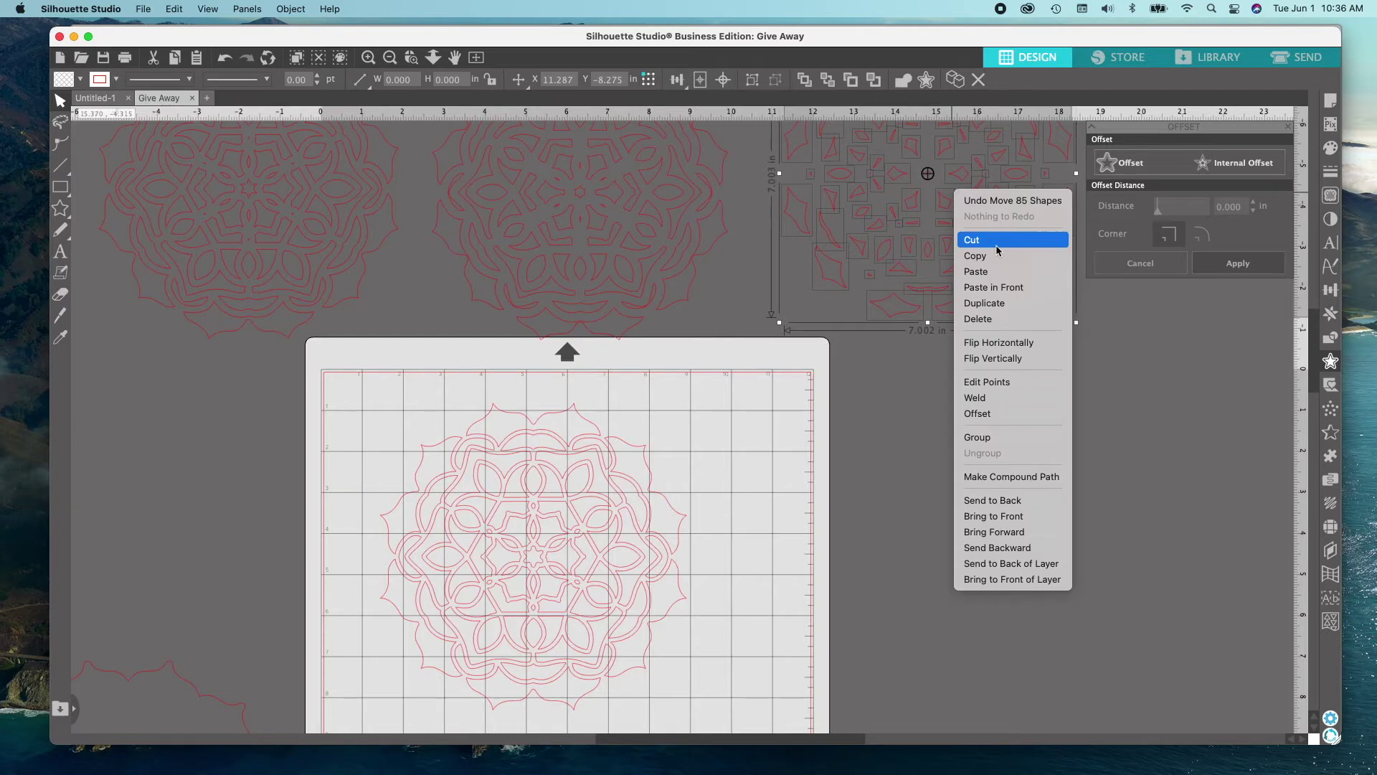
{"action": "left_click", "coordinate": [1011, 476]}
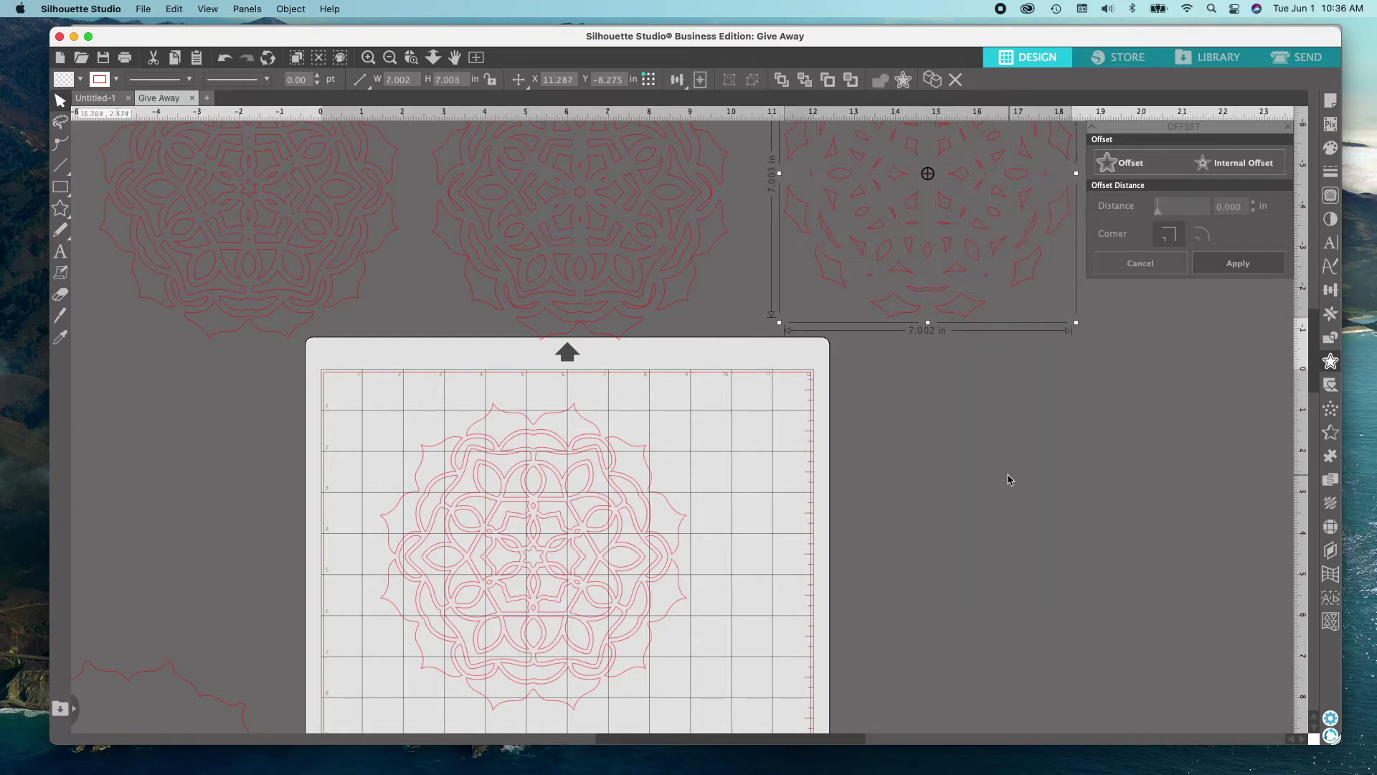
Step: Apply another rounded-corner internal offset to the mat mandala with an adjusted distance
{"action": "left_click_drag", "start_coordinate": [345, 380], "coordinate": [691, 596]}
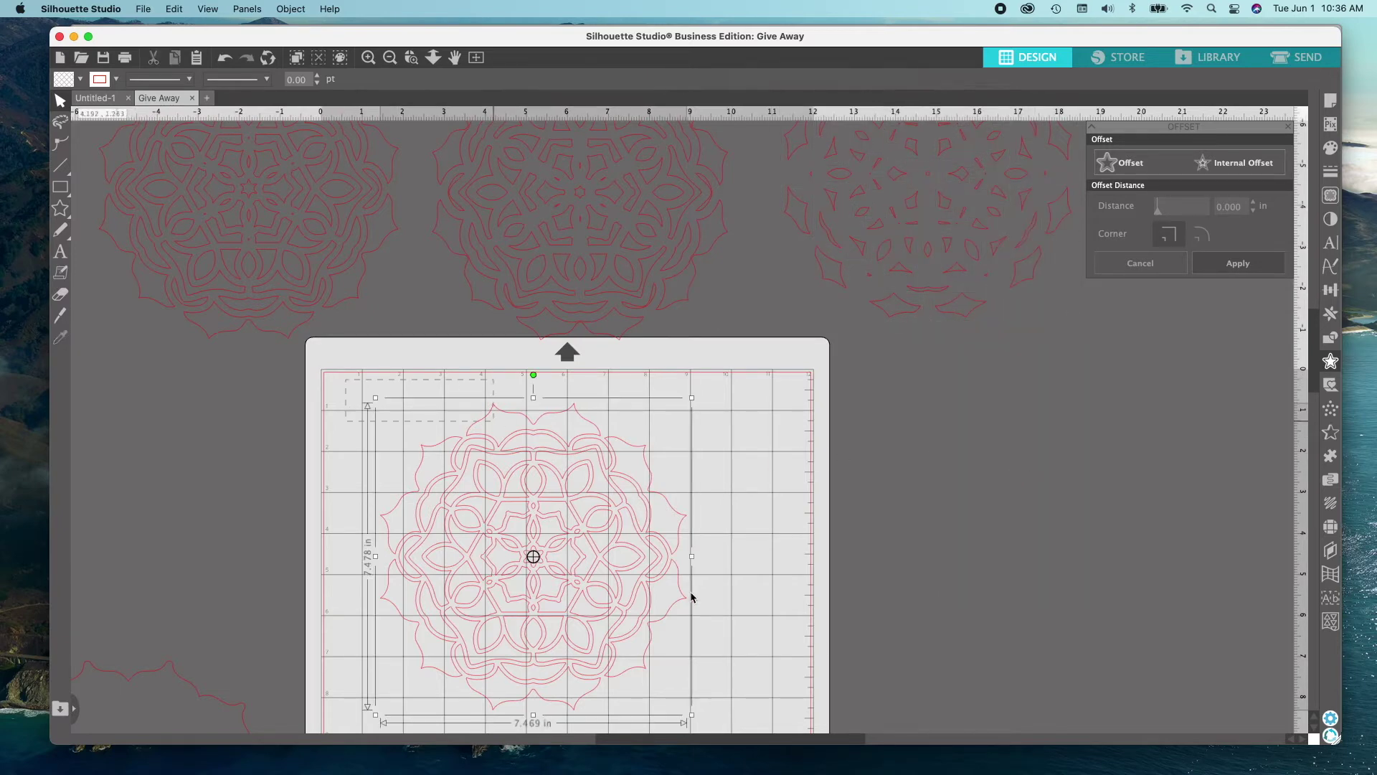
{"action": "left_click", "coordinate": [1213, 237]}
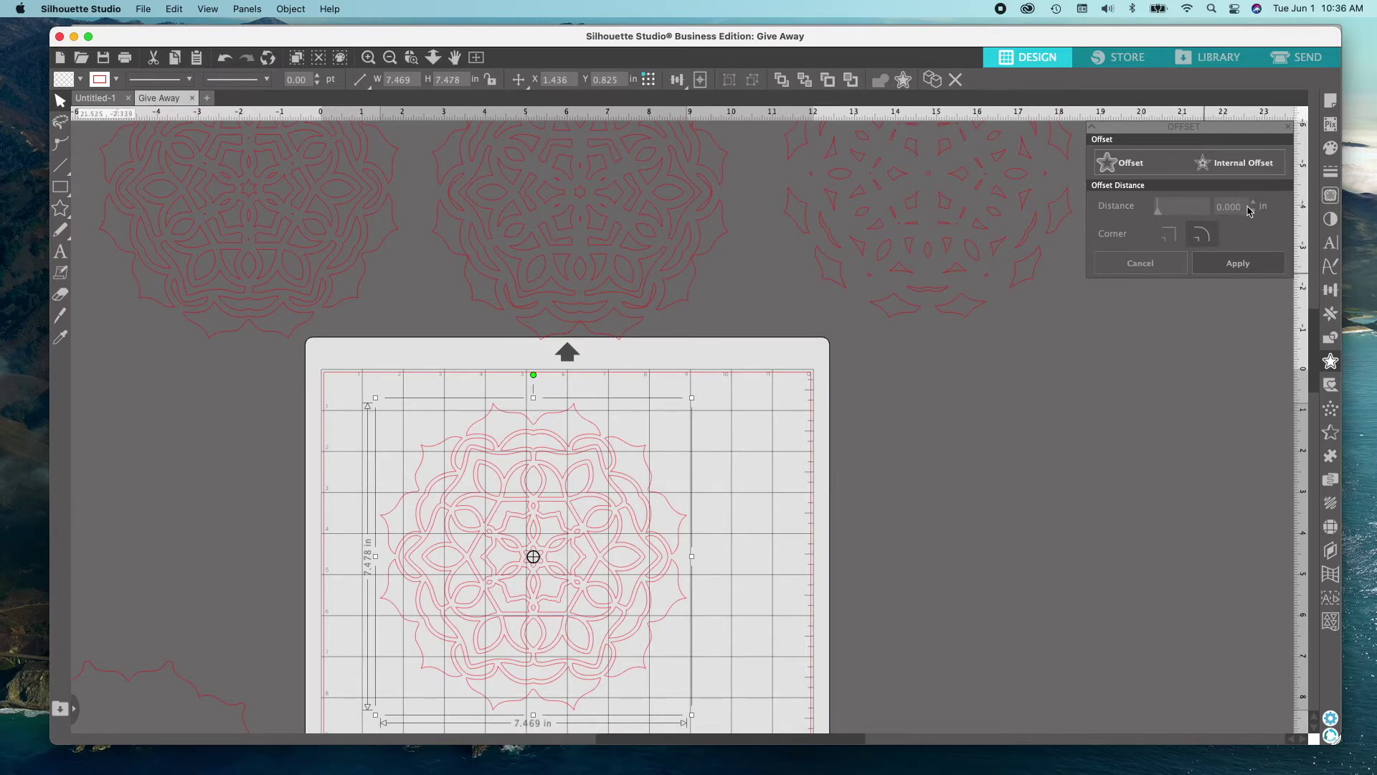
{"action": "left_click", "coordinate": [1248, 171]}
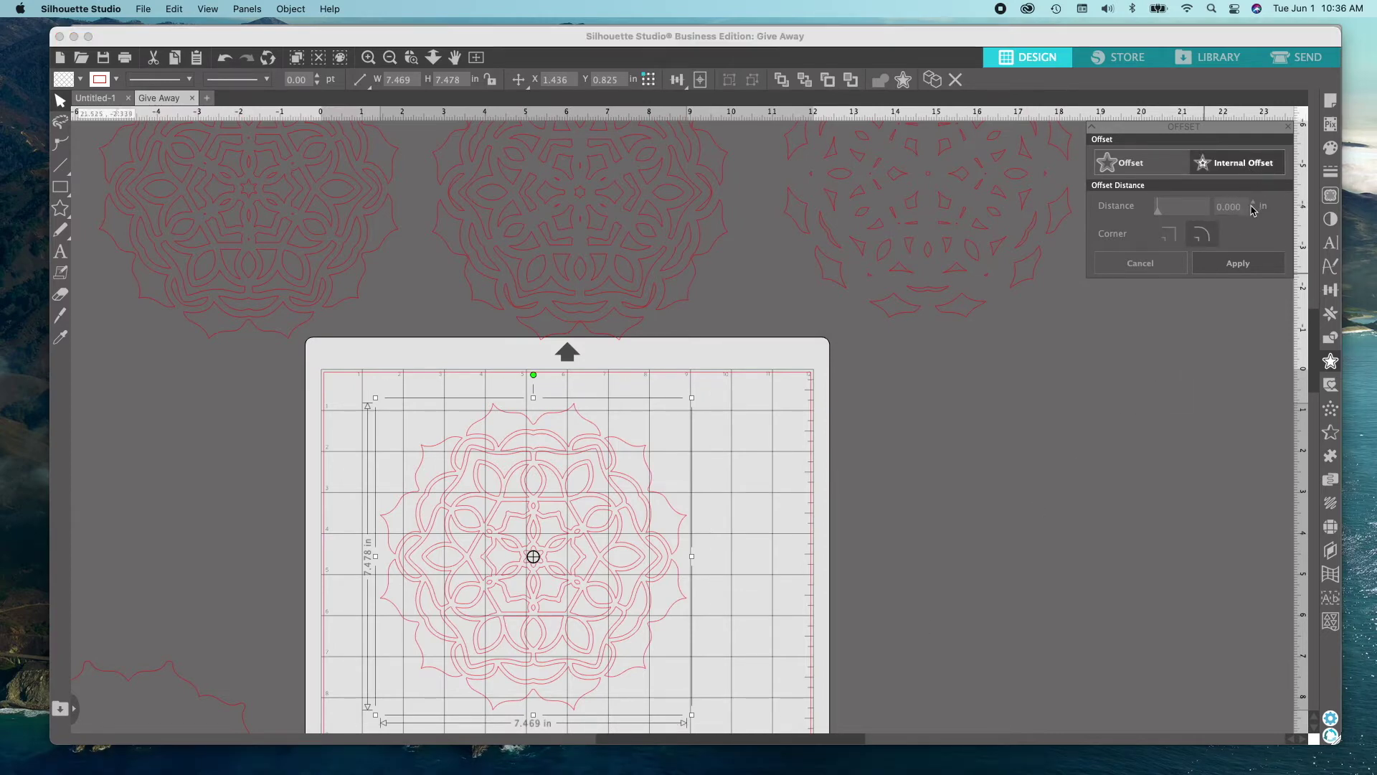
{"action": "left_click", "coordinate": [1253, 205]}
{"action": "left_click_drag", "start_coordinate": [1248, 207], "coordinate": [1227, 208]}
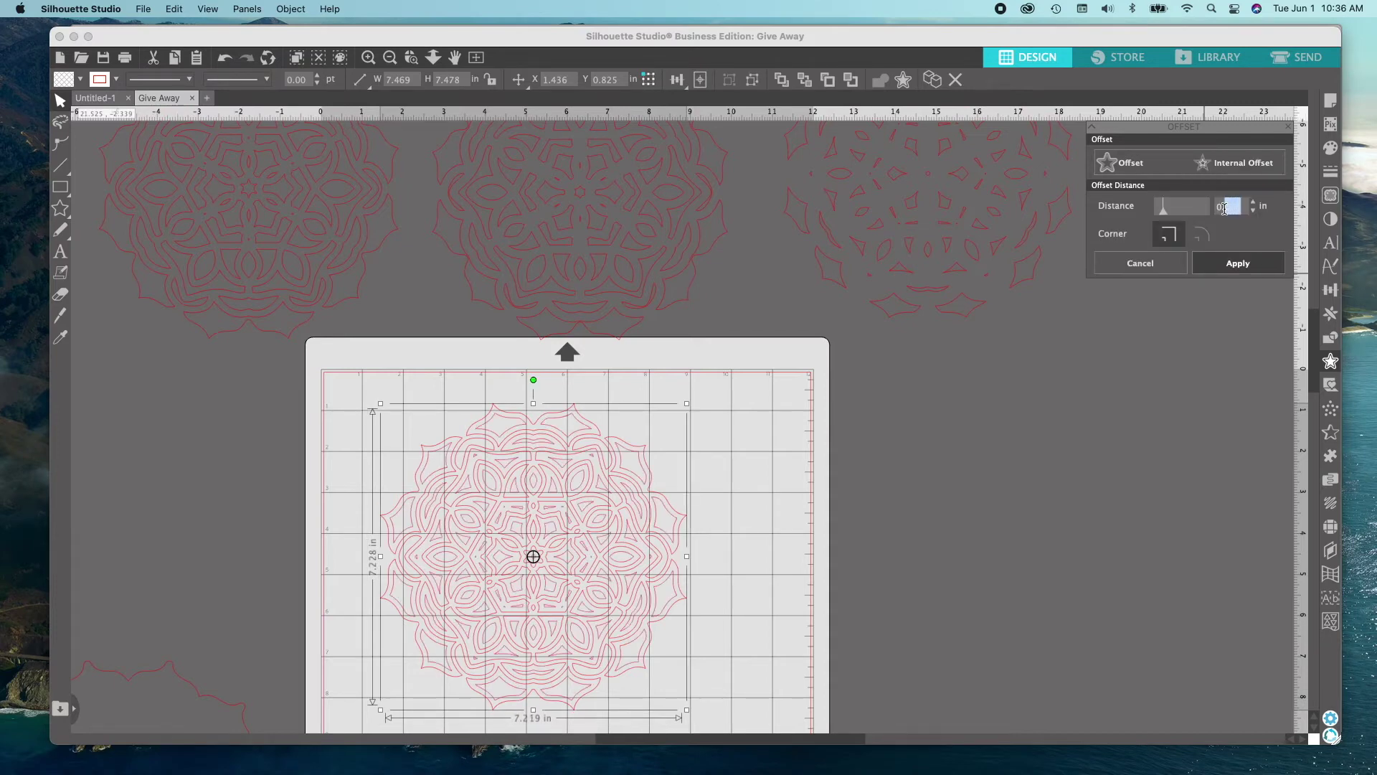
{"action": "key", "text": "BackSpace"}
{"action": "left_click", "coordinate": [1237, 264]}
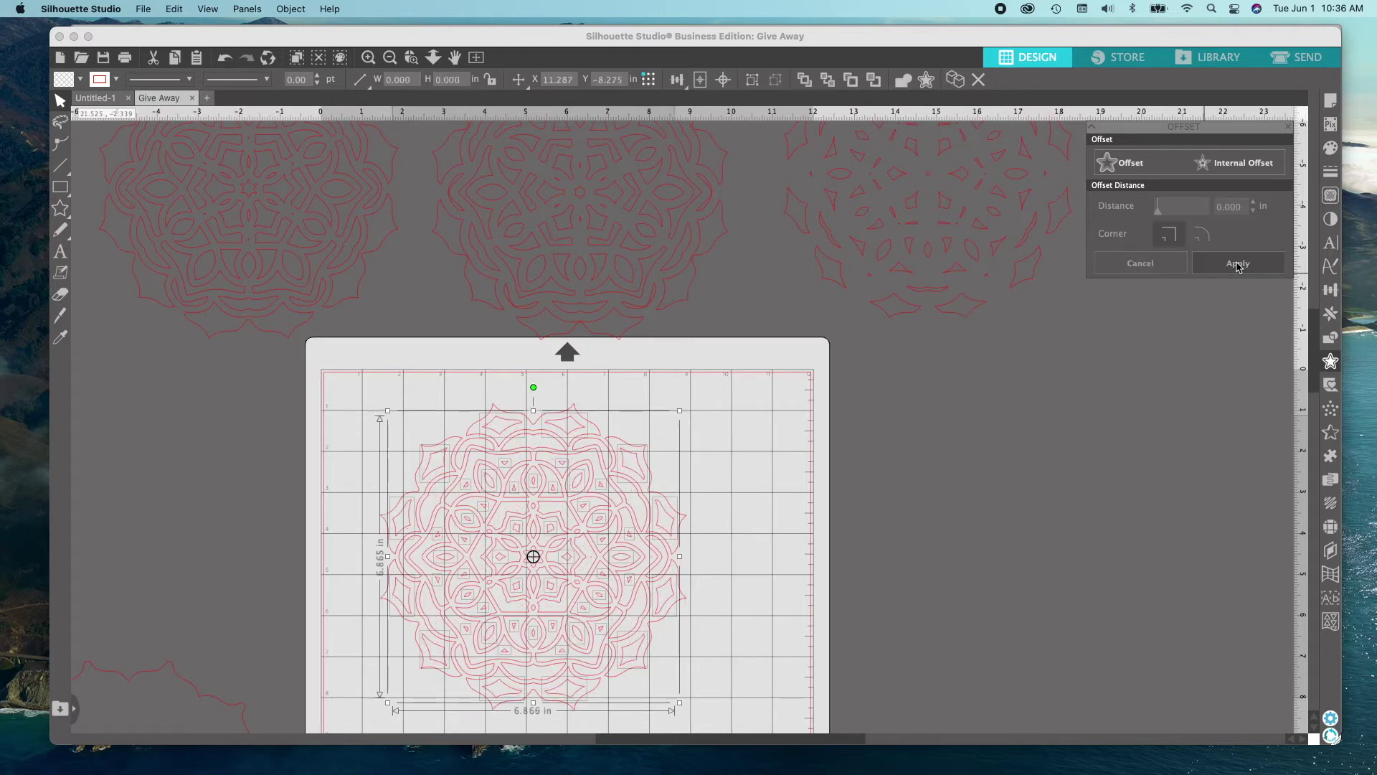
Step: Place the new offset pieces beside the other layers and join them into one compound path
{"action": "scroll", "coordinate": [1074, 398], "scroll_direction": "right", "scroll_amount": 5}
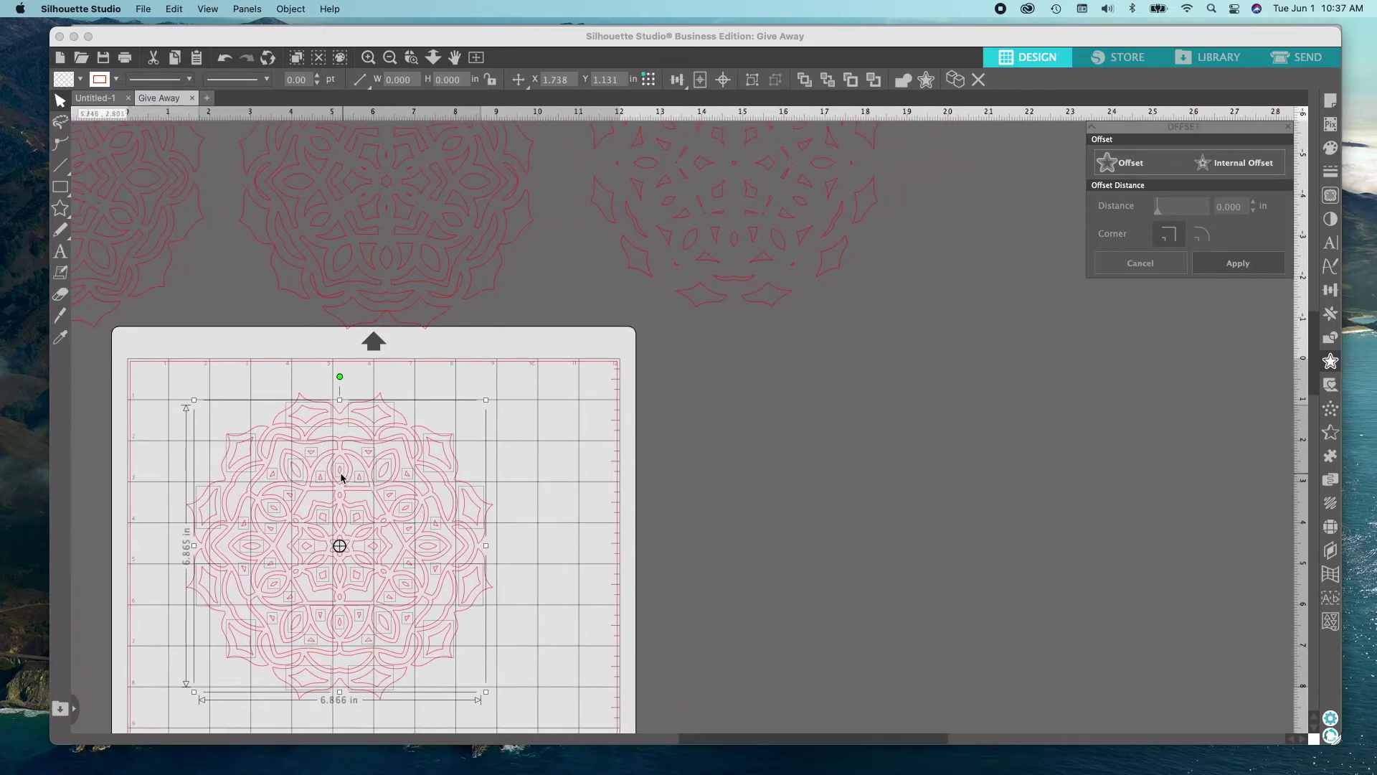
{"action": "left_click_drag", "start_coordinate": [501, 483], "coordinate": [916, 370]}
{"action": "left_click_drag", "start_coordinate": [776, 435], "coordinate": [1059, 127]}
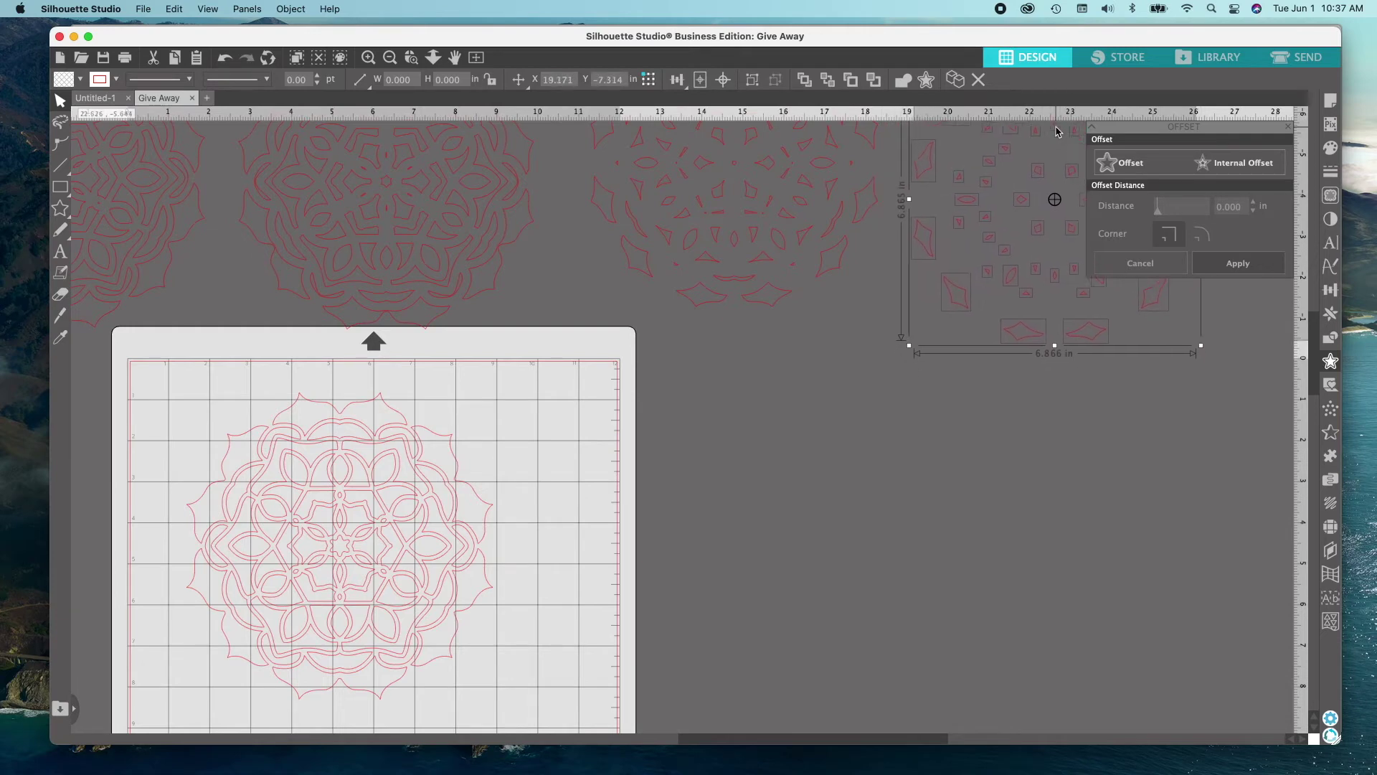
{"action": "right_click", "coordinate": [1019, 254]}
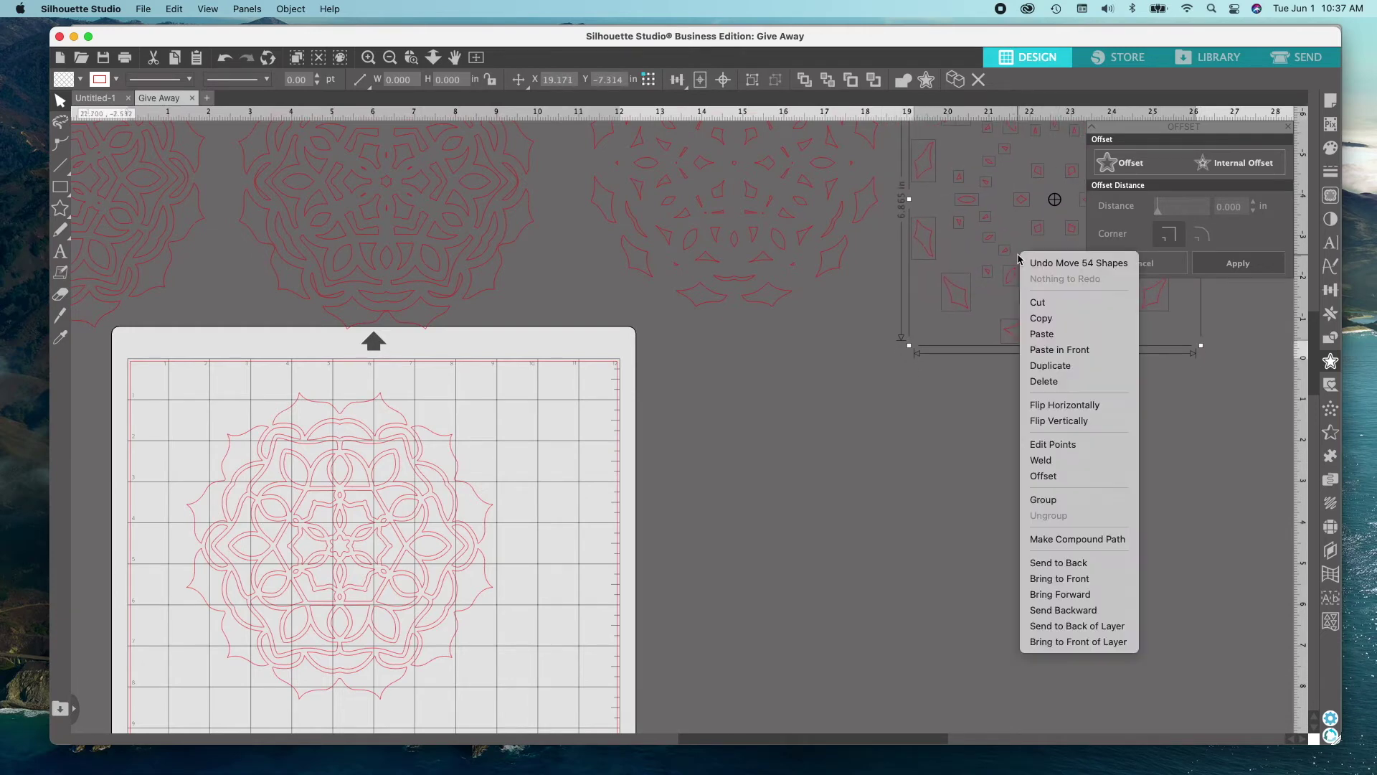
{"action": "left_click", "coordinate": [1074, 538]}
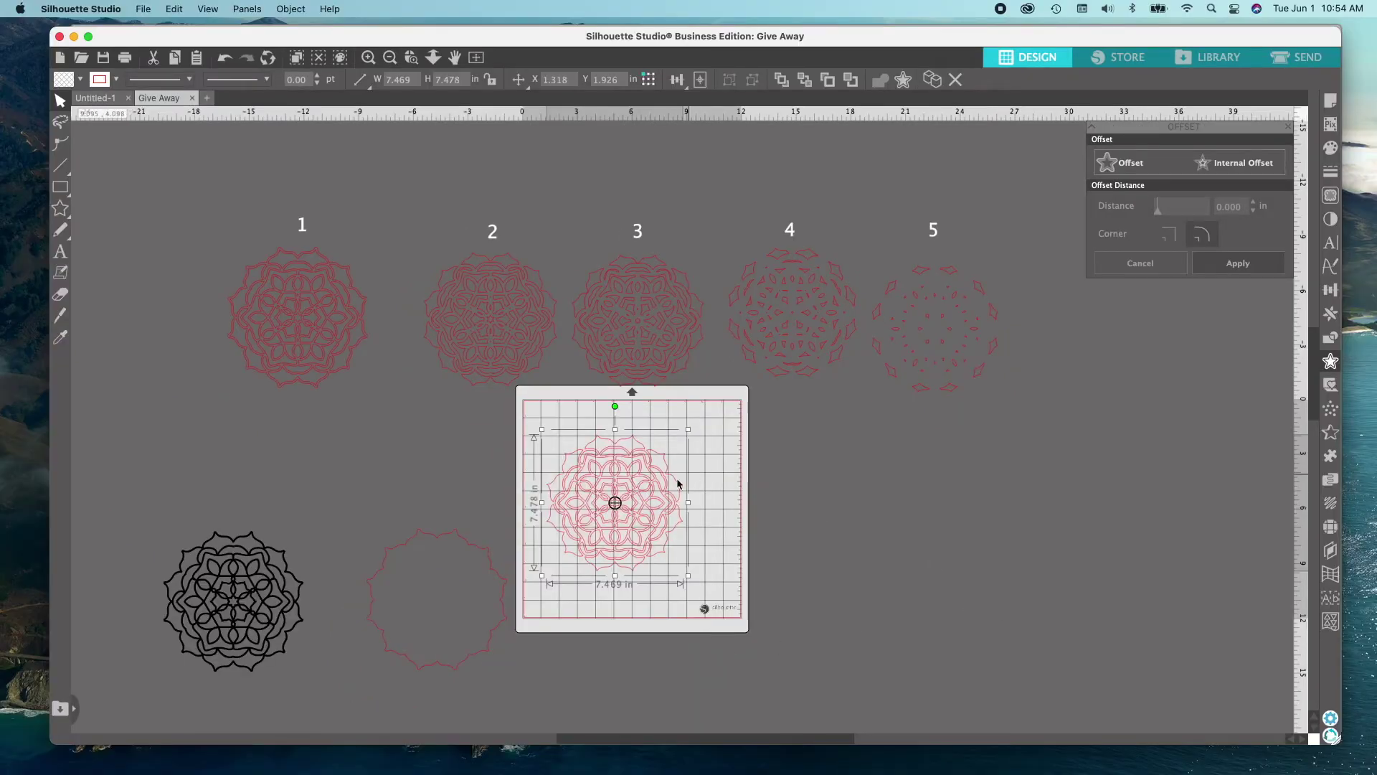
Step: Move the mandala off the mat, bring the scalloped circle onto it, and copy it
{"action": "left_click_drag", "start_coordinate": [659, 489], "coordinate": [207, 430]}
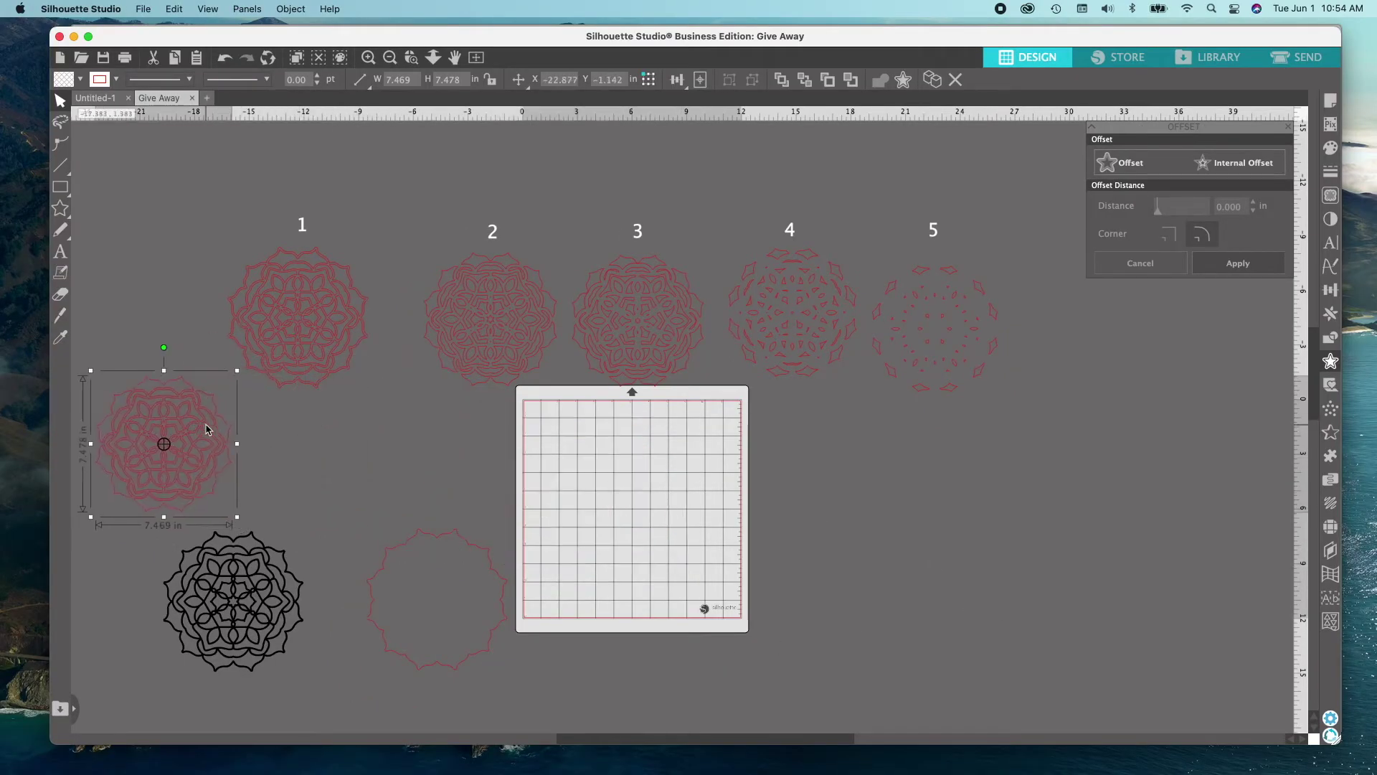
{"action": "left_click_drag", "start_coordinate": [461, 541], "coordinate": [636, 434]}
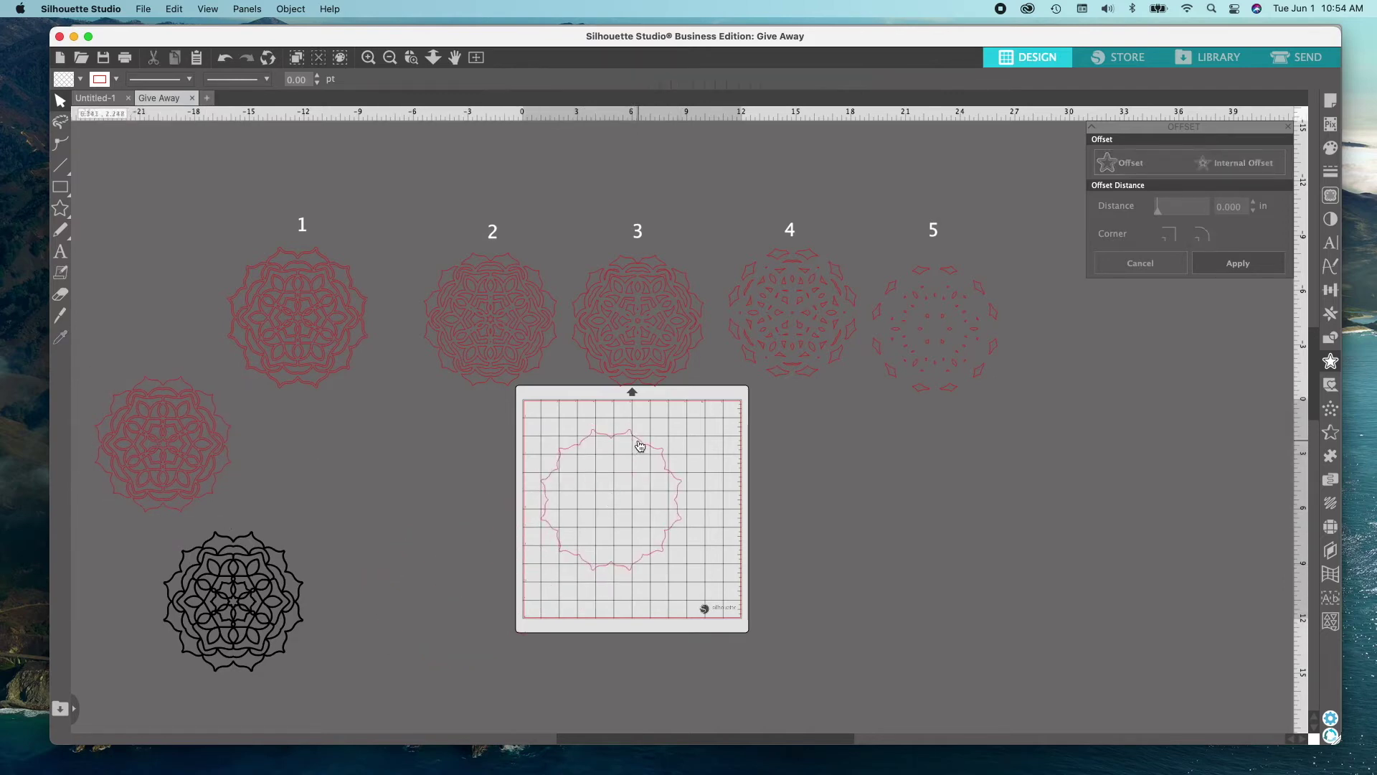
{"action": "right_click", "coordinate": [635, 463]}
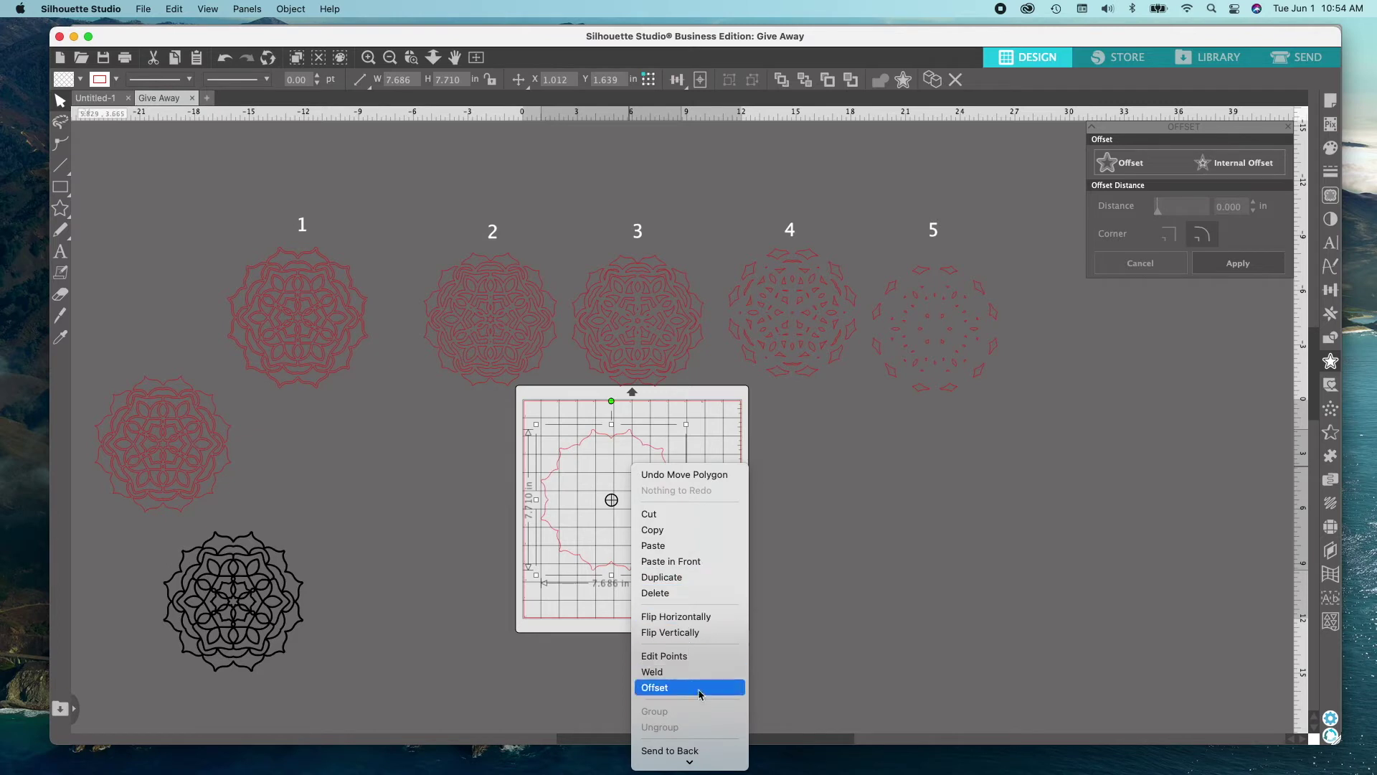
{"action": "left_click", "coordinate": [694, 533]}
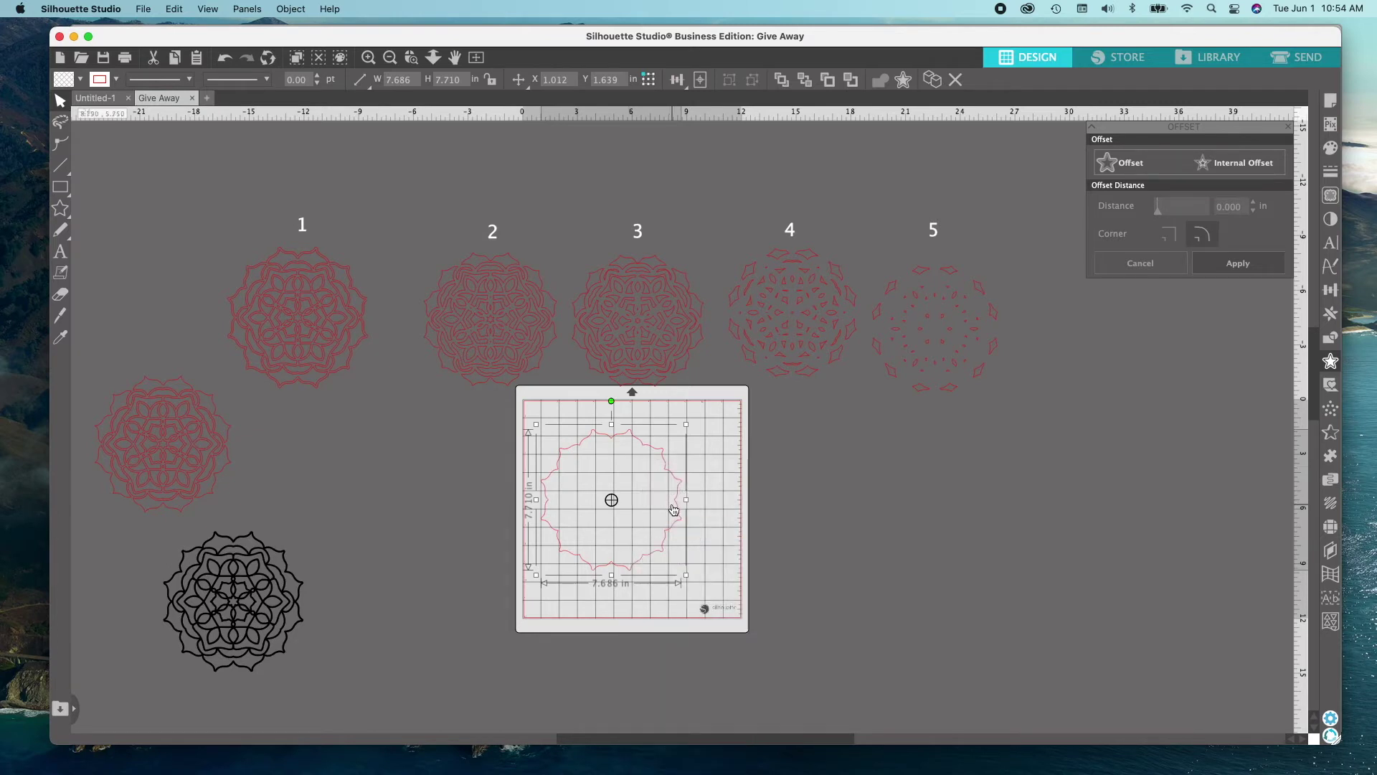
Step: Paste five copies of the scalloped shape onto the mat
{"action": "right_click", "coordinate": [675, 510]}
{"action": "left_click", "coordinate": [722, 593]}
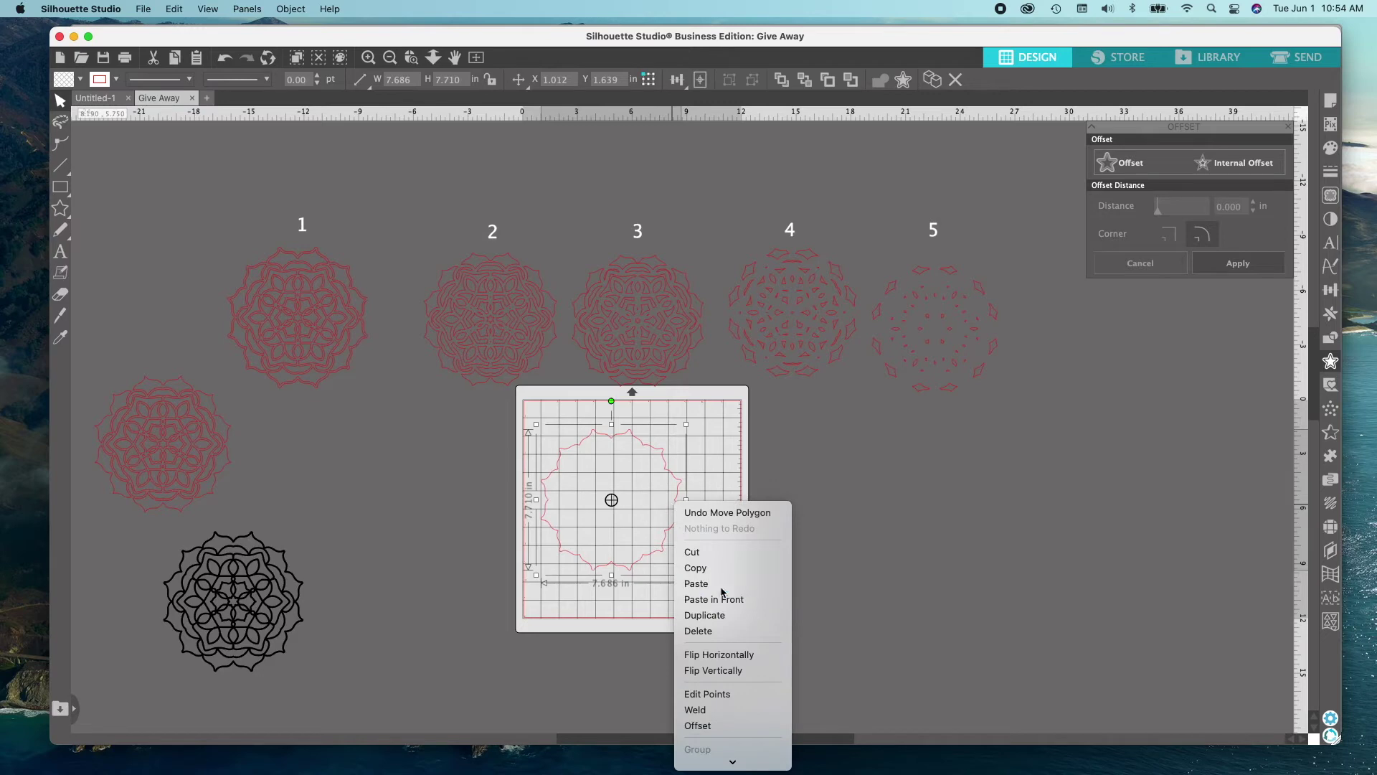
{"action": "right_click", "coordinate": [708, 553]}
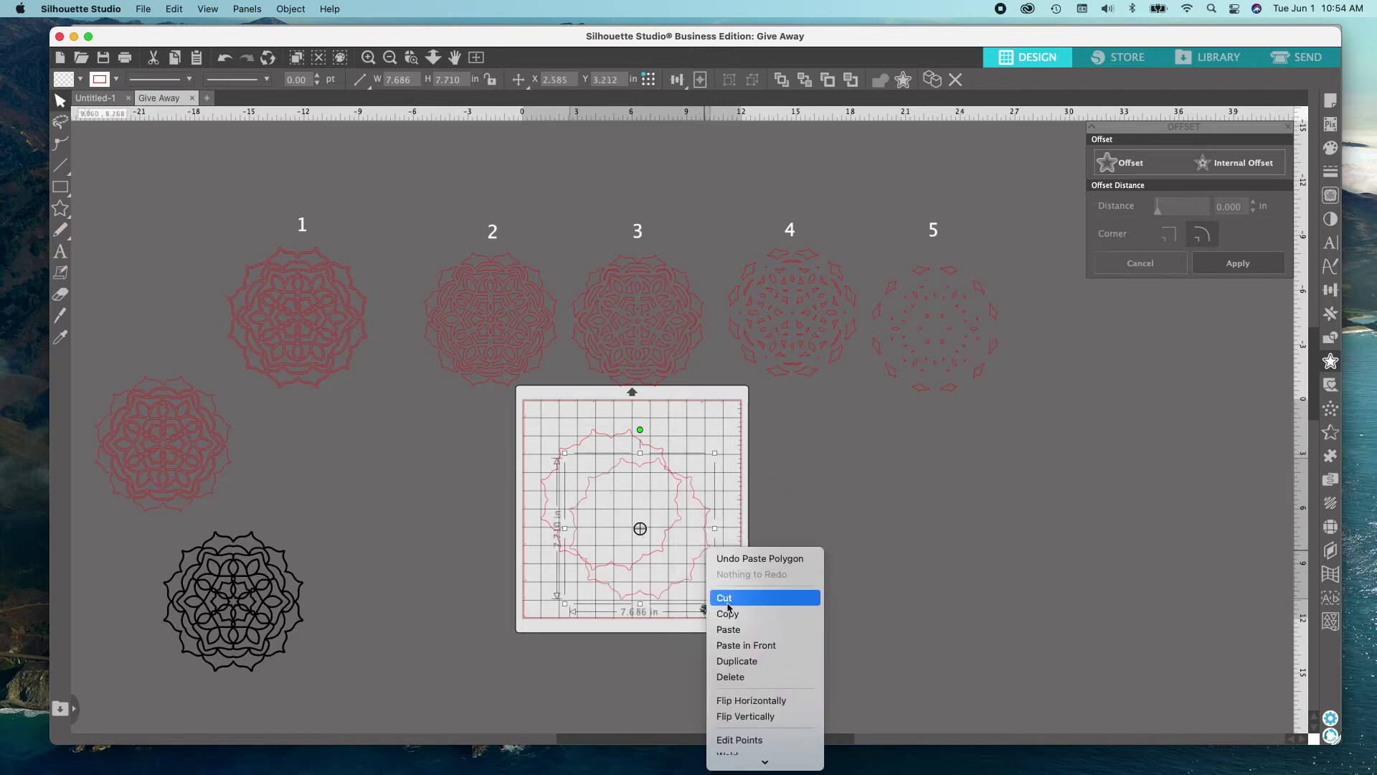
{"action": "left_click", "coordinate": [740, 631]}
{"action": "right_click", "coordinate": [728, 530]}
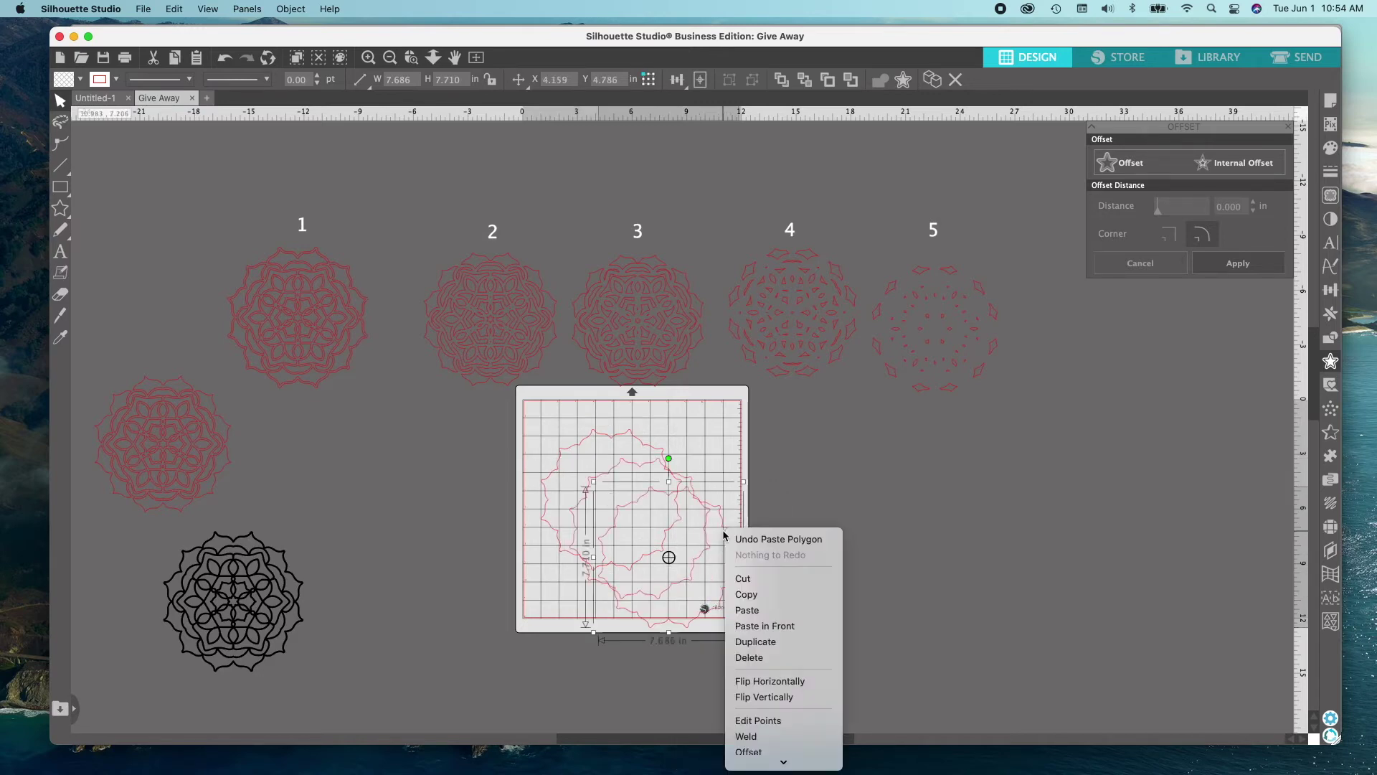
{"action": "left_click", "coordinate": [762, 615]}
{"action": "right_click", "coordinate": [756, 557]}
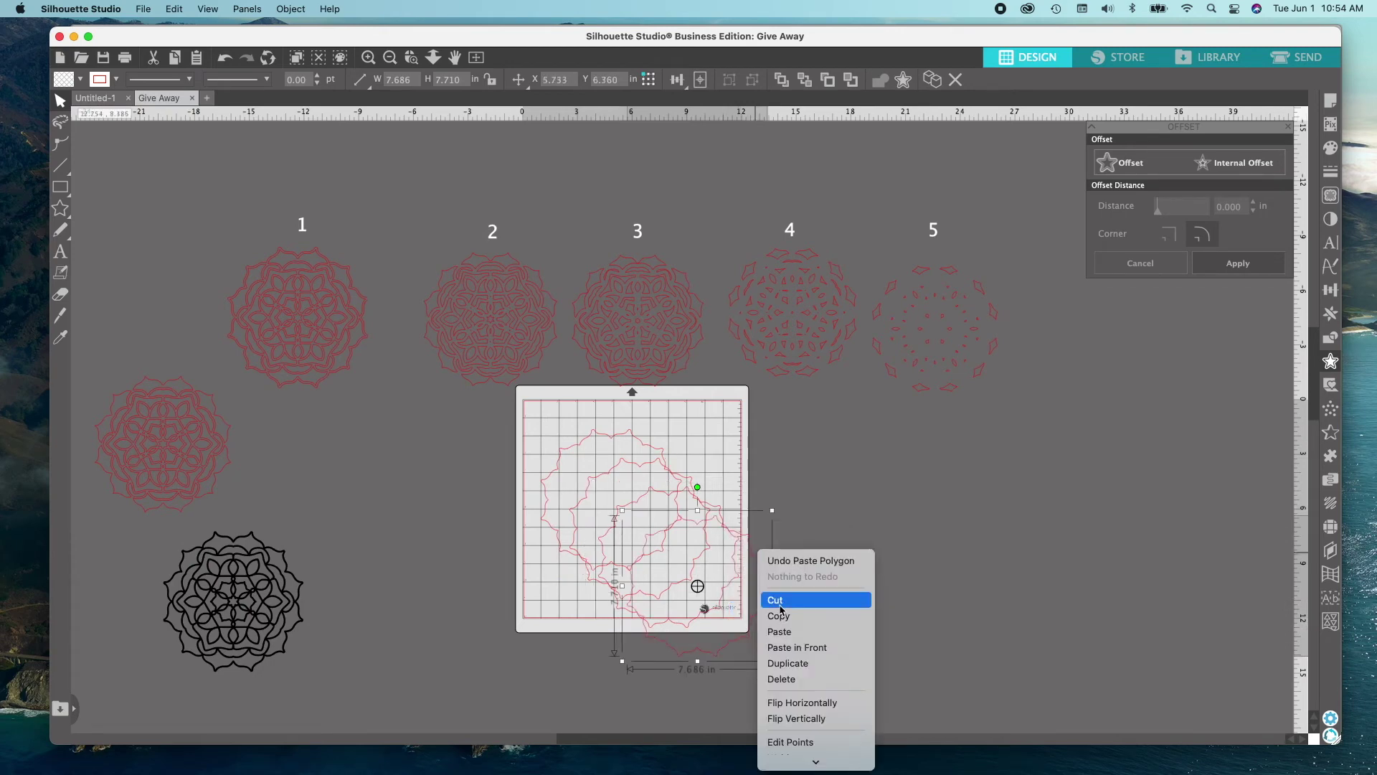
{"action": "left_click", "coordinate": [791, 635]}
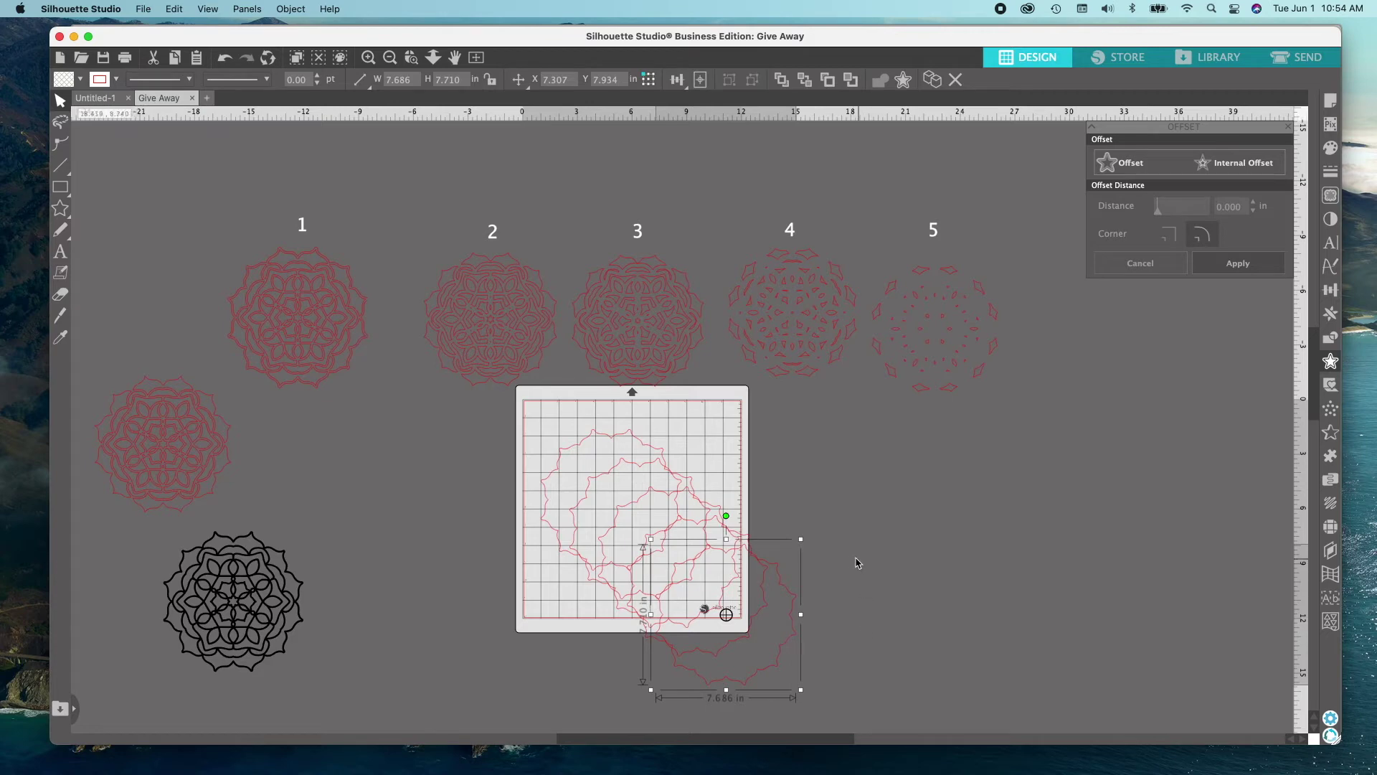
{"action": "right_click", "coordinate": [776, 565]}
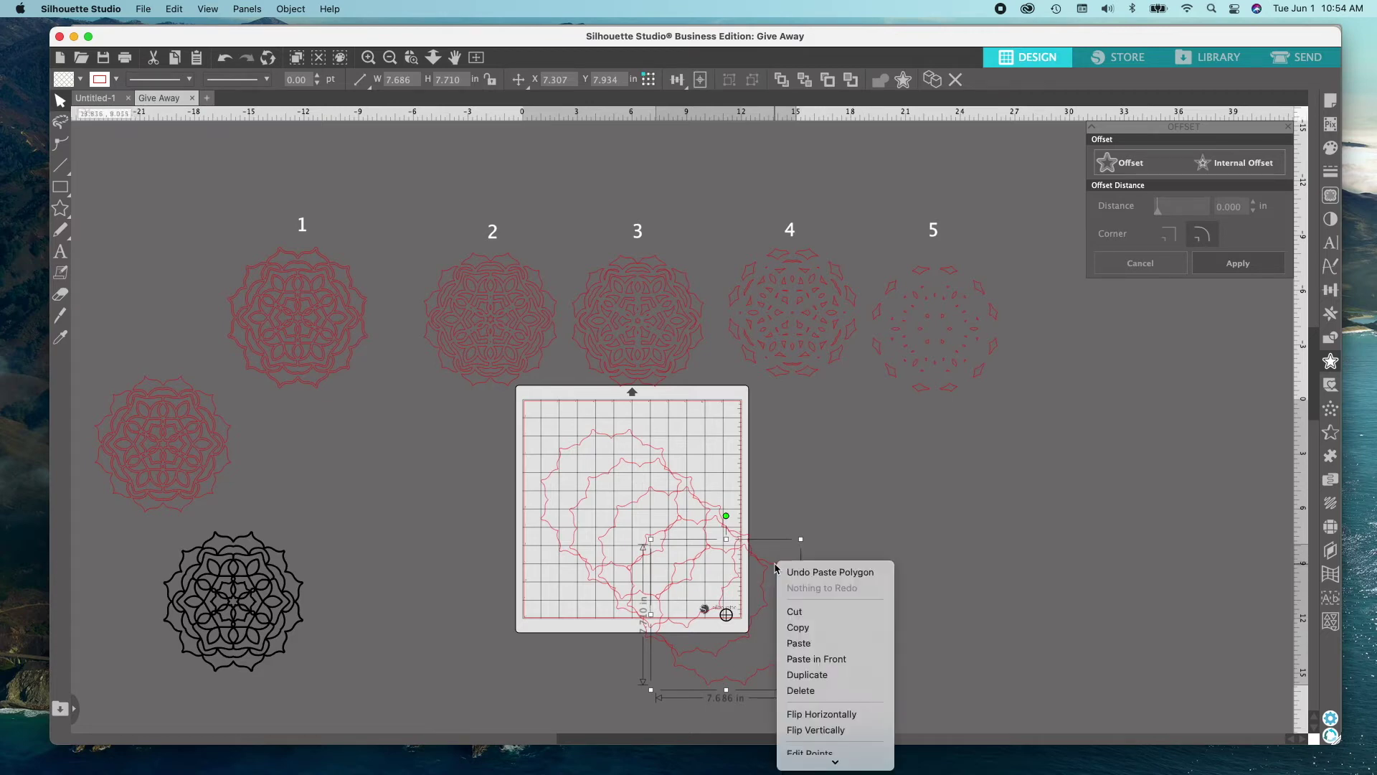
{"action": "left_click", "coordinate": [824, 642]}
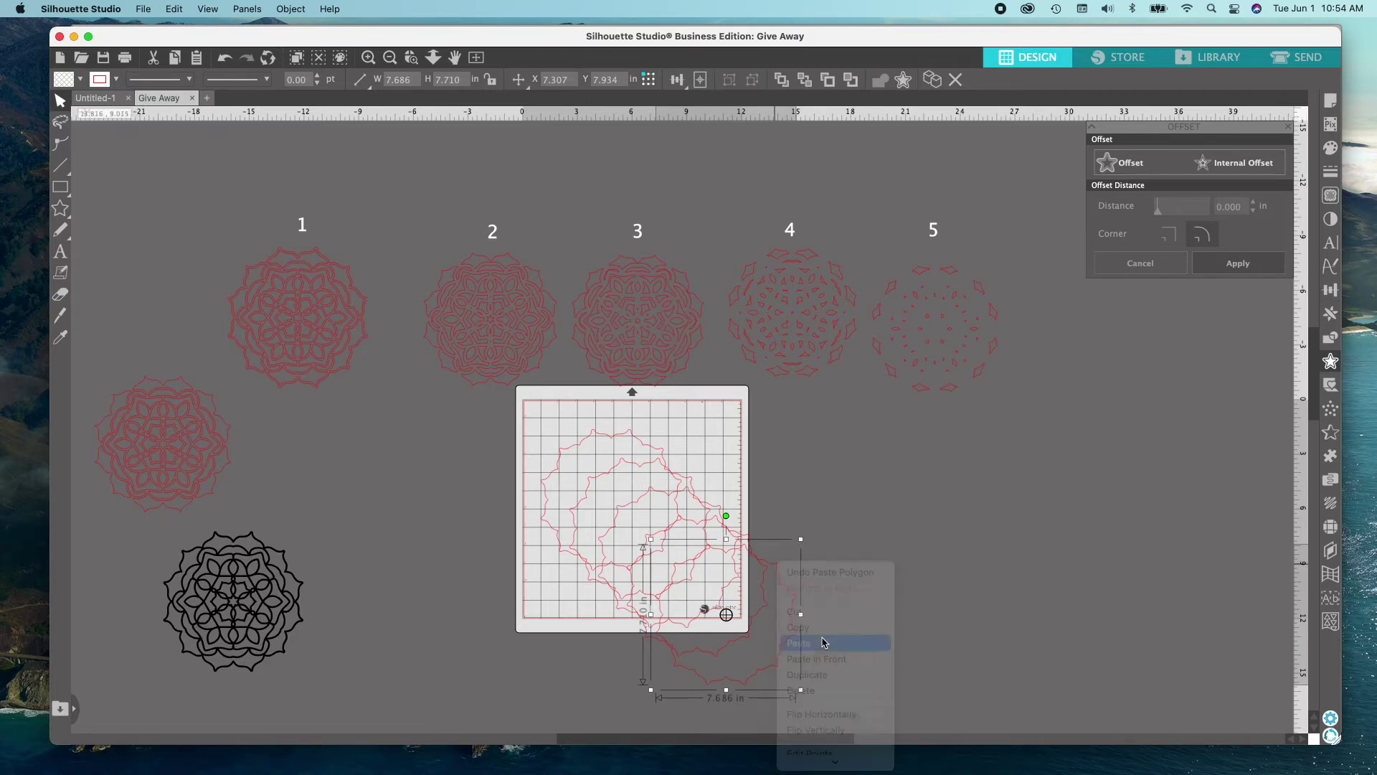
Step: Set the upper-left scalloped copy aside beside the black mandala
{"action": "left_click", "coordinate": [879, 555]}
{"action": "left_click_drag", "start_coordinate": [566, 452], "coordinate": [558, 457]}
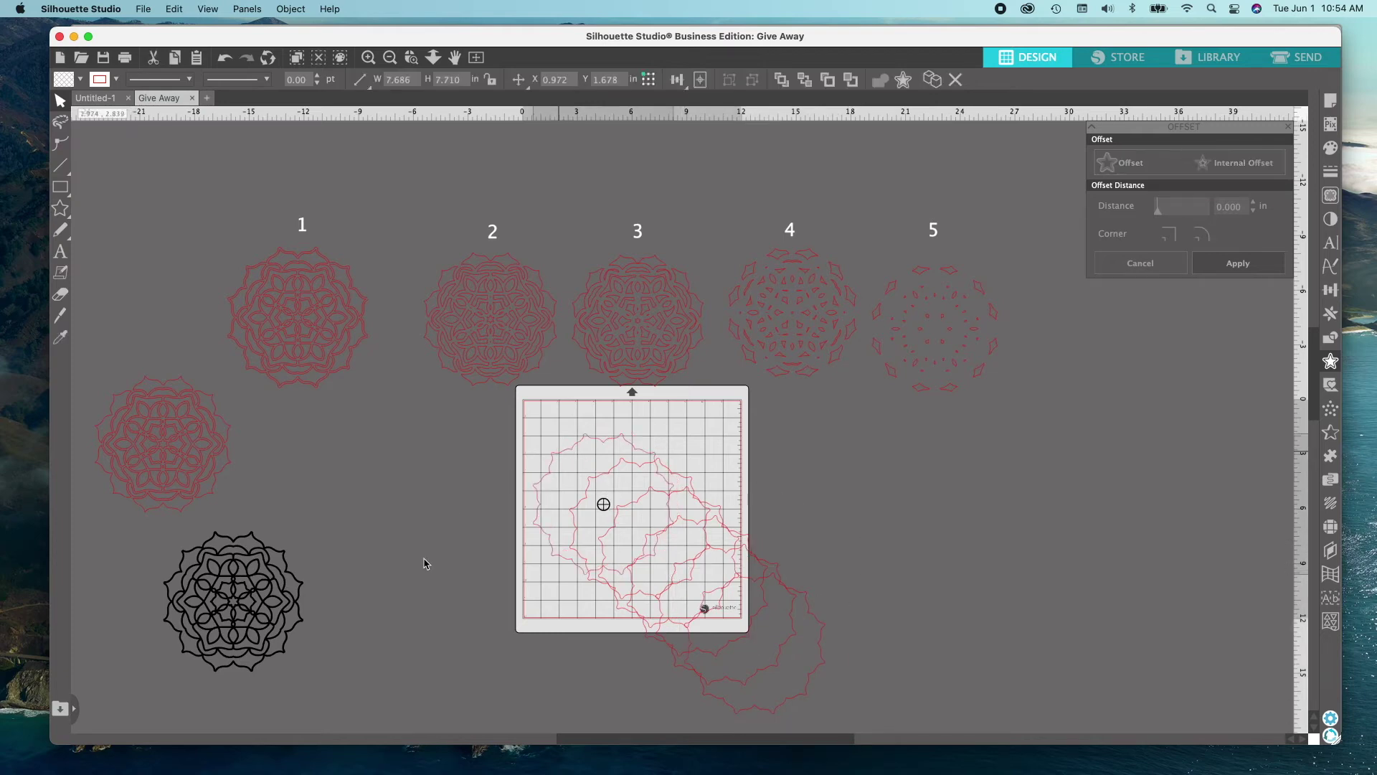
{"action": "left_click_drag", "start_coordinate": [424, 563], "coordinate": [342, 615]}
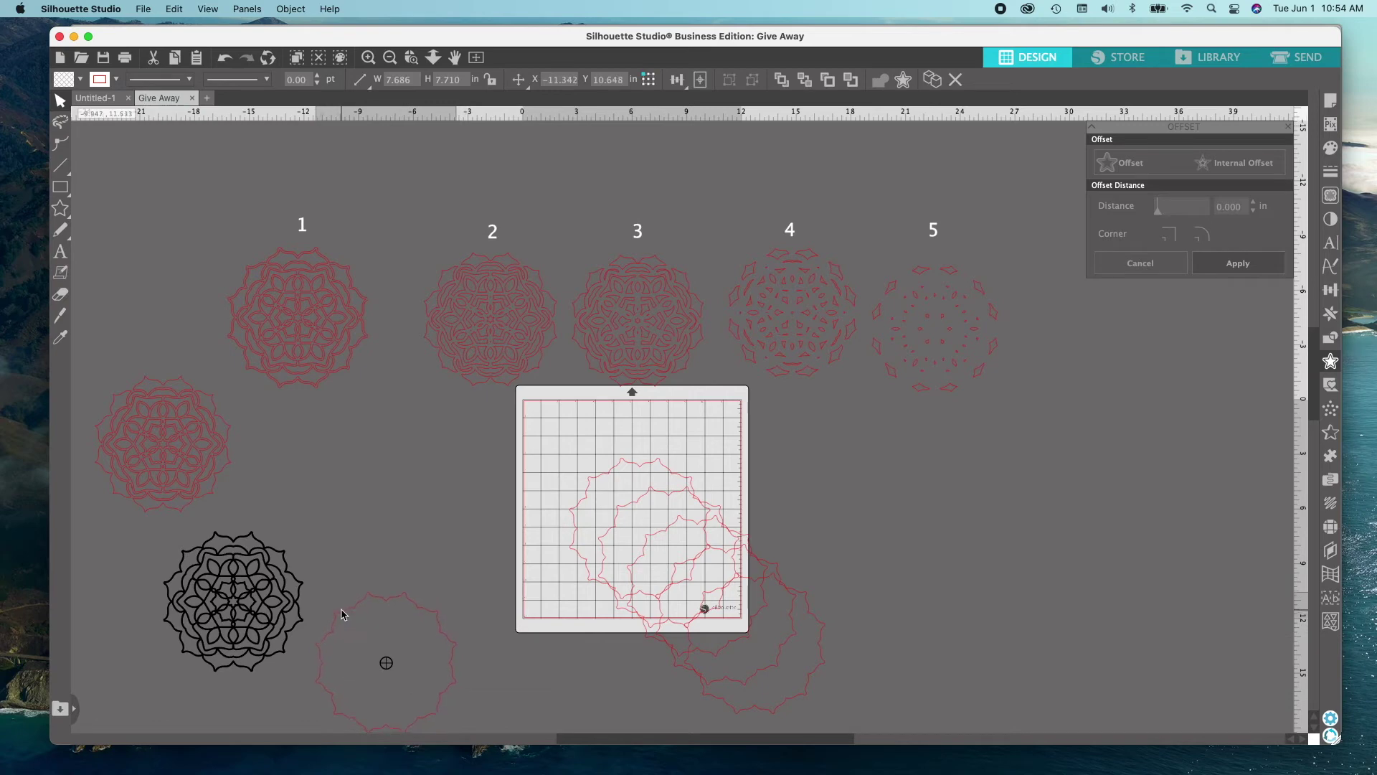
{"action": "left_click", "coordinate": [476, 520]}
Step: Fill all the scalloped copies on the mat blue
{"action": "left_click_drag", "start_coordinate": [502, 450], "coordinate": [582, 502]}
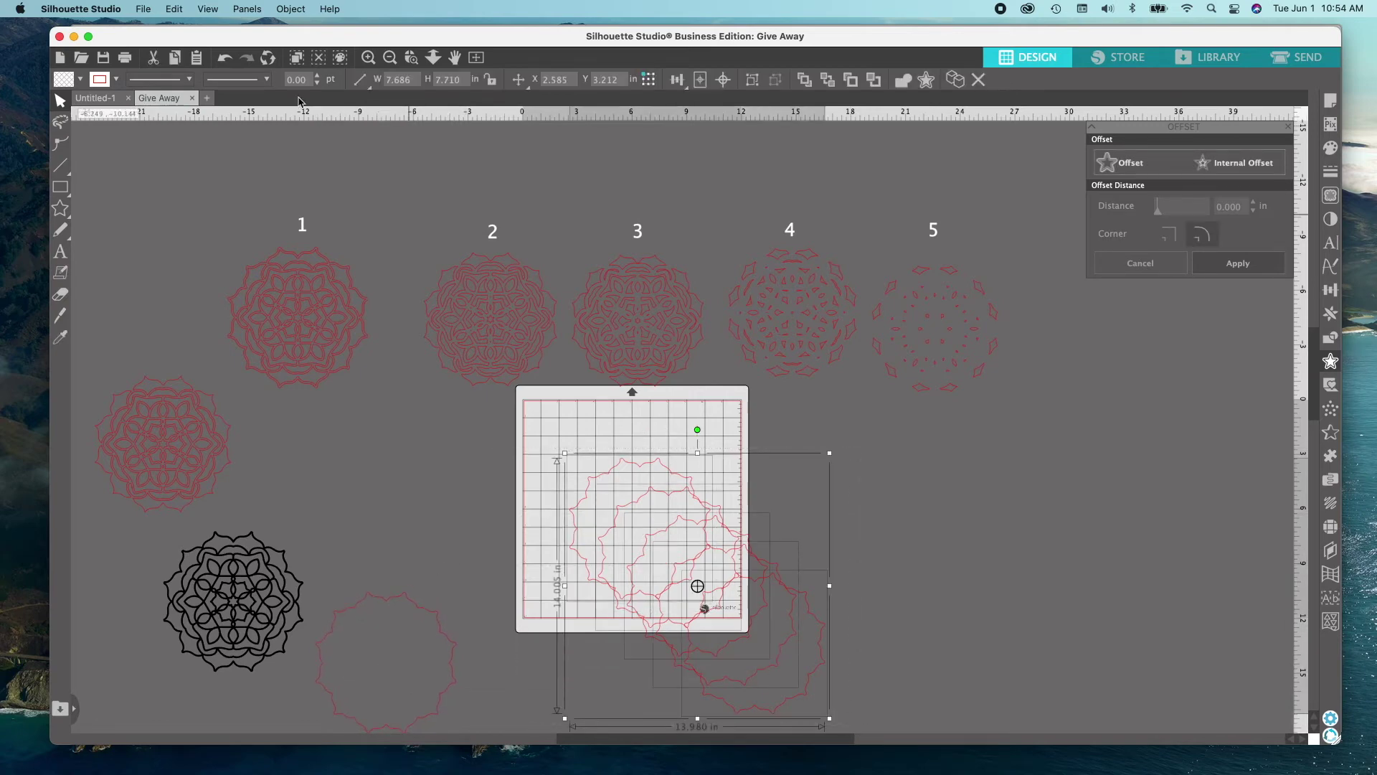
{"action": "left_click", "coordinate": [80, 79]}
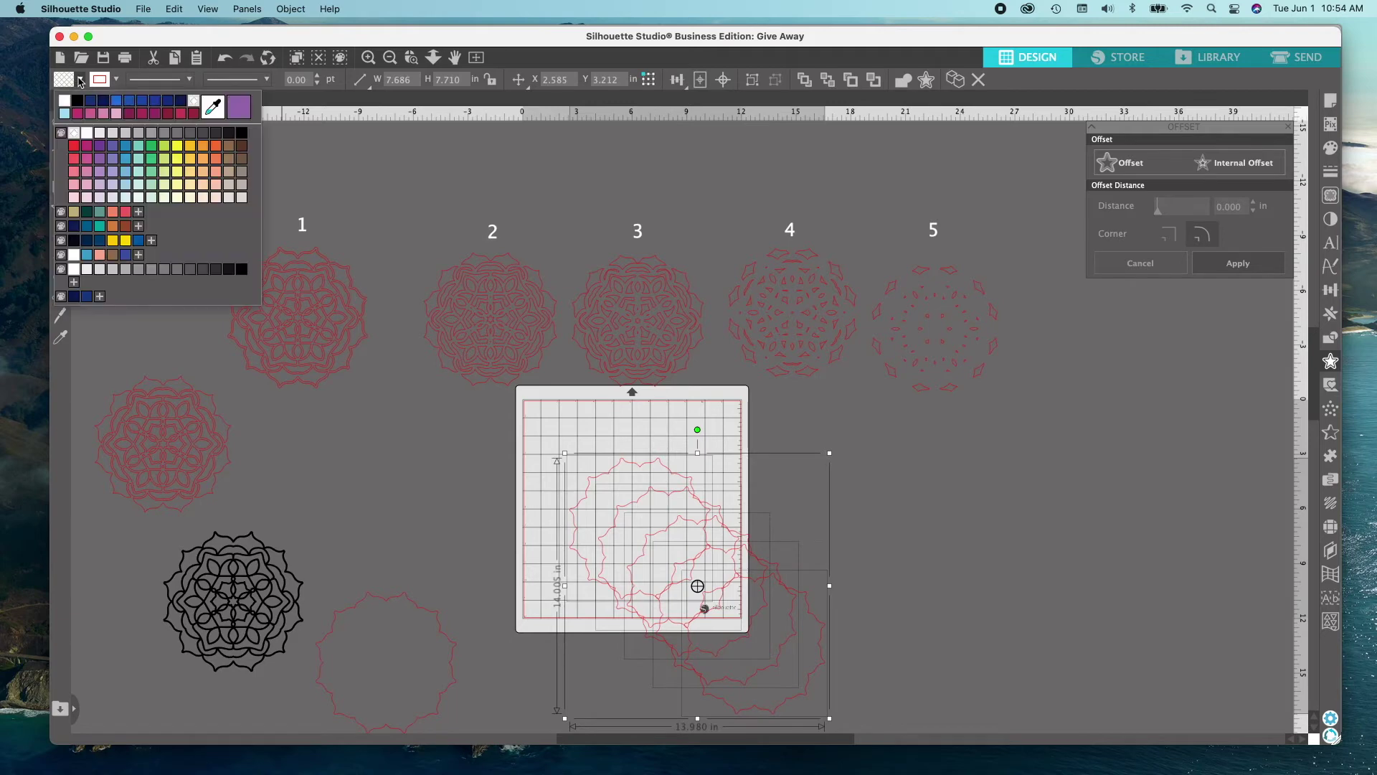
{"action": "left_click", "coordinate": [128, 147]}
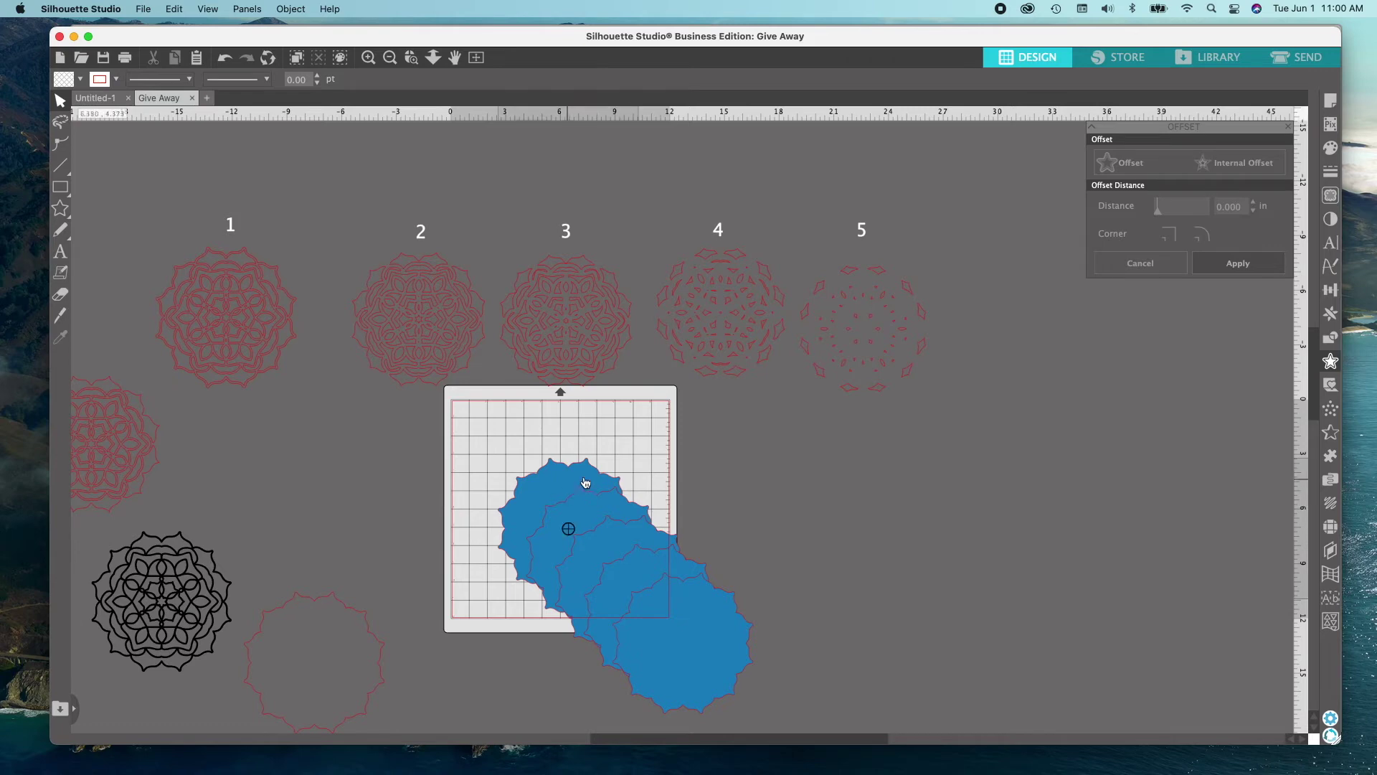
Step: Place a blue scalloped shape under each of designs 5, 4, 3 and 2, plus one right of design 5
{"action": "left_click_drag", "start_coordinate": [585, 482], "coordinate": [863, 282]}
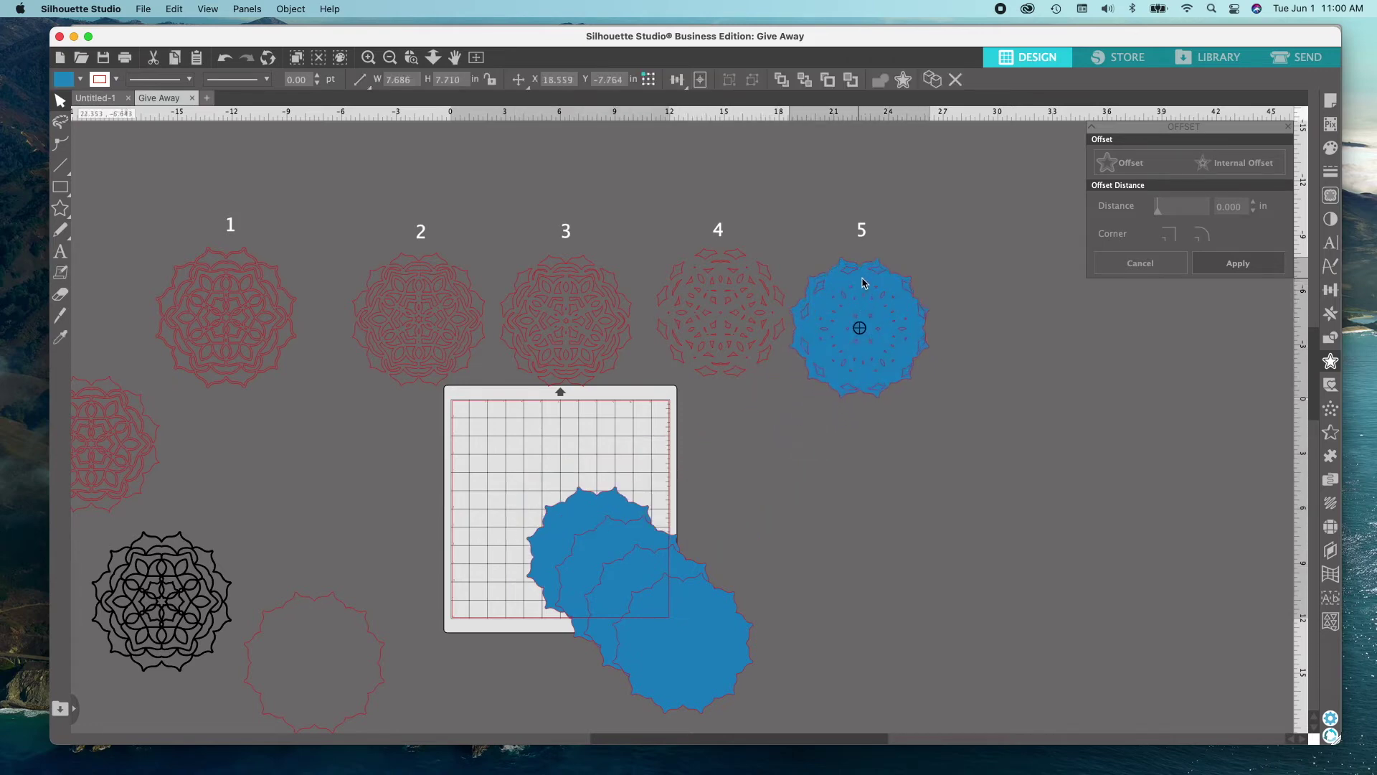
{"action": "left_click_drag", "start_coordinate": [587, 485], "coordinate": [712, 251]}
{"action": "left_click", "coordinate": [681, 431]}
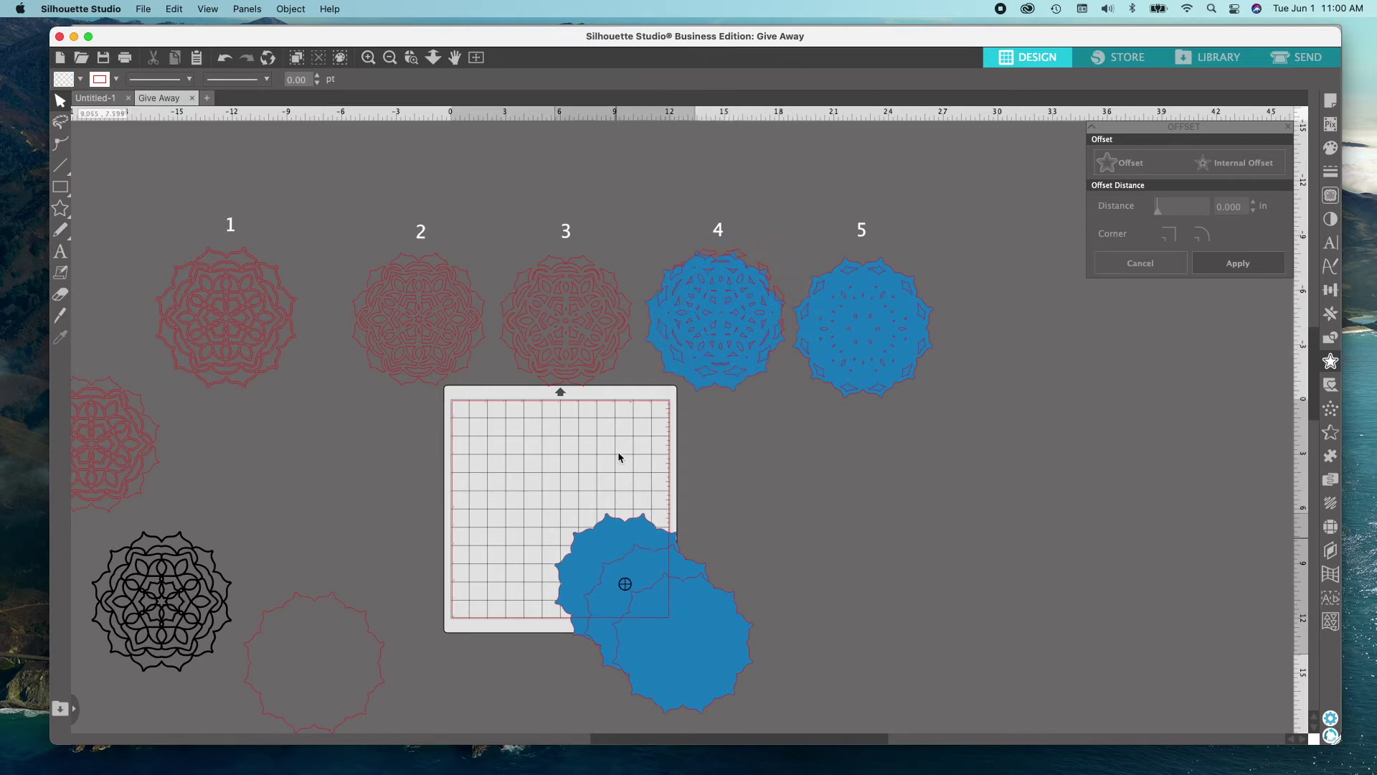
{"action": "left_click_drag", "start_coordinate": [623, 534], "coordinate": [563, 274]}
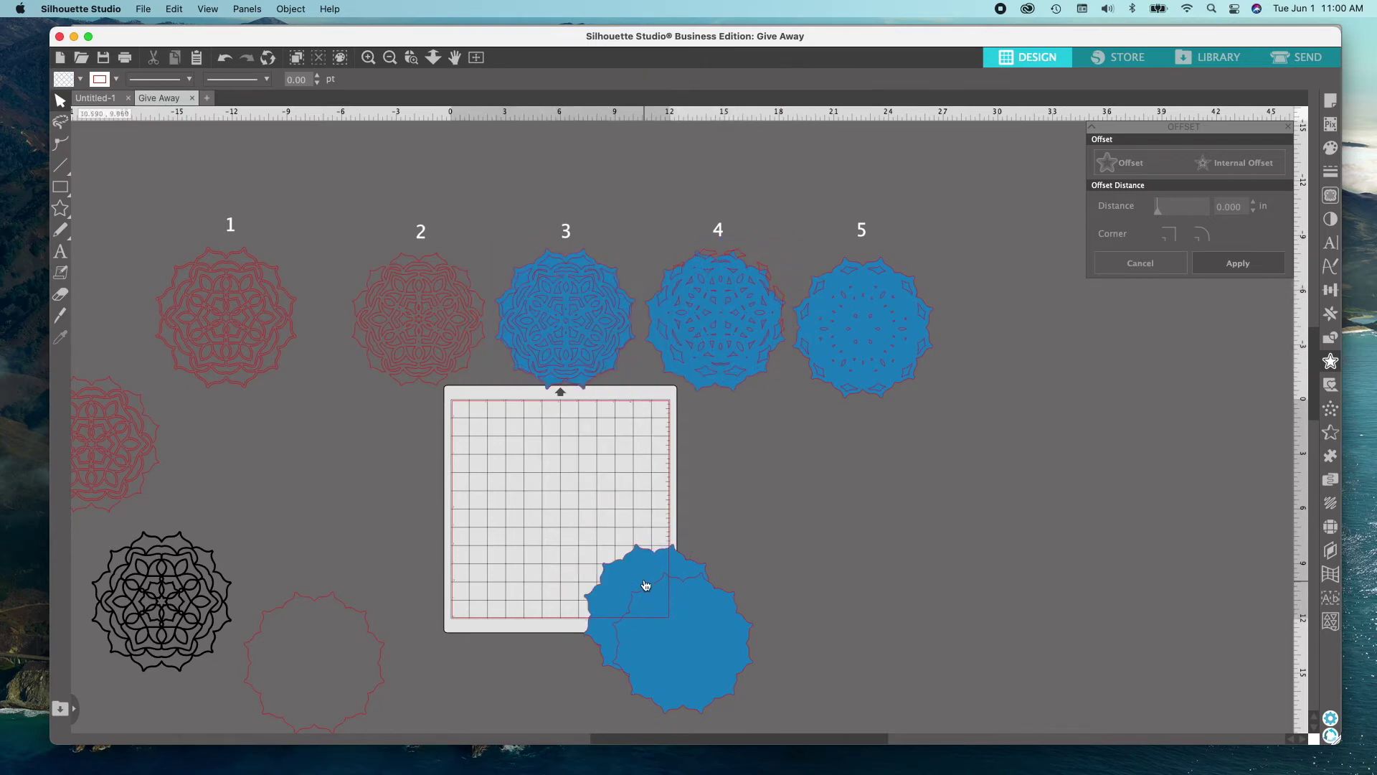
{"action": "left_click_drag", "start_coordinate": [645, 585], "coordinate": [417, 307]}
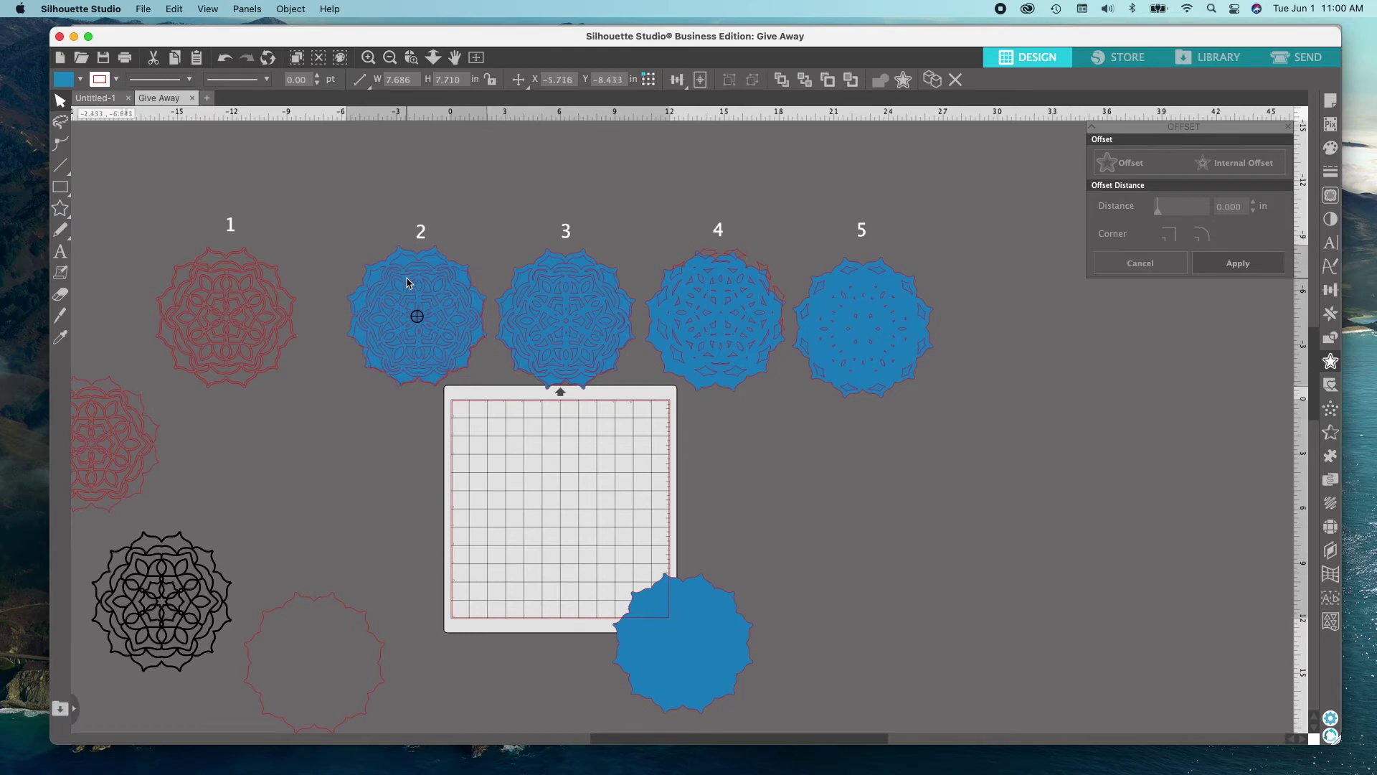
{"action": "left_click_drag", "start_coordinate": [703, 649], "coordinate": [1033, 320]}
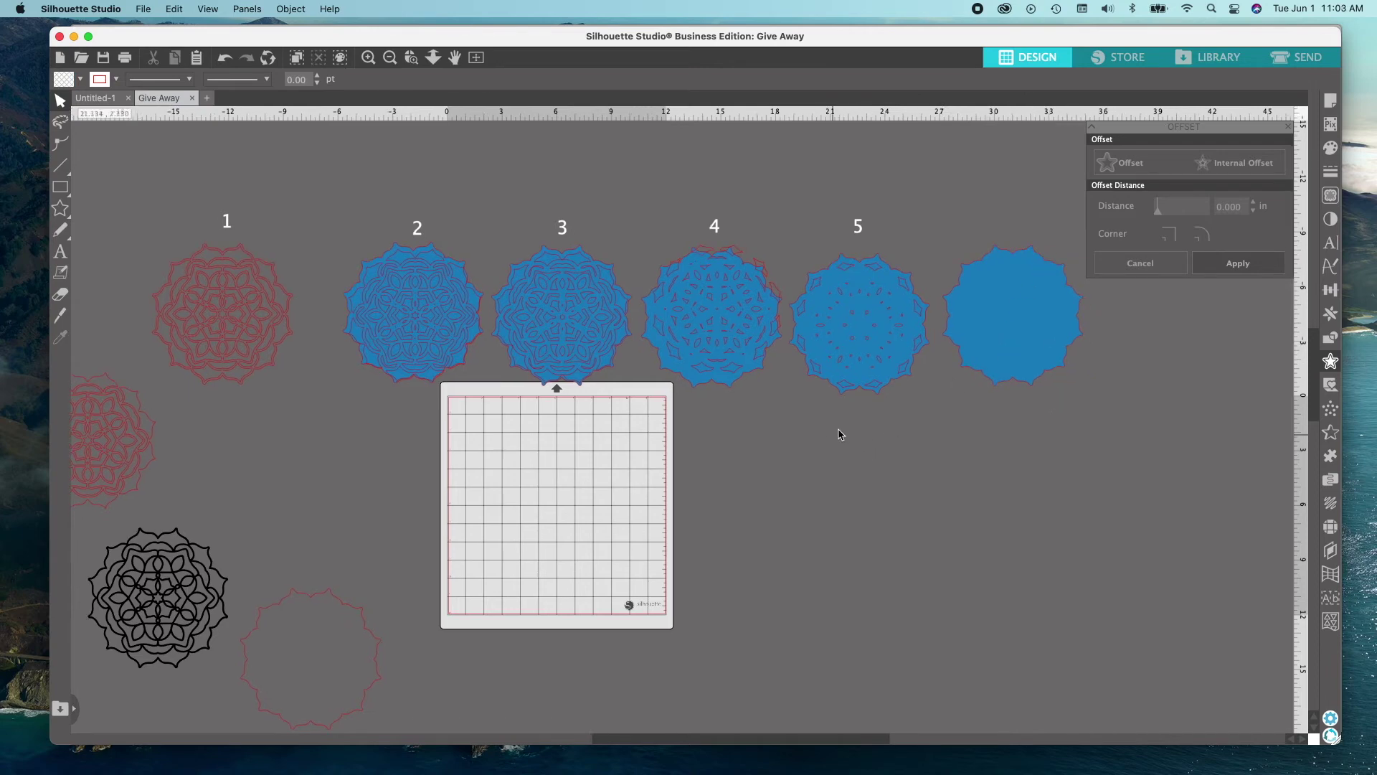
{"action": "left_click", "coordinate": [873, 323]}
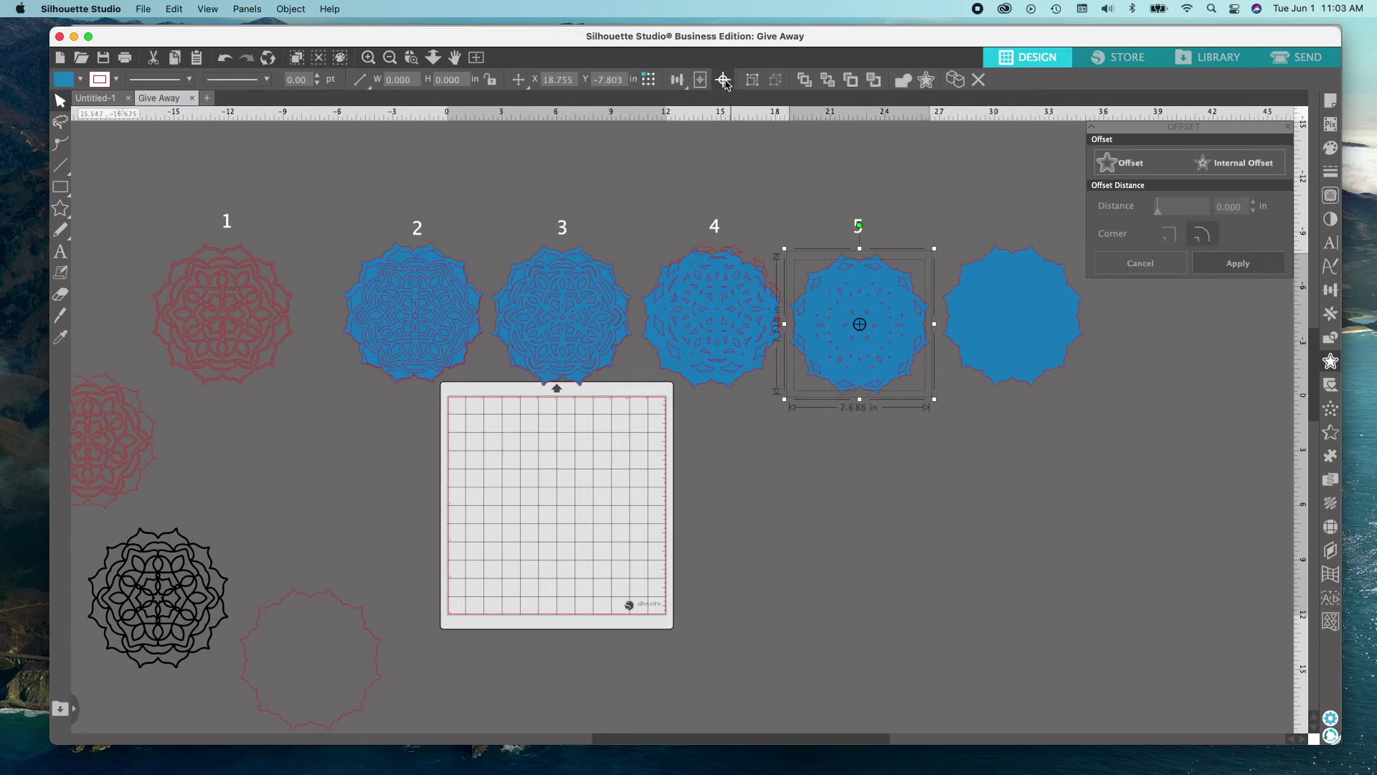
Step: Centre designs 5, 4, 3 and 2 each on its blue scalloped backing
{"action": "left_click", "coordinate": [718, 355]}
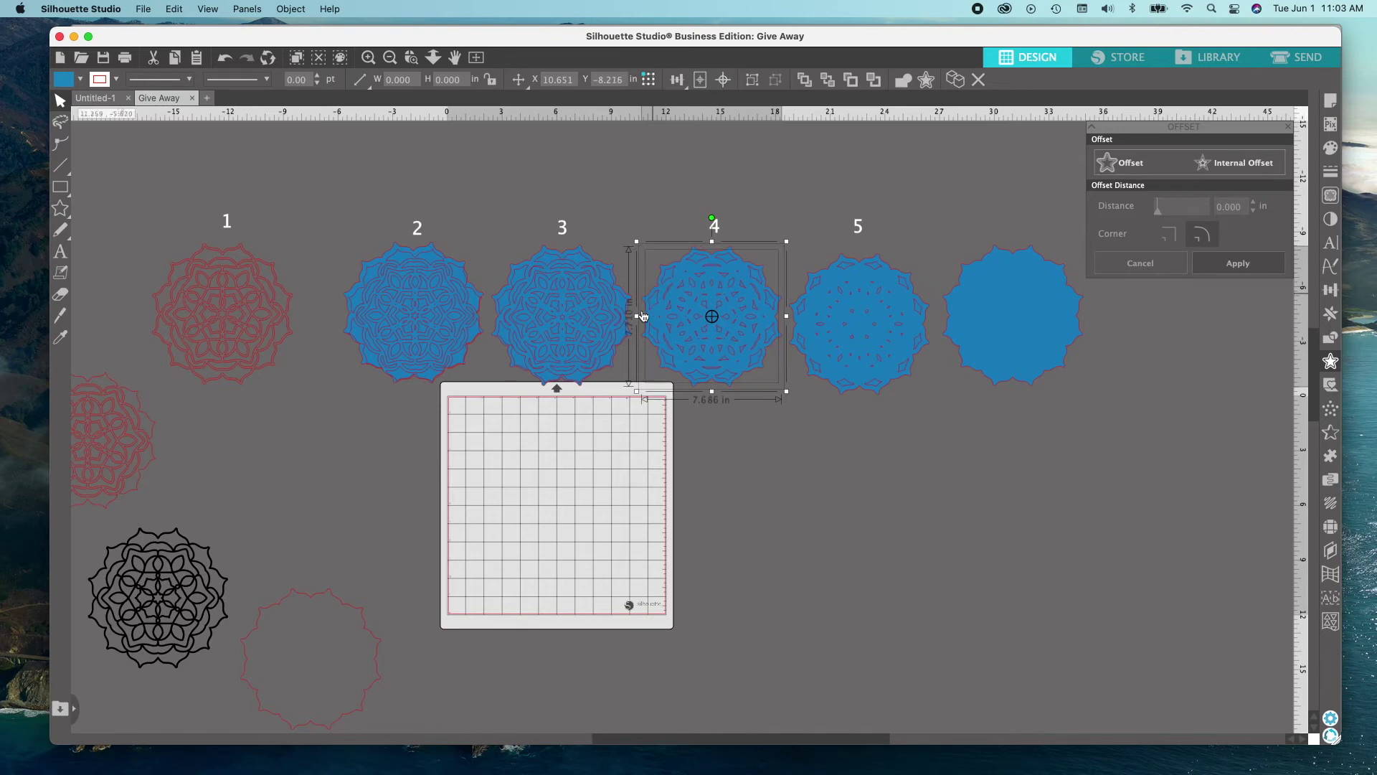
{"action": "left_click", "coordinate": [595, 315]}
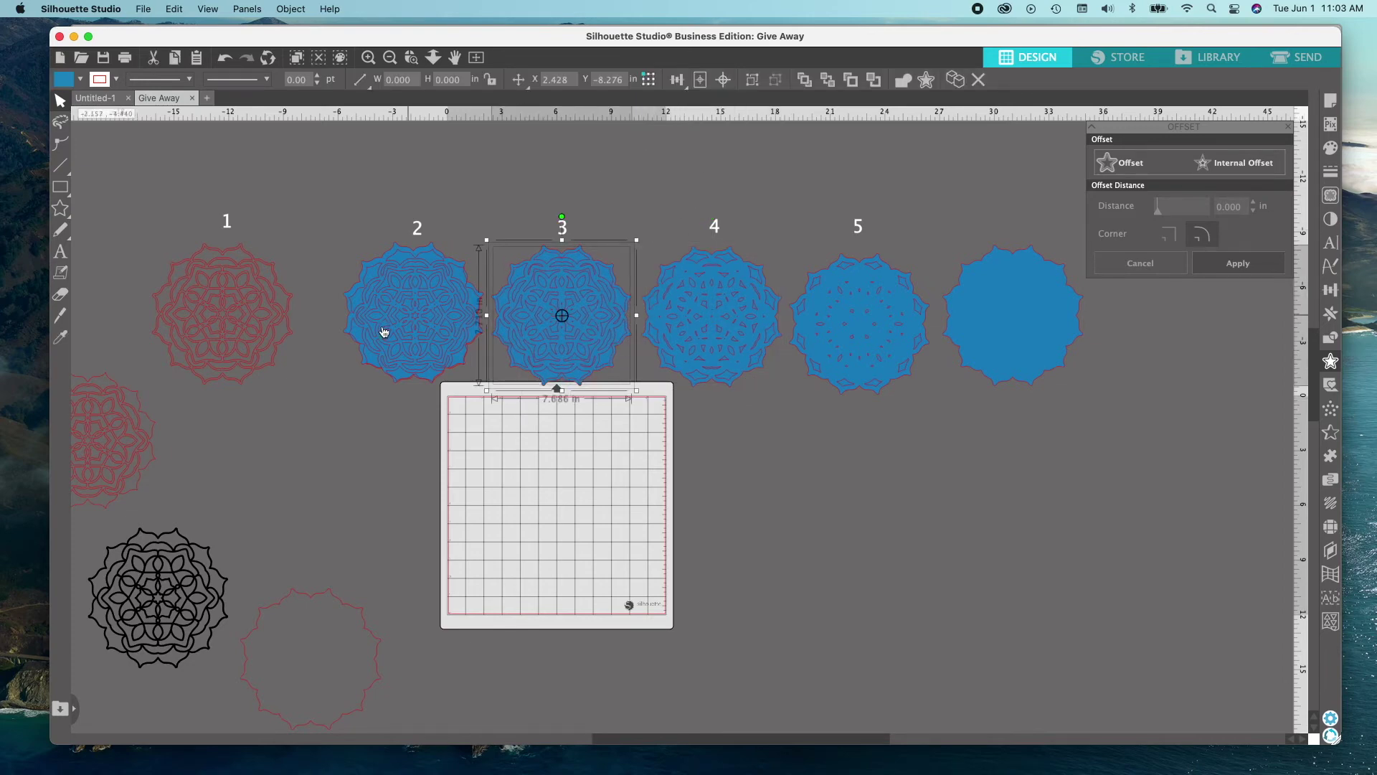
{"action": "left_click", "coordinate": [434, 329]}
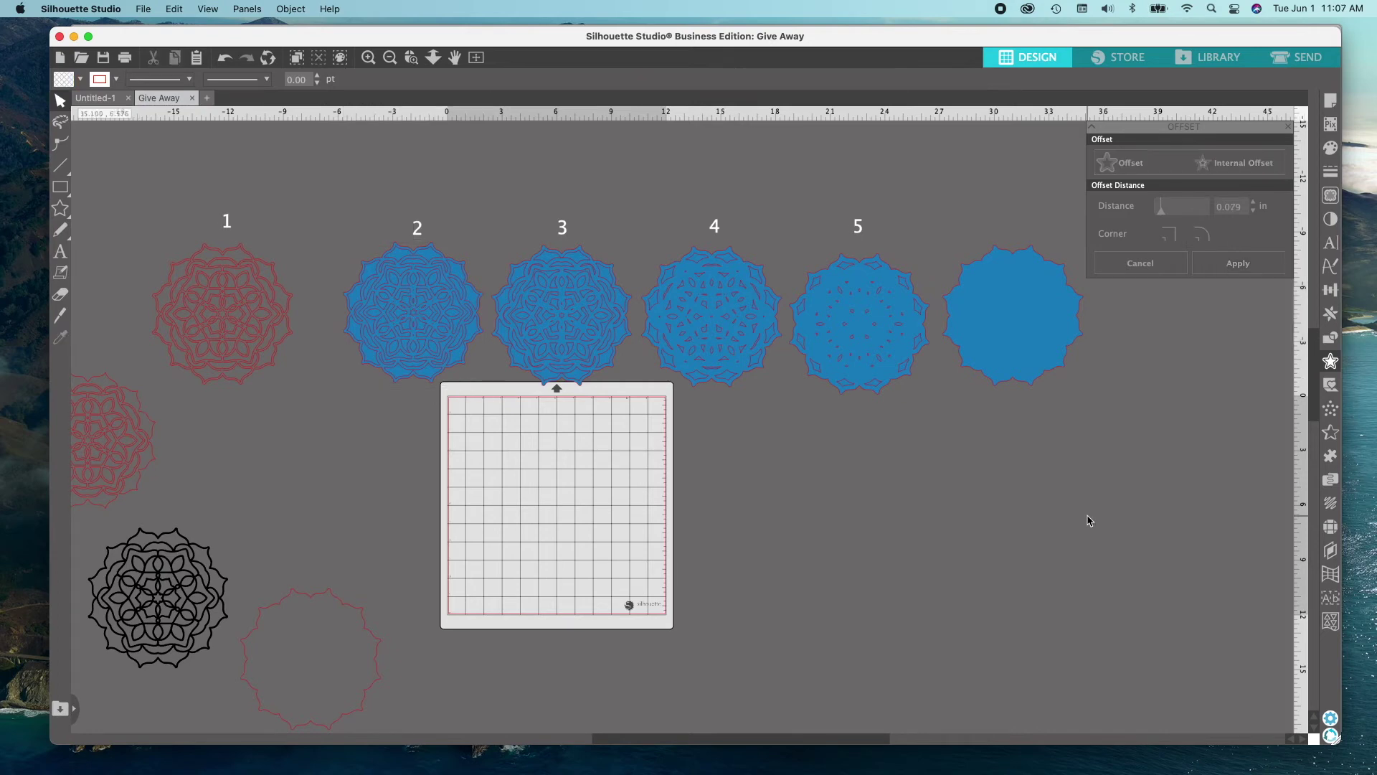
{"action": "scroll", "coordinate": [1098, 519], "scroll_direction": "right", "scroll_amount": 1}
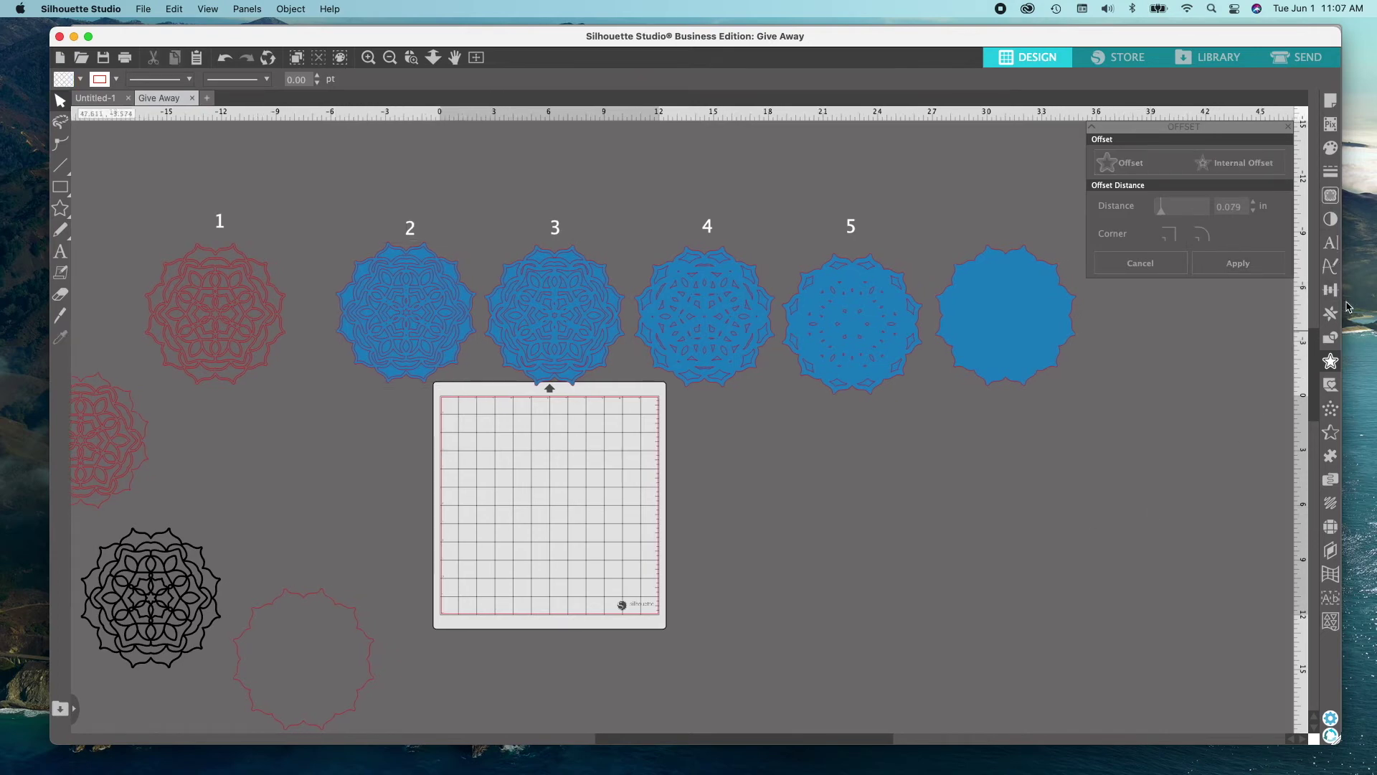
Step: Subtract the patterns of designs 5, 4, 3 and 2 from their blue scalloped backings
{"action": "left_click", "coordinate": [1330, 337]}
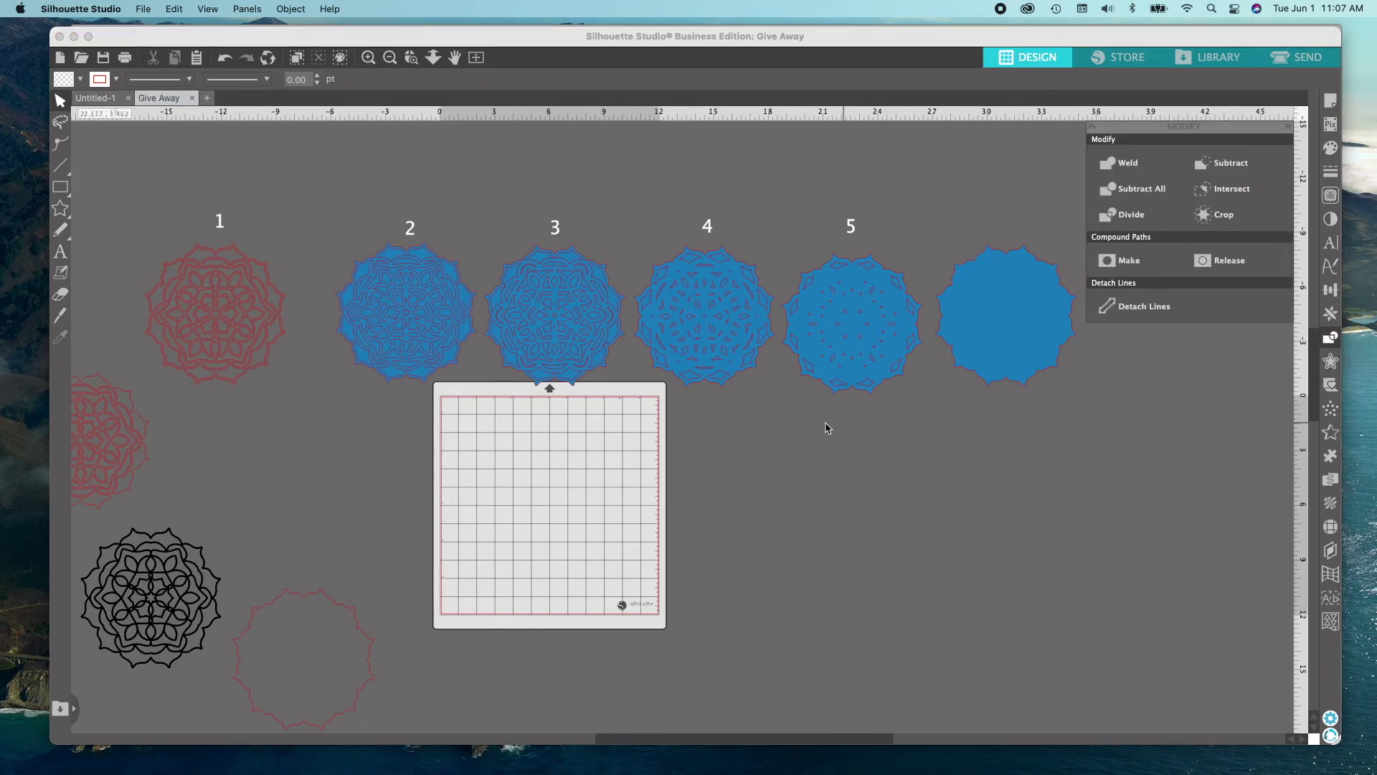
{"action": "left_click", "coordinate": [866, 343]}
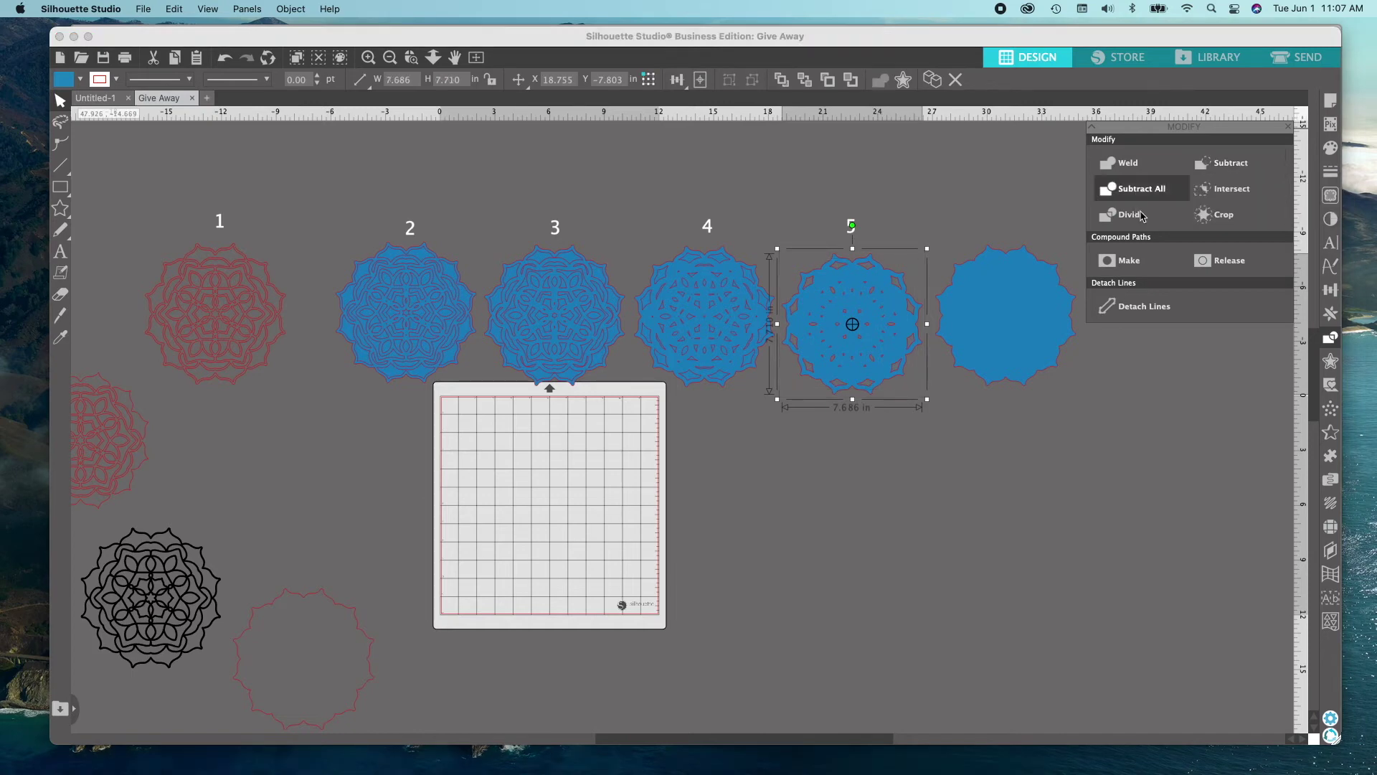
{"action": "left_click", "coordinate": [707, 337]}
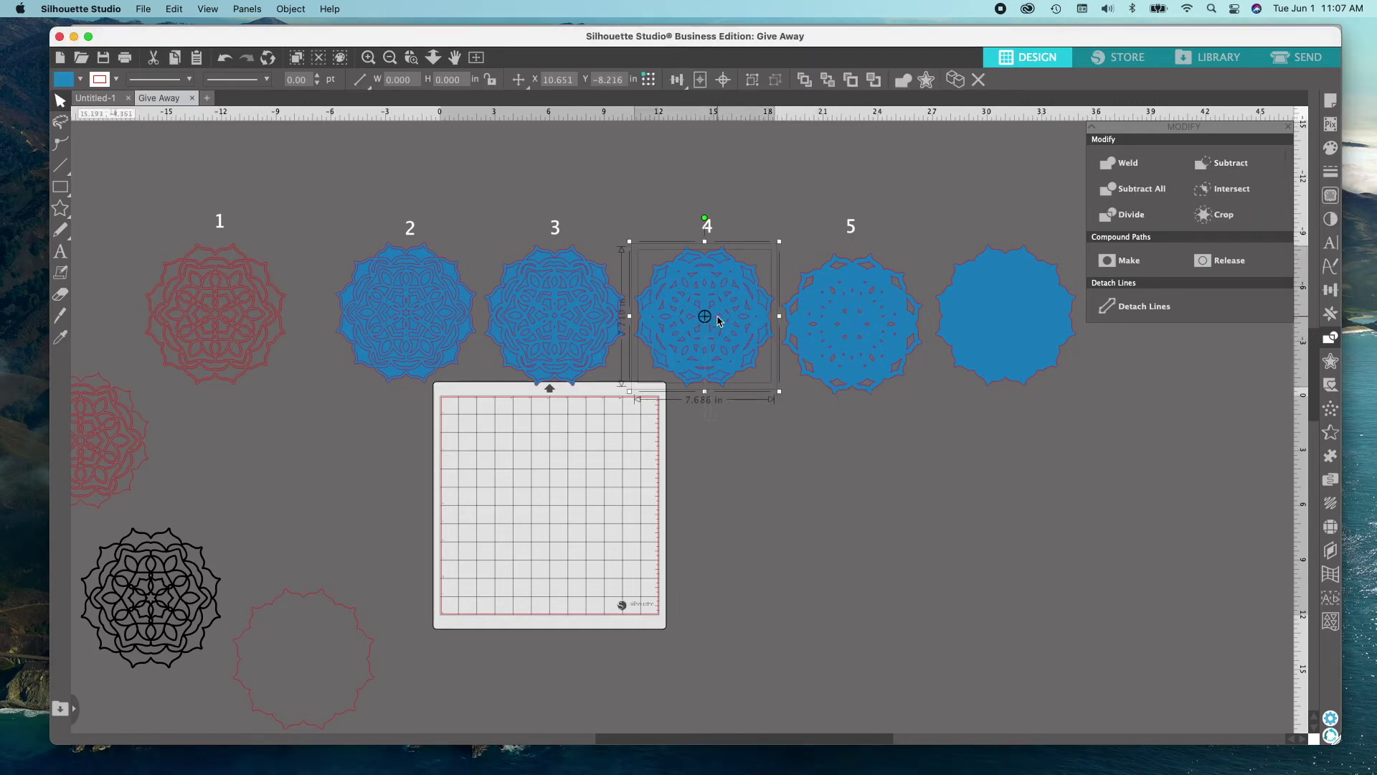
{"action": "left_click", "coordinate": [1211, 172]}
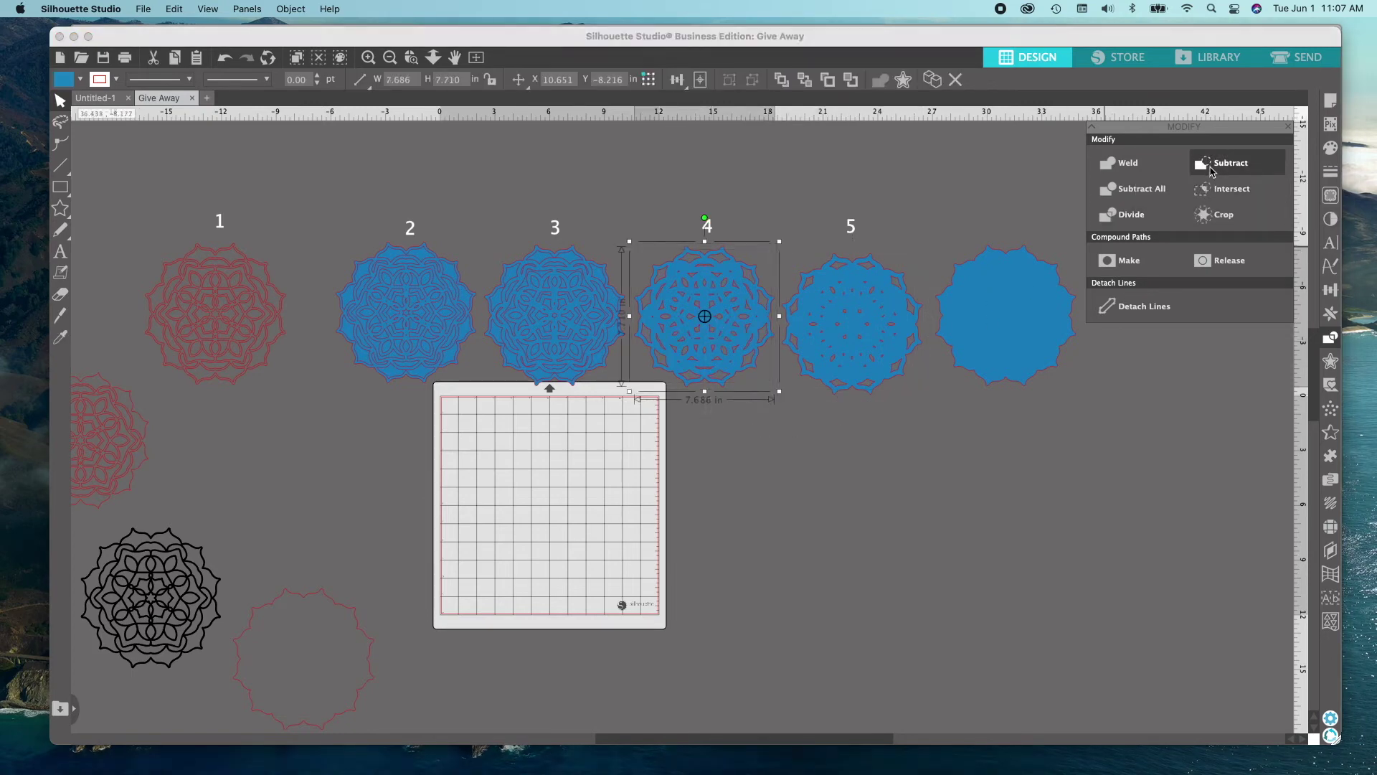
{"action": "left_click", "coordinate": [593, 330]}
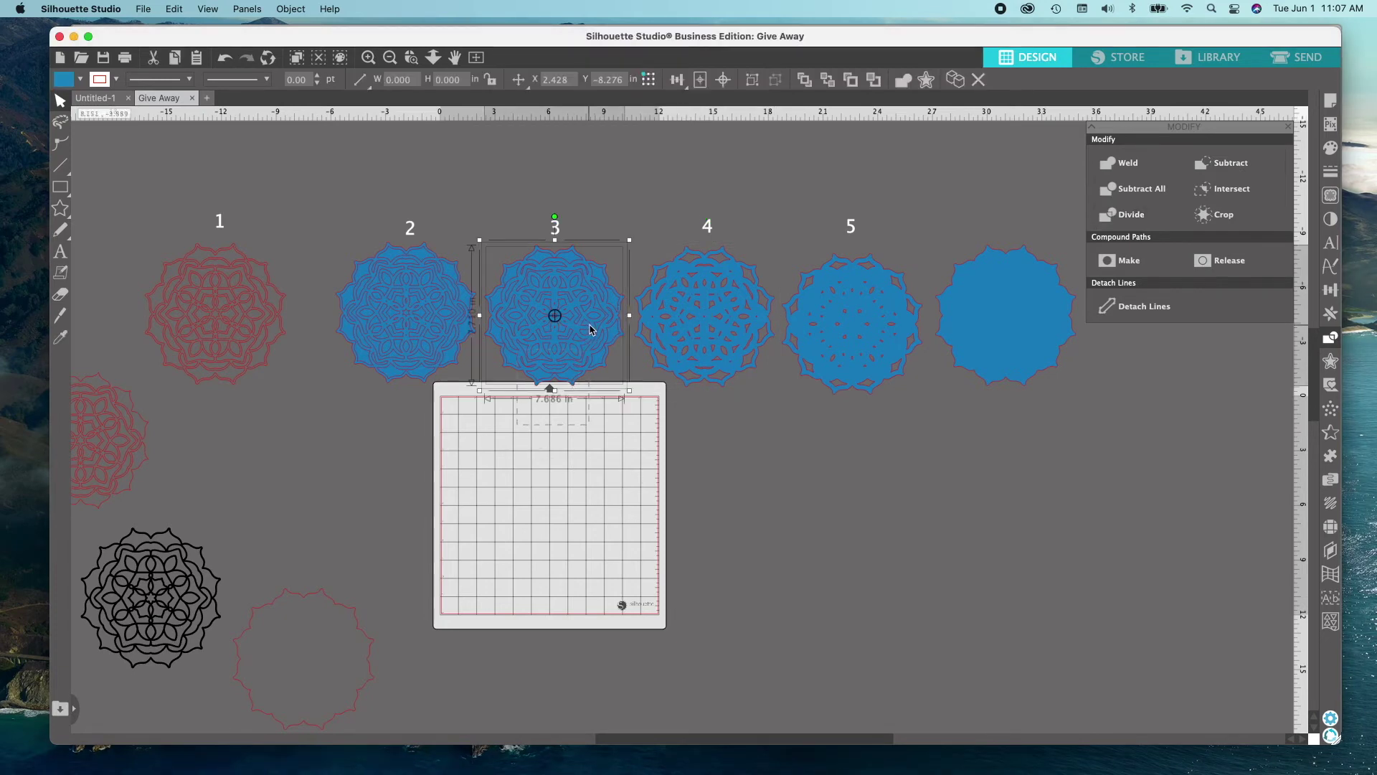
{"action": "left_click", "coordinate": [1249, 169]}
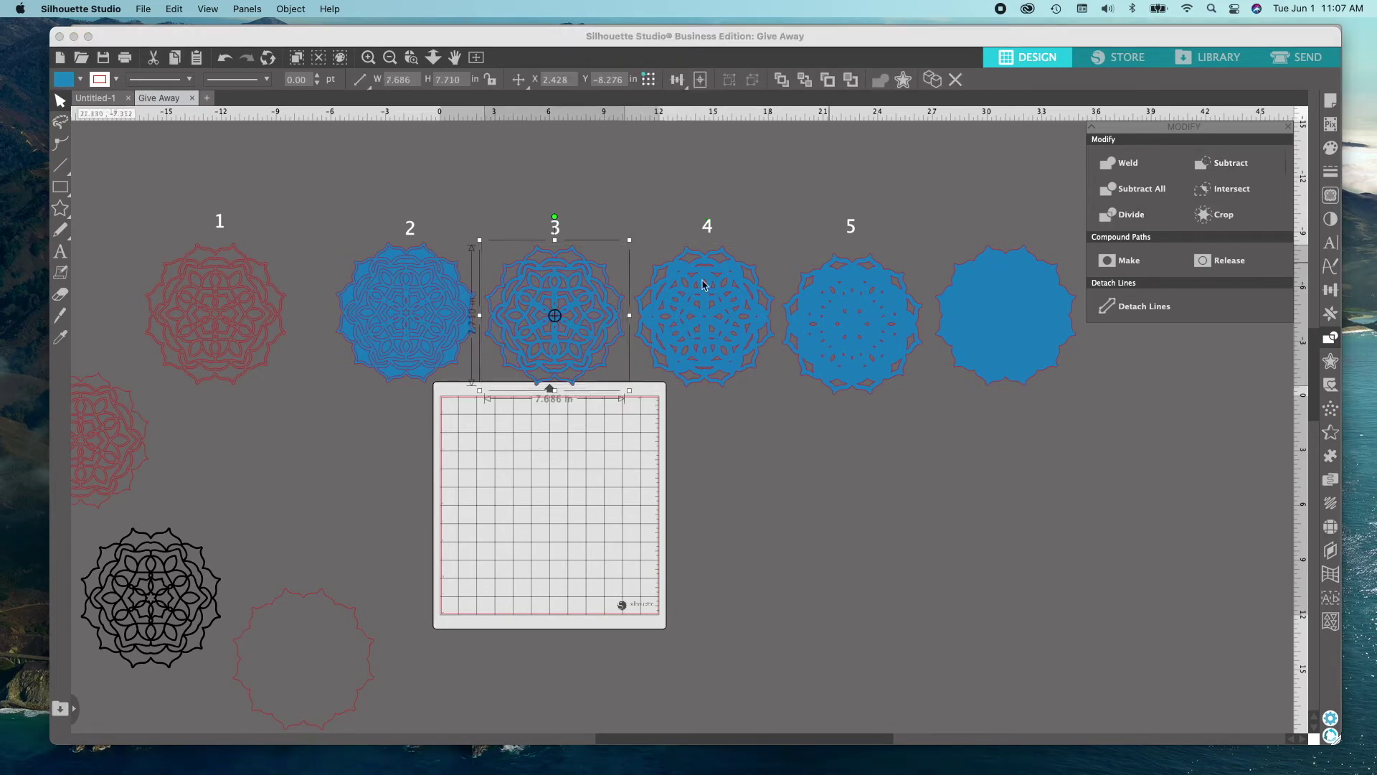
{"action": "left_click", "coordinate": [403, 363]}
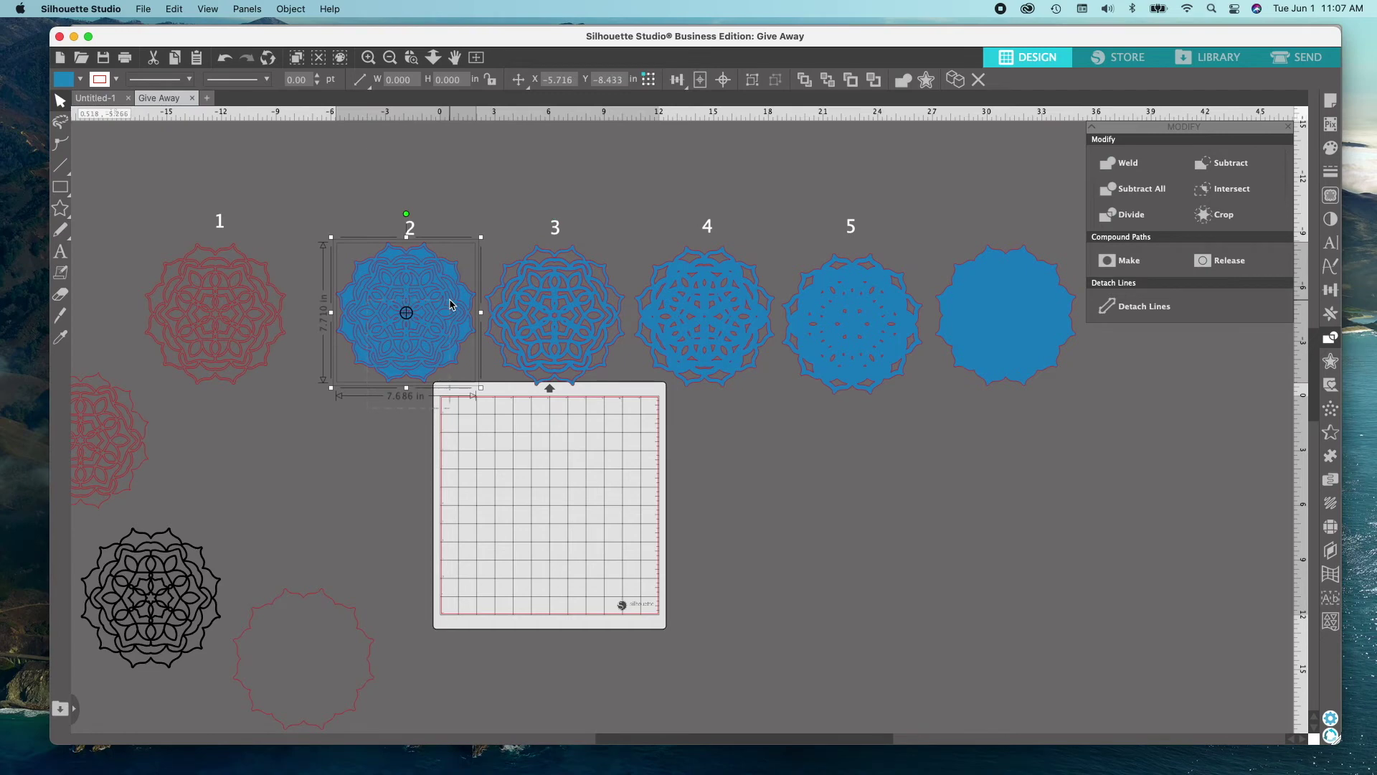
{"action": "left_click", "coordinate": [1231, 165]}
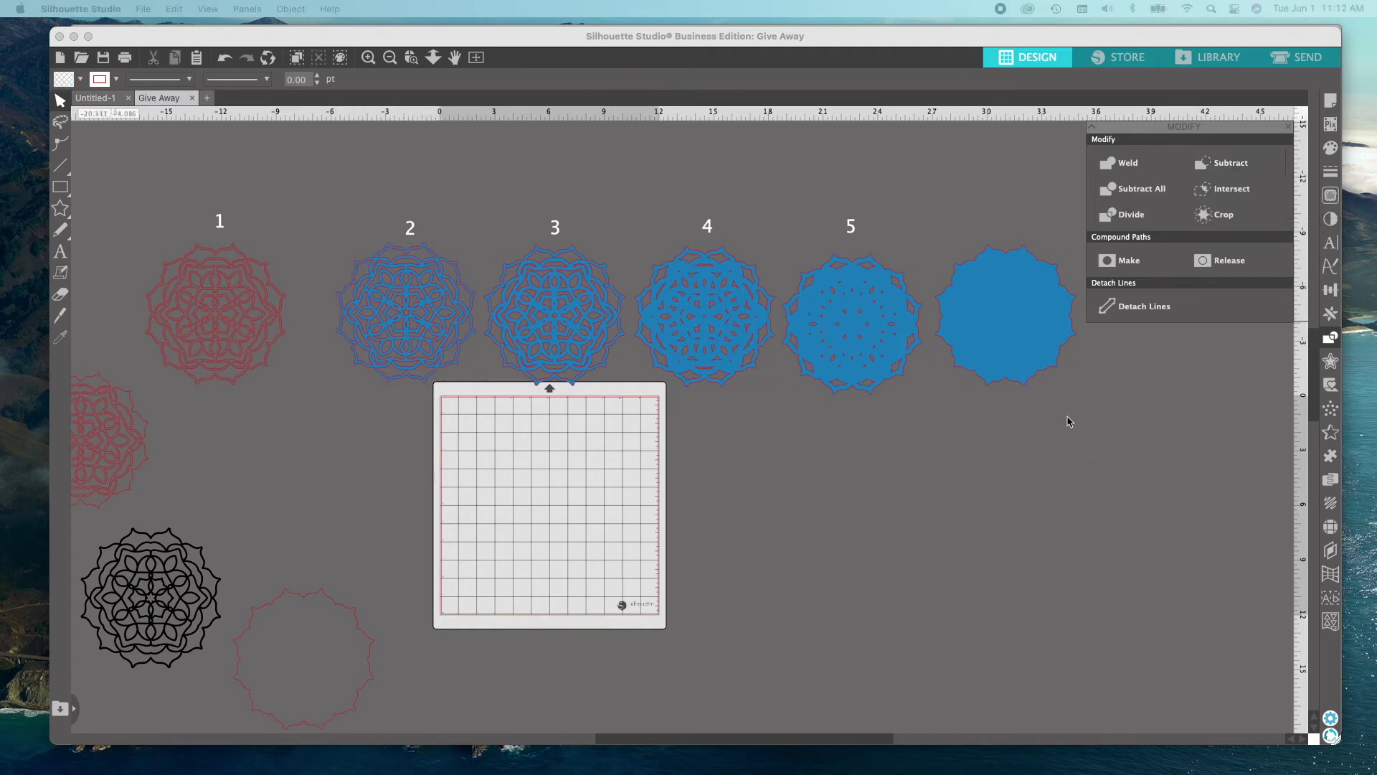
Step: Fill mandalas 5, 4 and 3 with successively lighter blues
{"action": "left_click", "coordinate": [881, 326]}
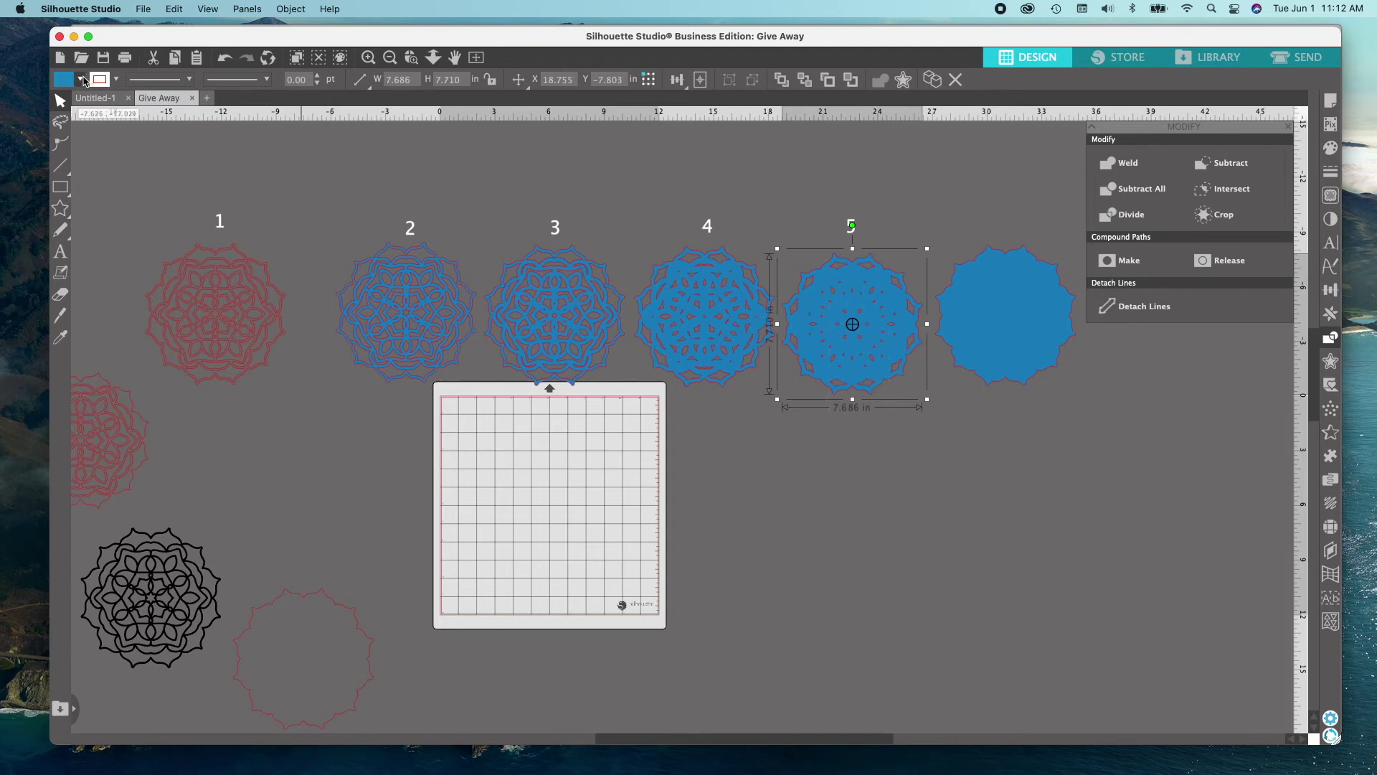
{"action": "left_click", "coordinate": [81, 79]}
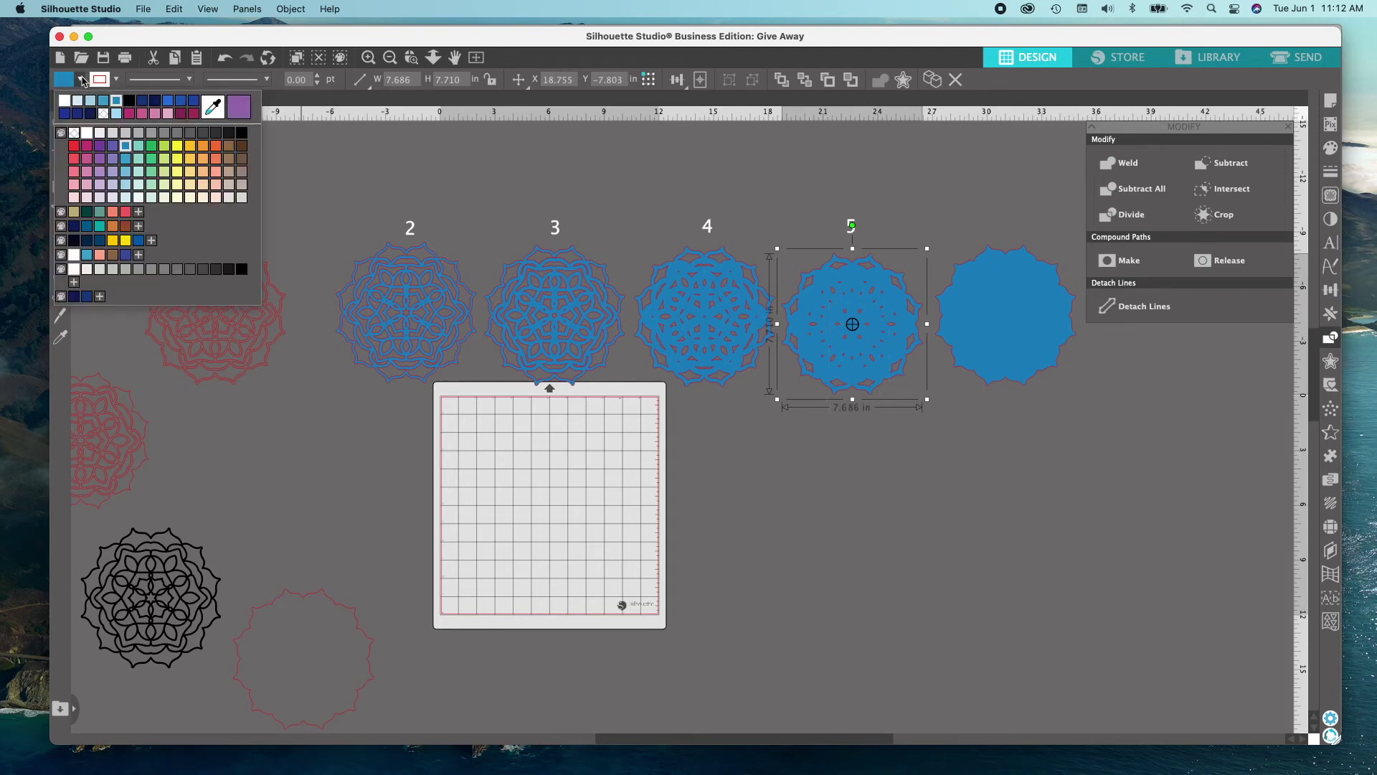
{"action": "left_click", "coordinate": [130, 162]}
{"action": "left_click_drag", "start_coordinate": [693, 537], "coordinate": [726, 338]}
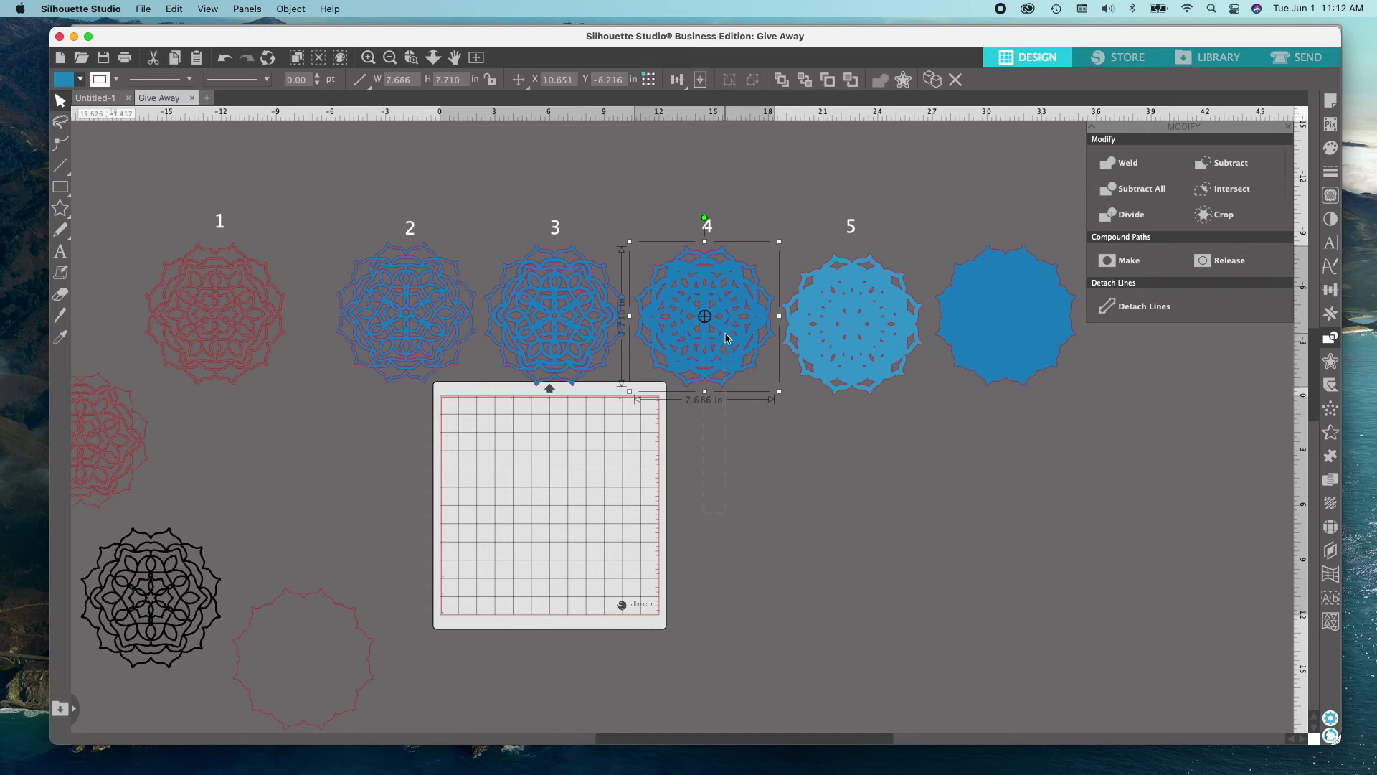
{"action": "left_click", "coordinate": [81, 81]}
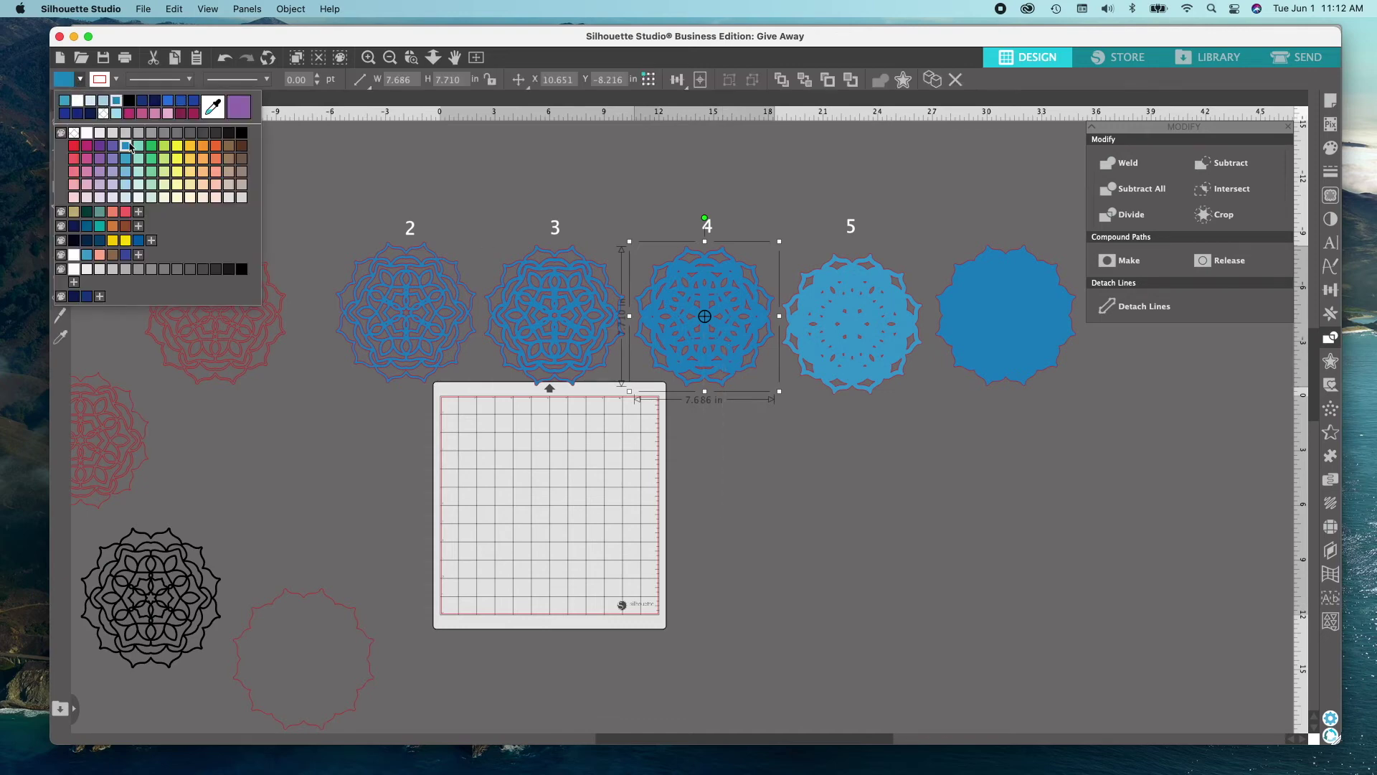
{"action": "left_click", "coordinate": [126, 175]}
{"action": "left_click_drag", "start_coordinate": [498, 409], "coordinate": [561, 315]}
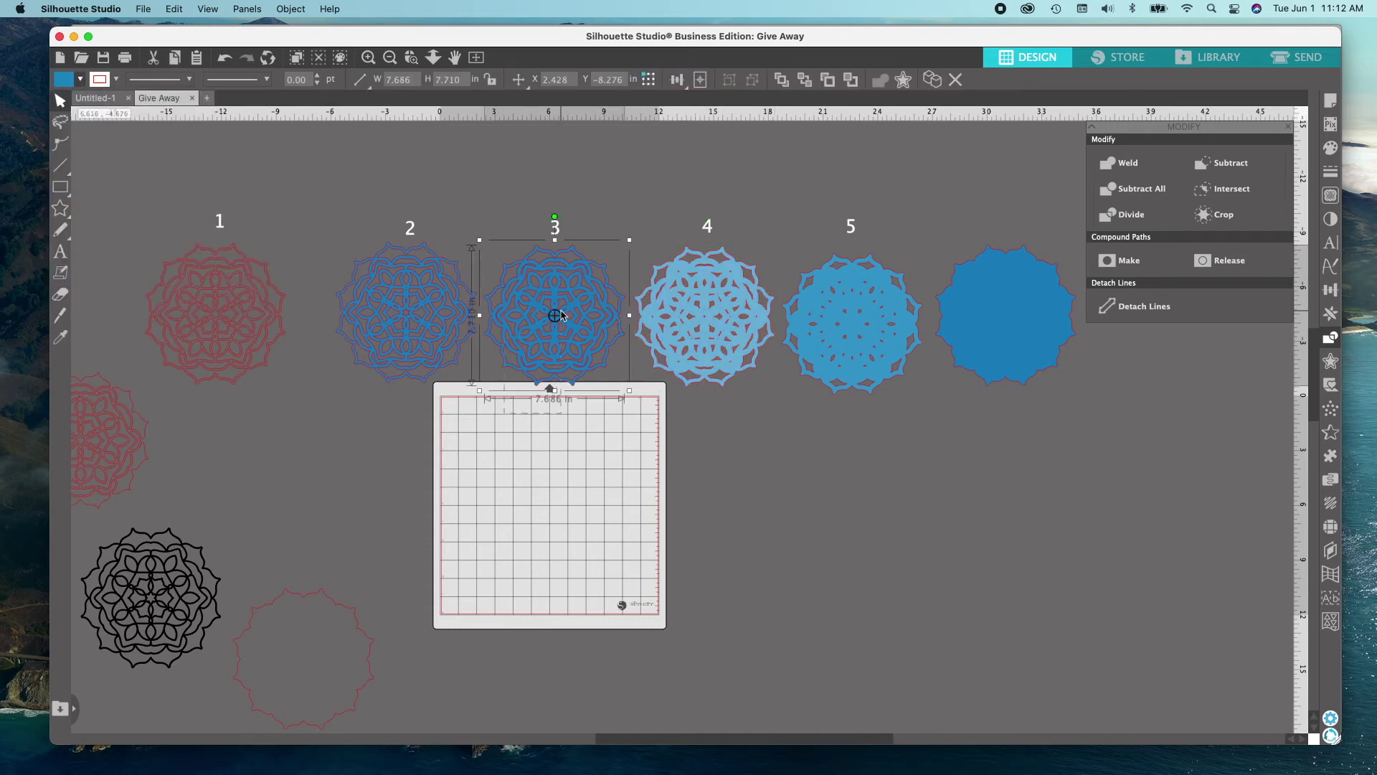
{"action": "left_click", "coordinate": [80, 80]}
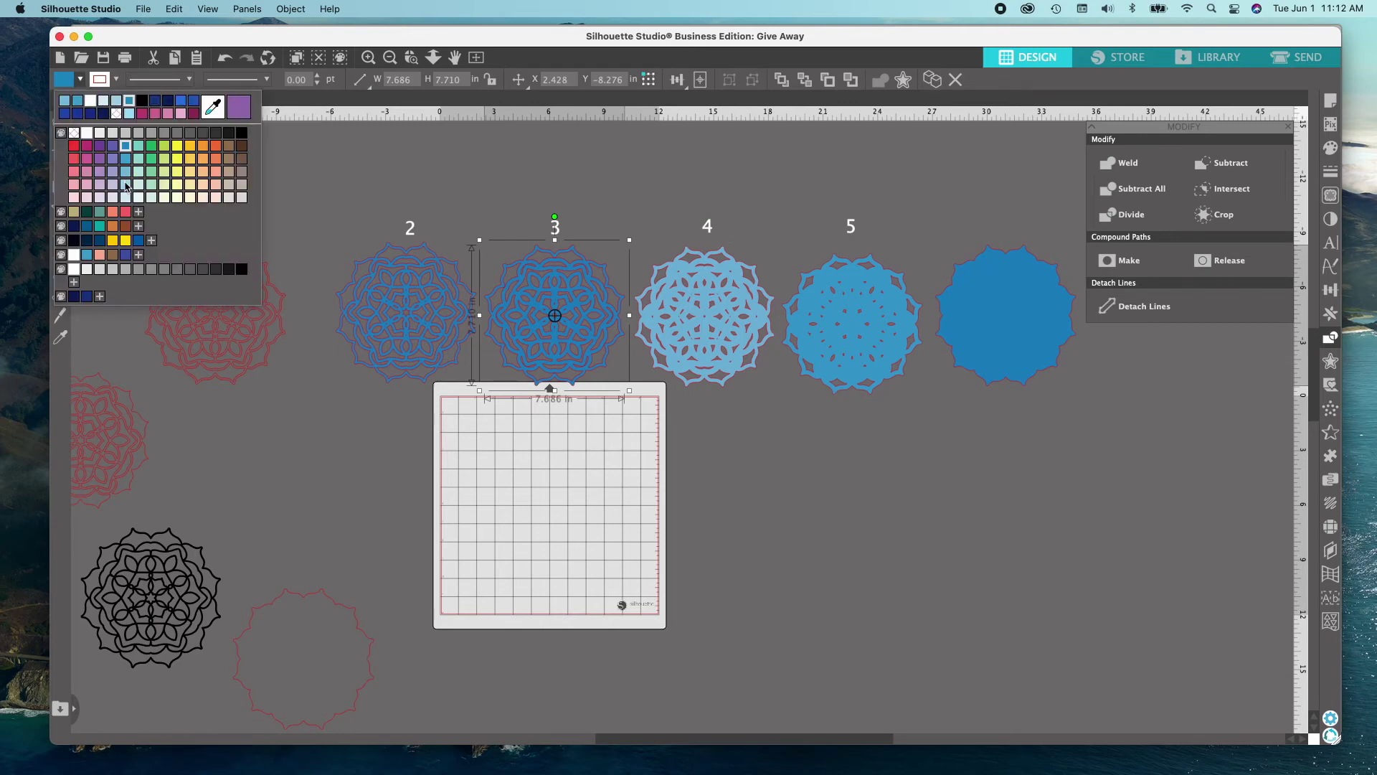
{"action": "left_click", "coordinate": [126, 186]}
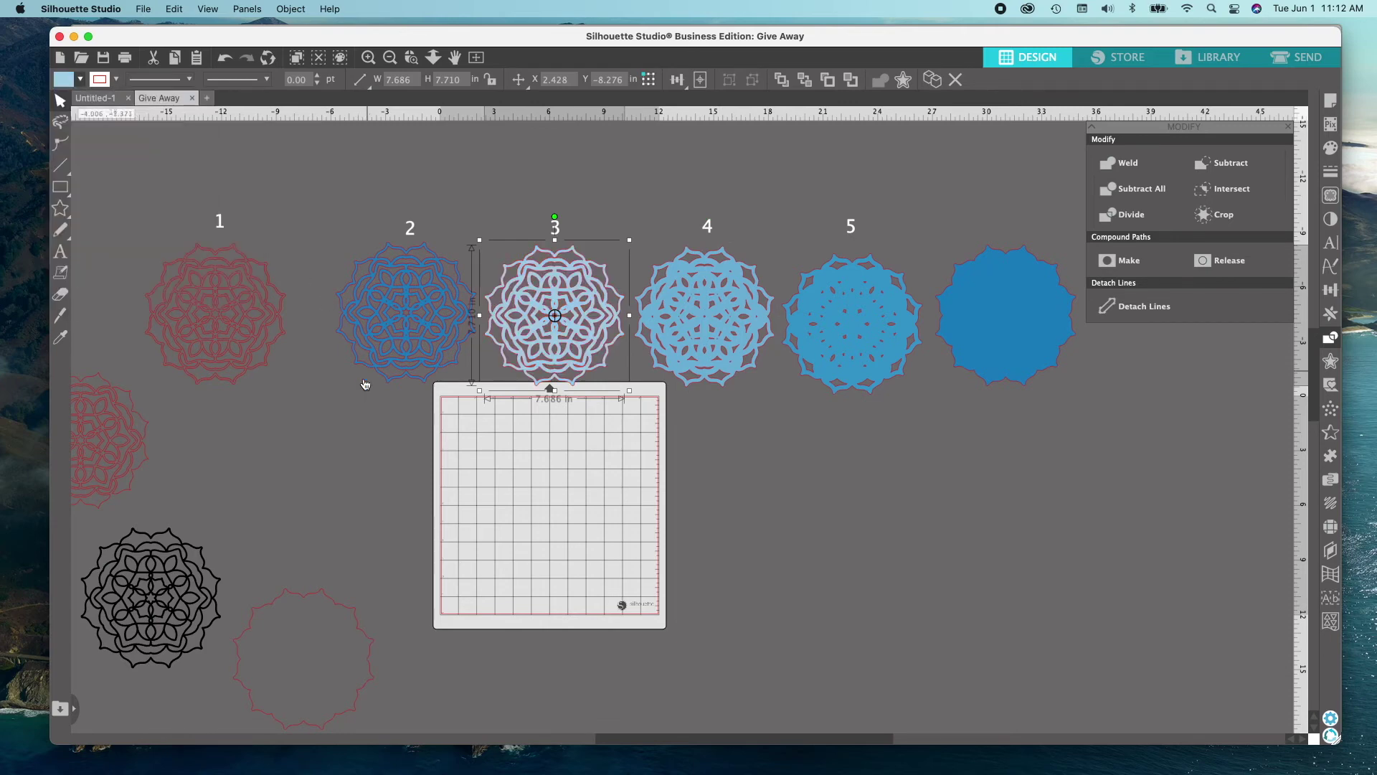
Step: Fill mandala 2 an even paler shade and mandala 1 white, then select all six layers
{"action": "left_click", "coordinate": [420, 308]}
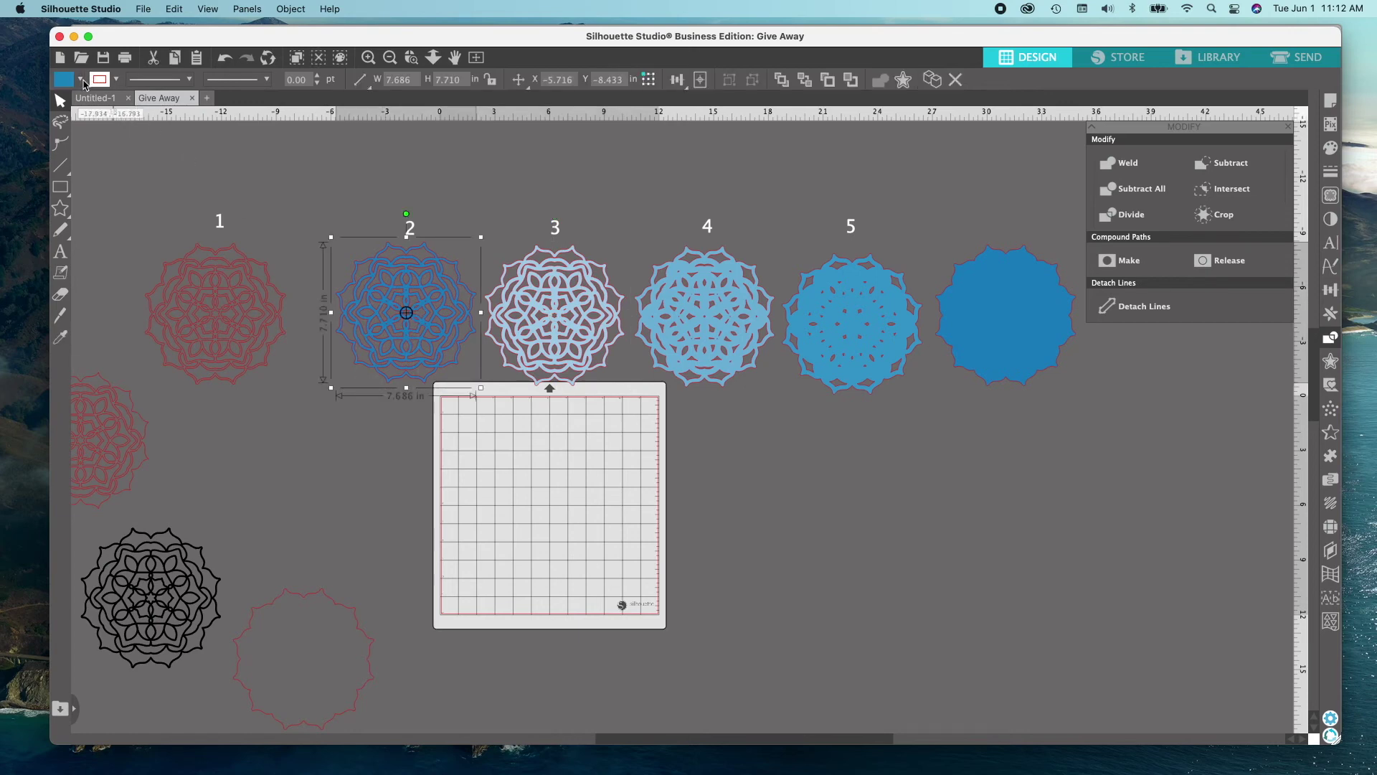
{"action": "left_click", "coordinate": [80, 81]}
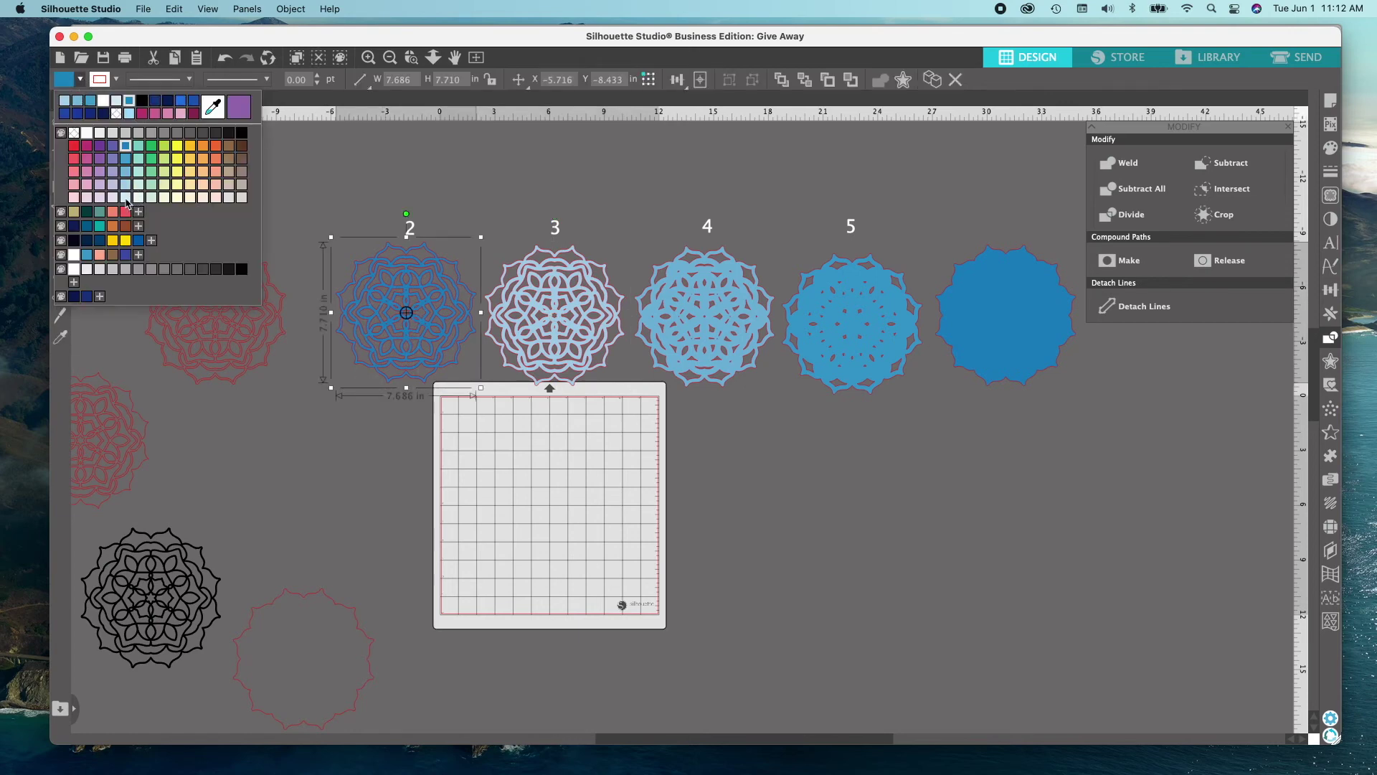
{"action": "left_click", "coordinate": [126, 199]}
{"action": "left_click", "coordinate": [241, 353]}
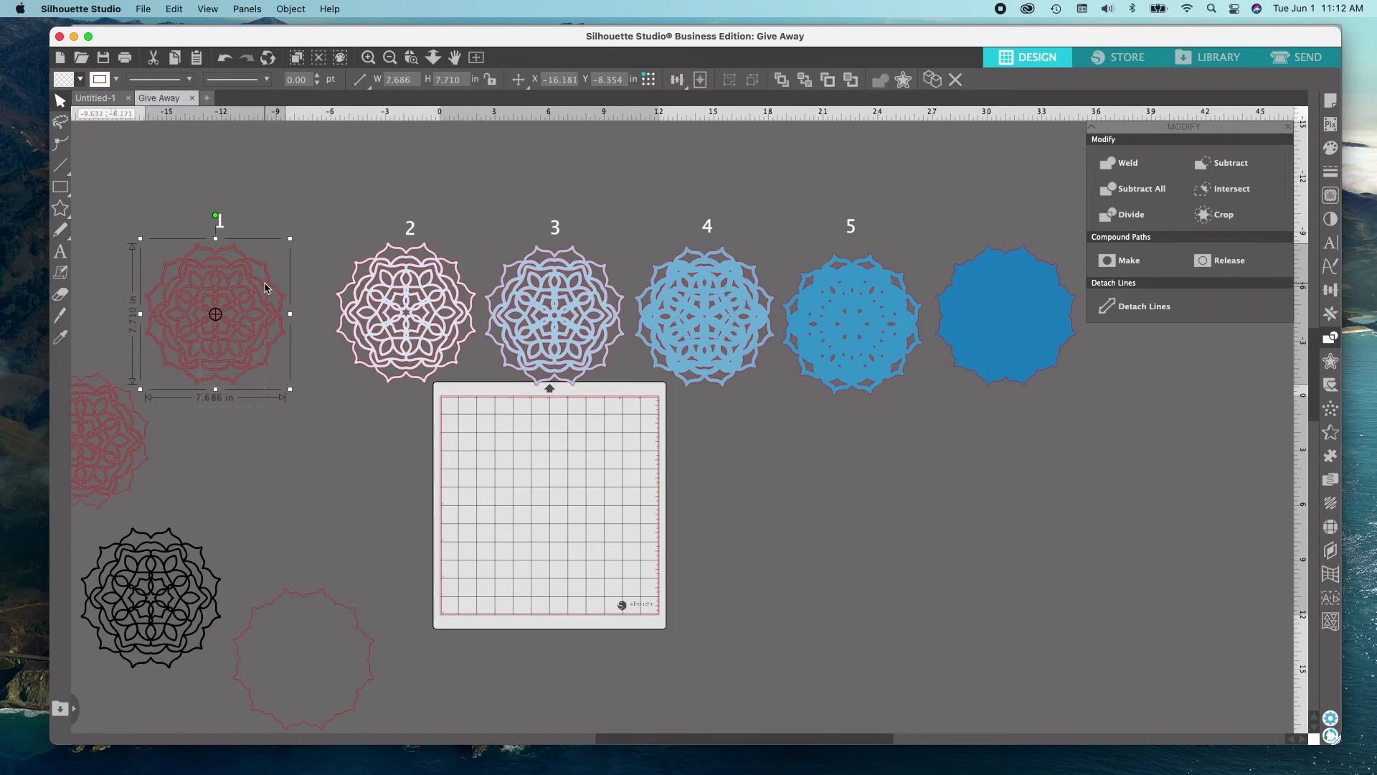
{"action": "left_click", "coordinate": [81, 80]}
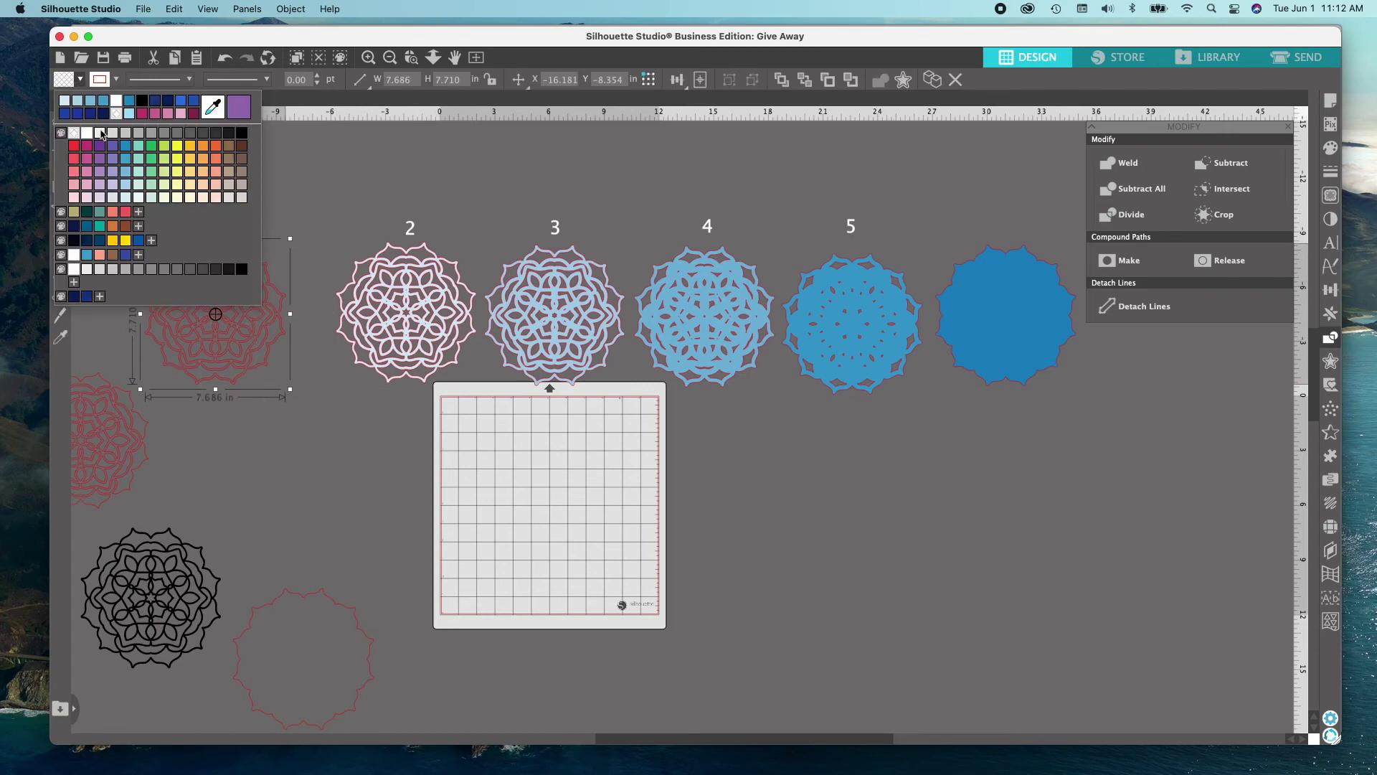
{"action": "left_click", "coordinate": [87, 134]}
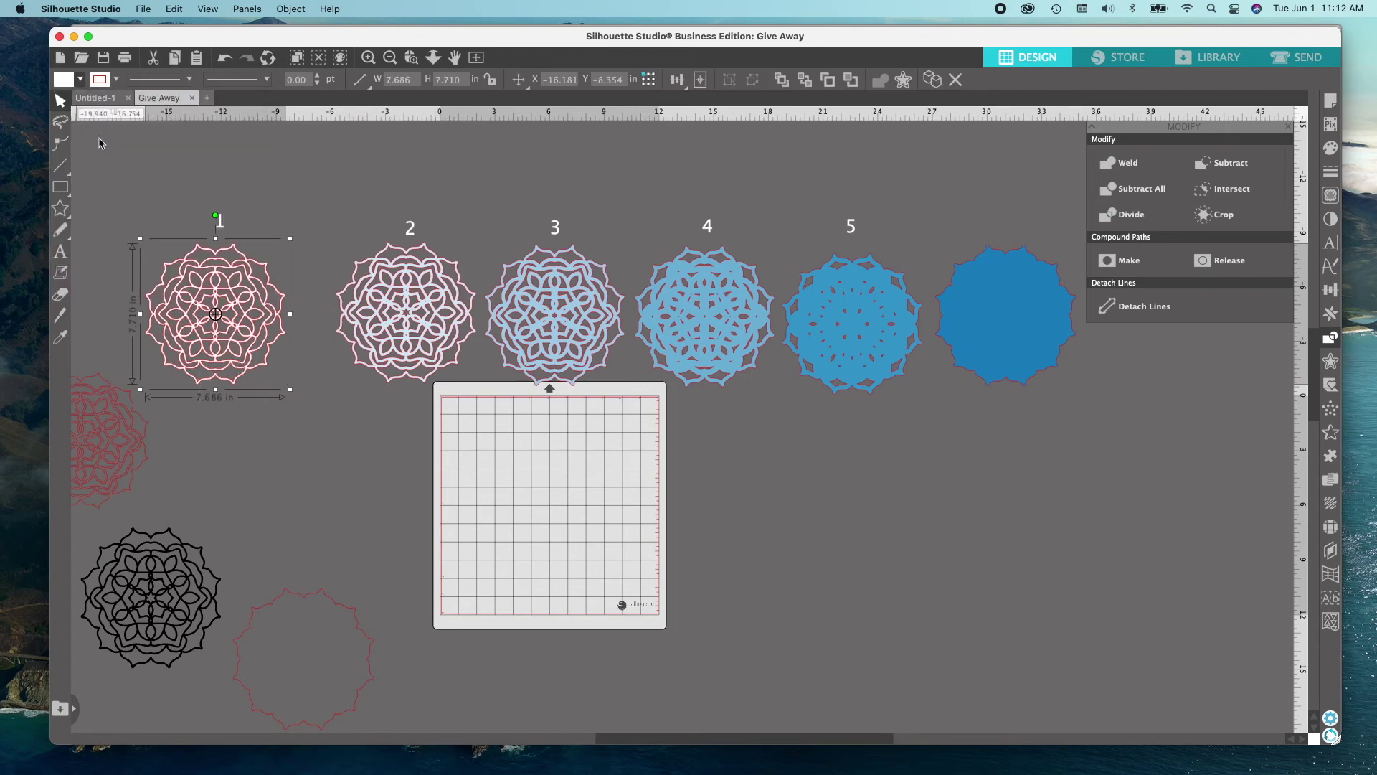
{"action": "left_click", "coordinate": [759, 502]}
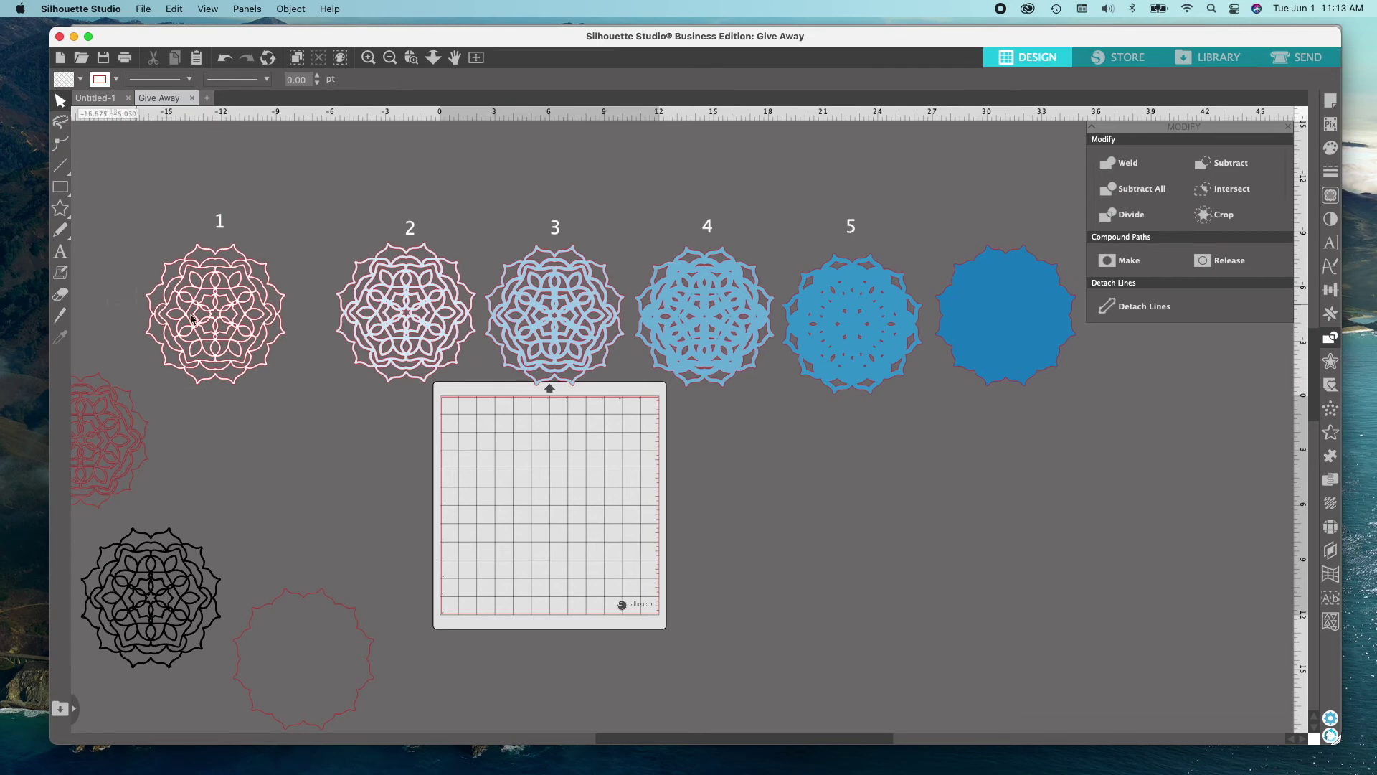
{"action": "left_click_drag", "start_coordinate": [192, 319], "coordinate": [1021, 365]}
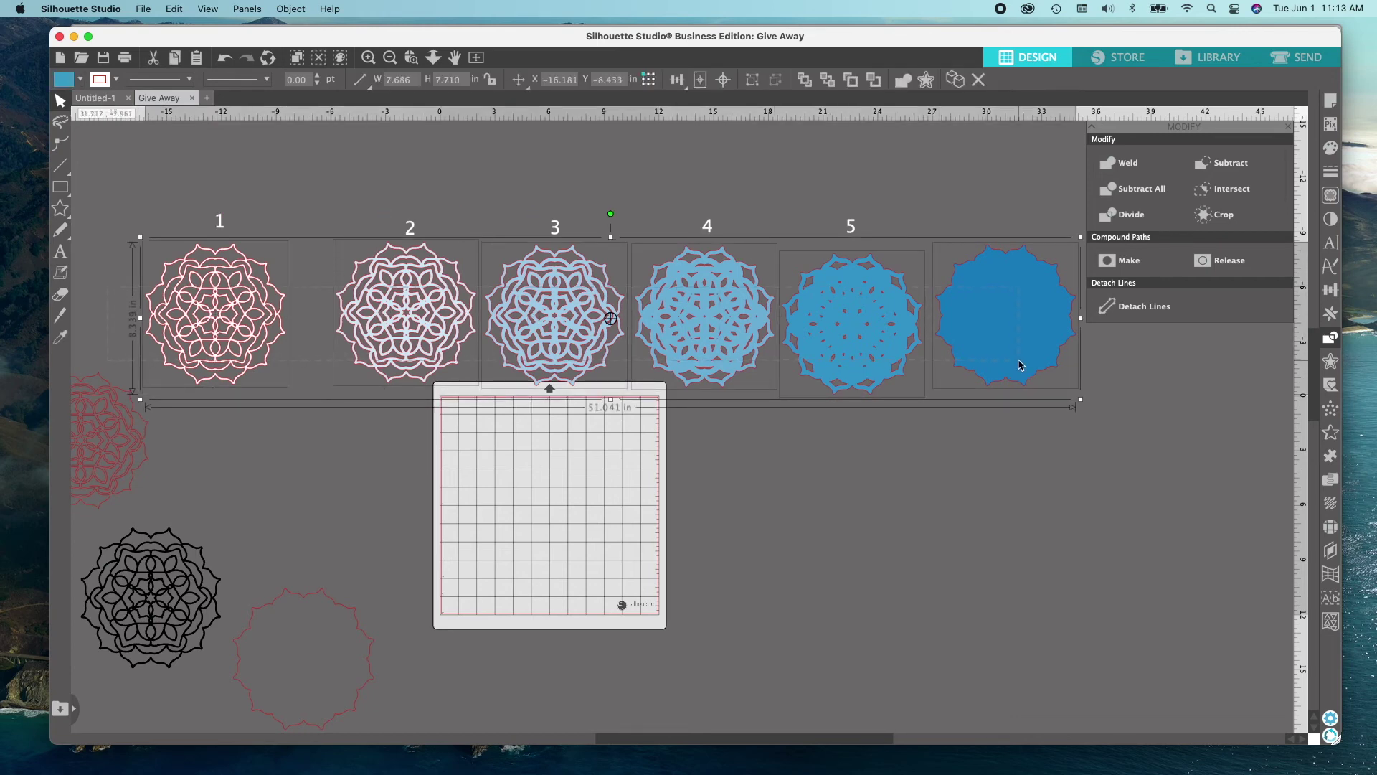
Step: Change the outline colour of all six mandala layers to white
{"action": "left_click", "coordinate": [115, 80]}
{"action": "left_click", "coordinate": [111, 134]}
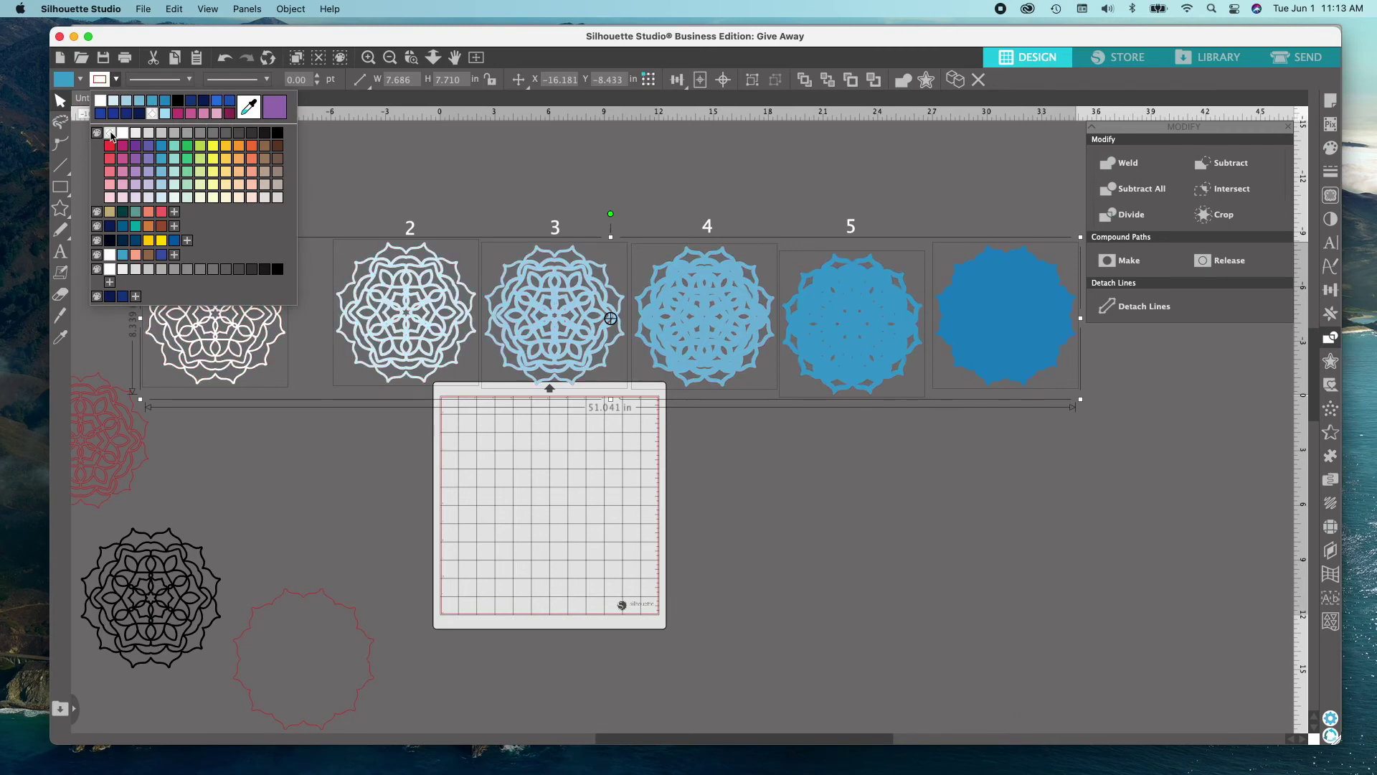
{"action": "left_click", "coordinate": [899, 562]}
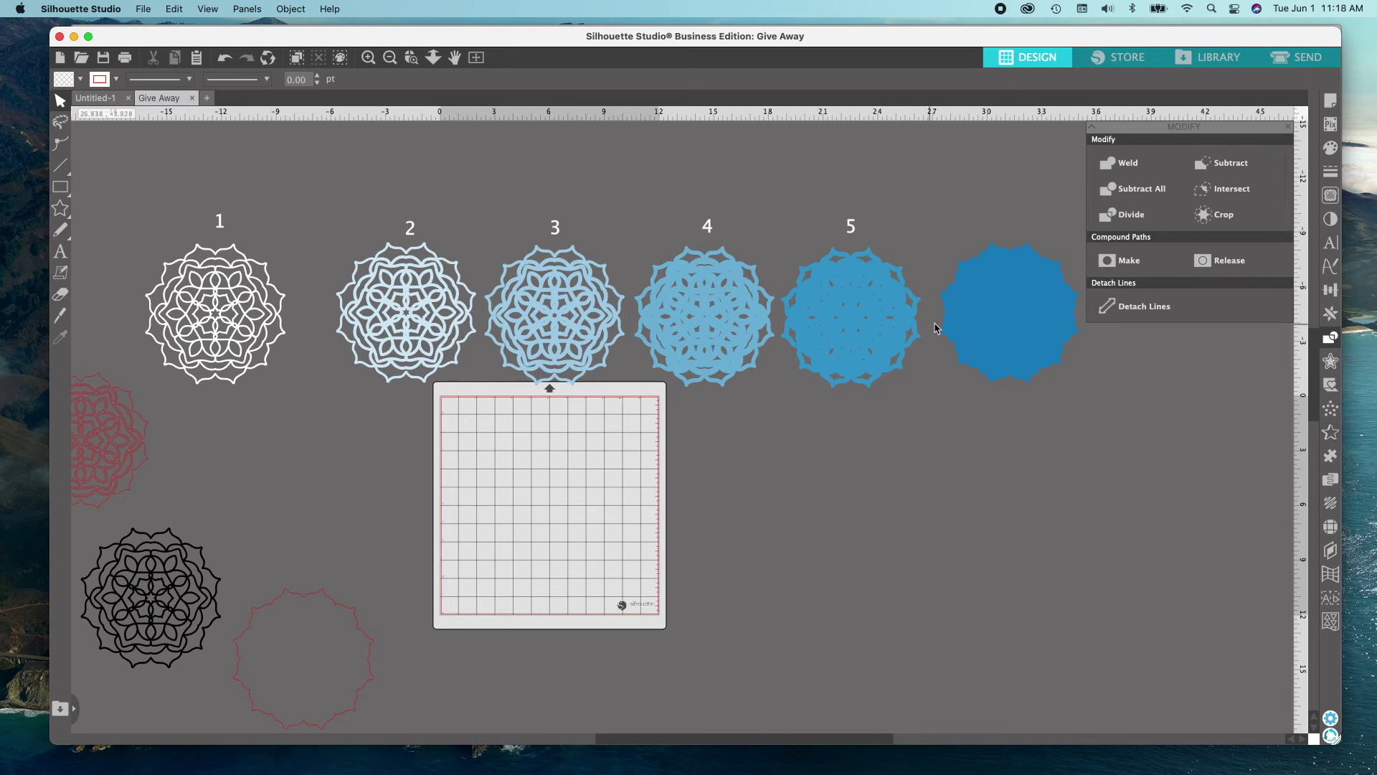
Step: Move the solid blue back layer onto the mat, then stack mandalas 5 and 4 on it
{"action": "left_click_drag", "start_coordinate": [959, 295], "coordinate": [572, 502]}
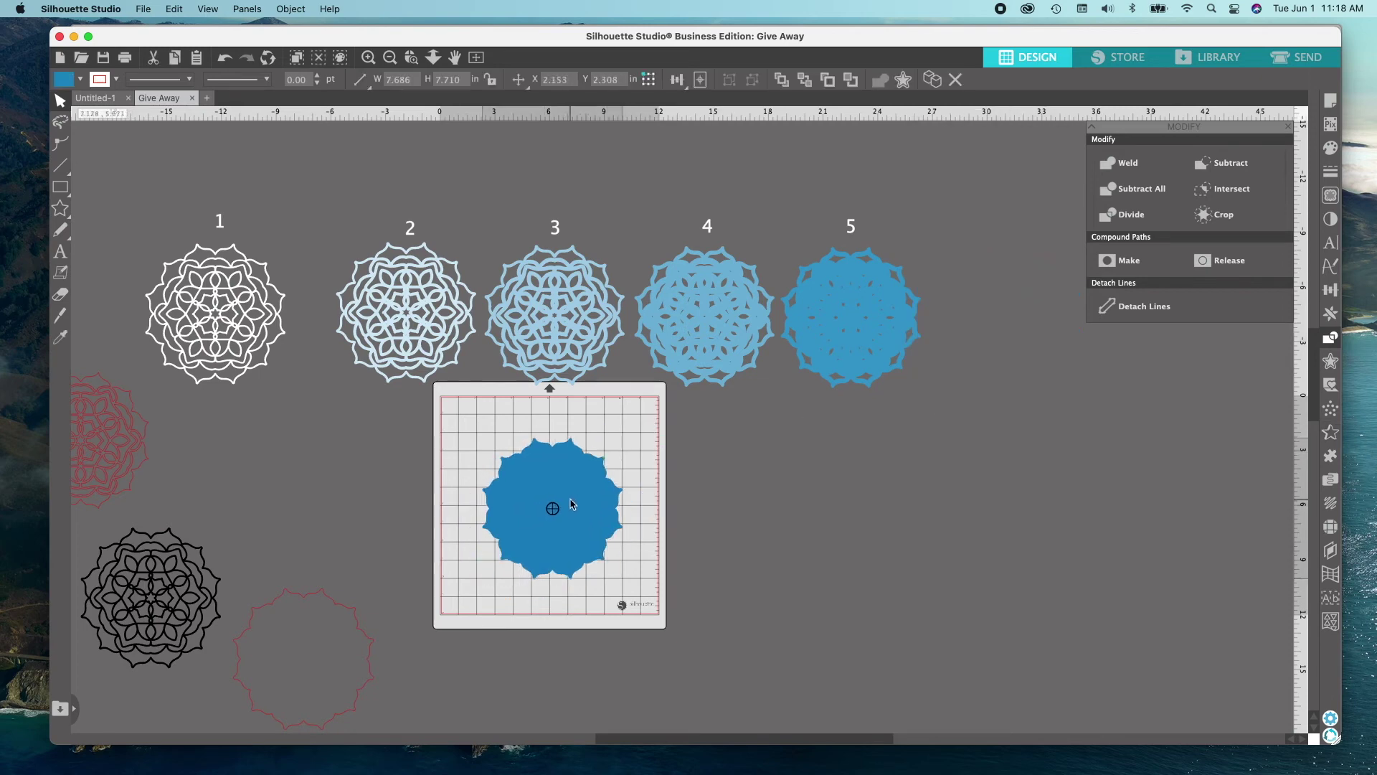
{"action": "left_click", "coordinate": [703, 430]}
{"action": "left_click", "coordinate": [864, 301]}
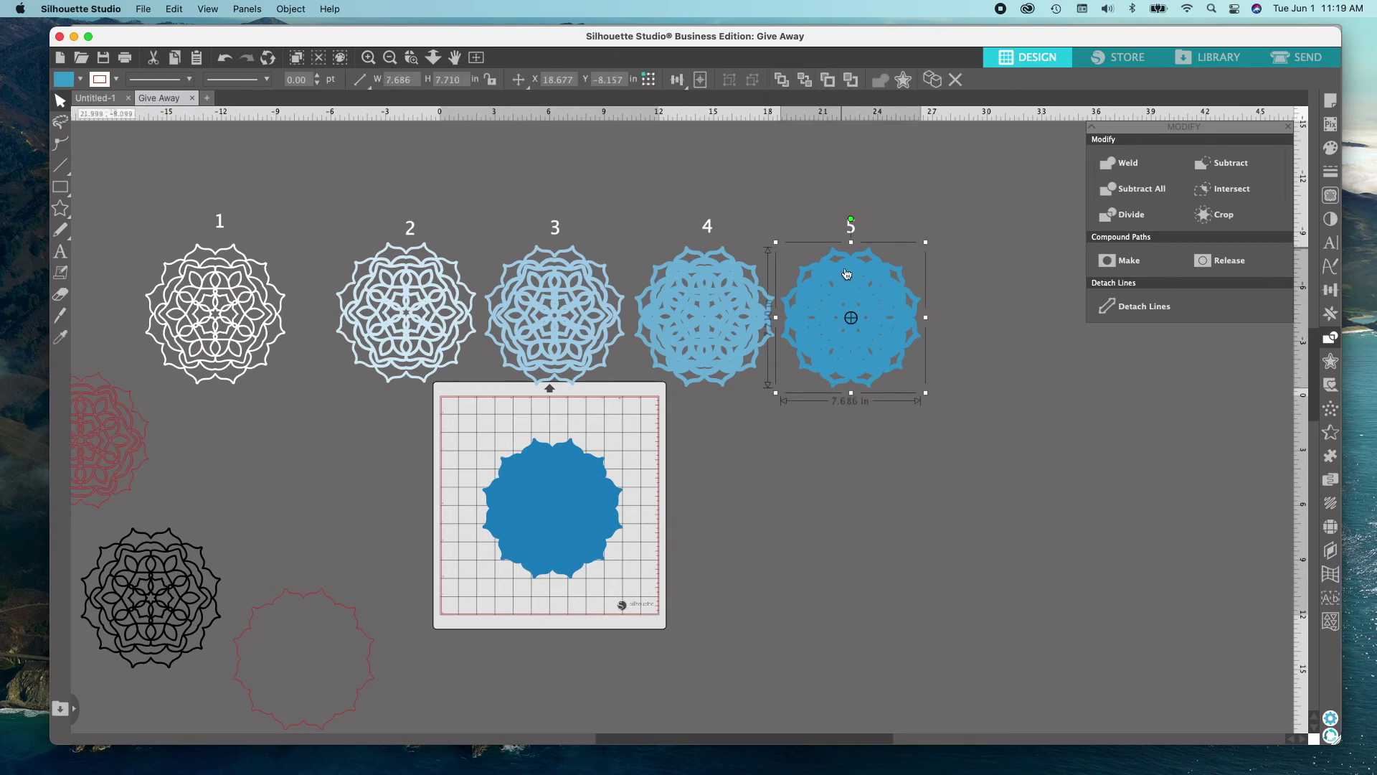
{"action": "left_click_drag", "start_coordinate": [878, 297], "coordinate": [595, 494]}
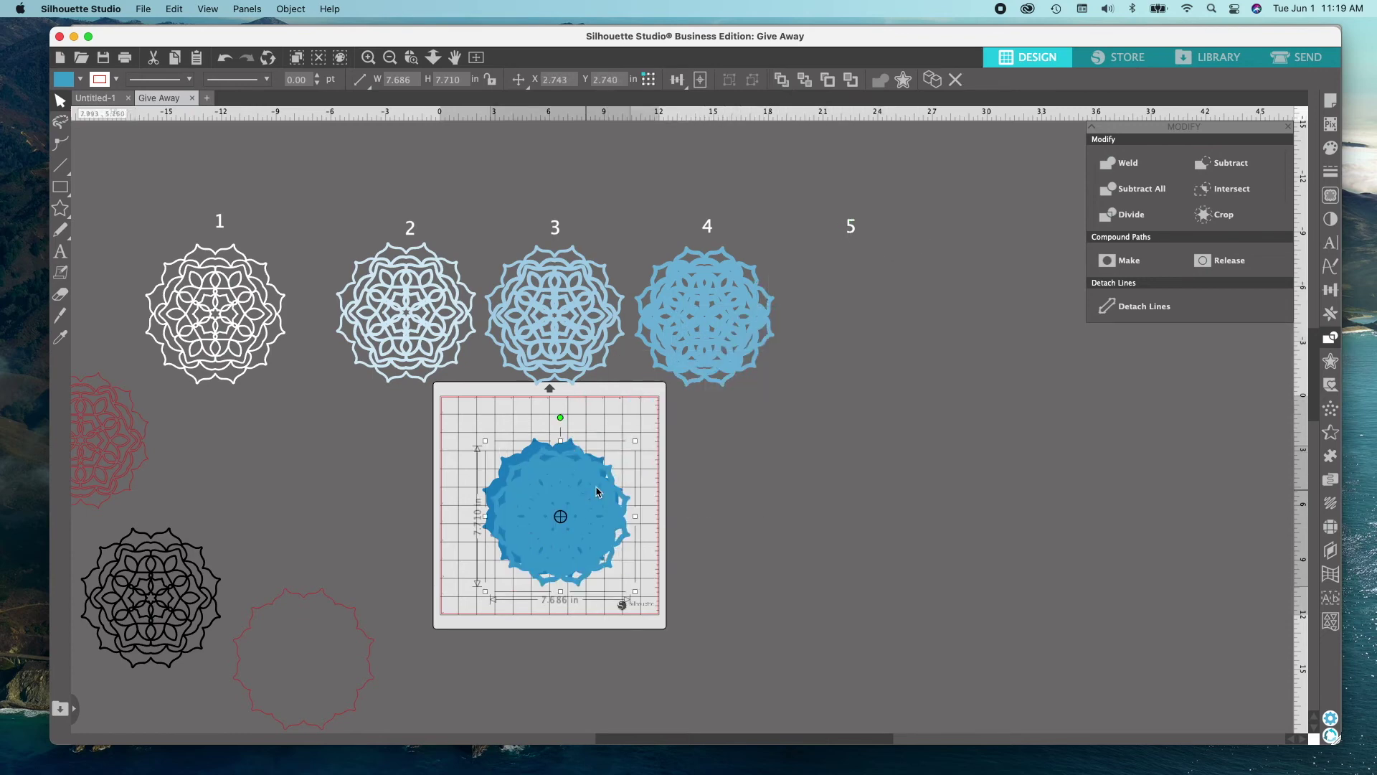
{"action": "left_click", "coordinate": [743, 305]}
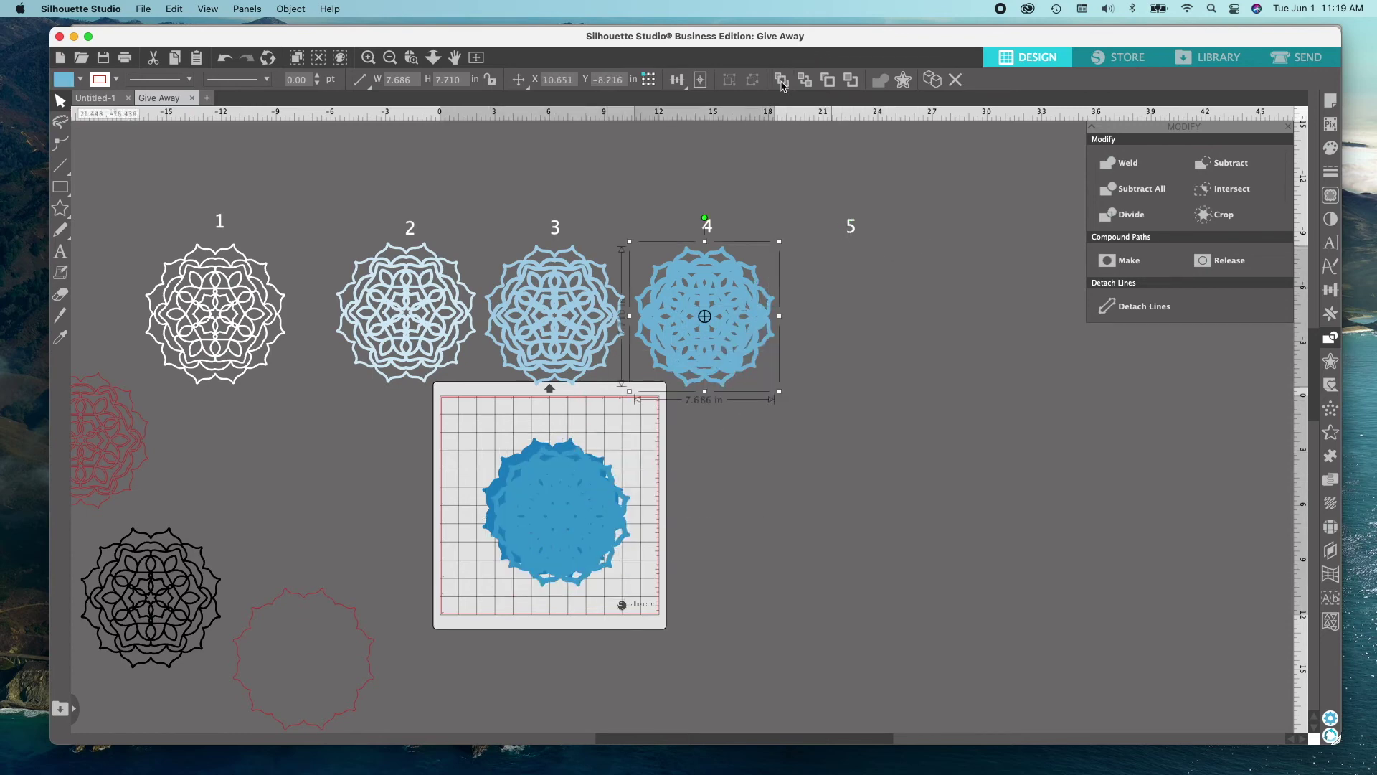
{"action": "left_click_drag", "start_coordinate": [737, 276], "coordinate": [527, 588]}
Step: Stack mandalas 3, 2 and 1 on top, finishing with the white layer
{"action": "left_click", "coordinate": [567, 302]}
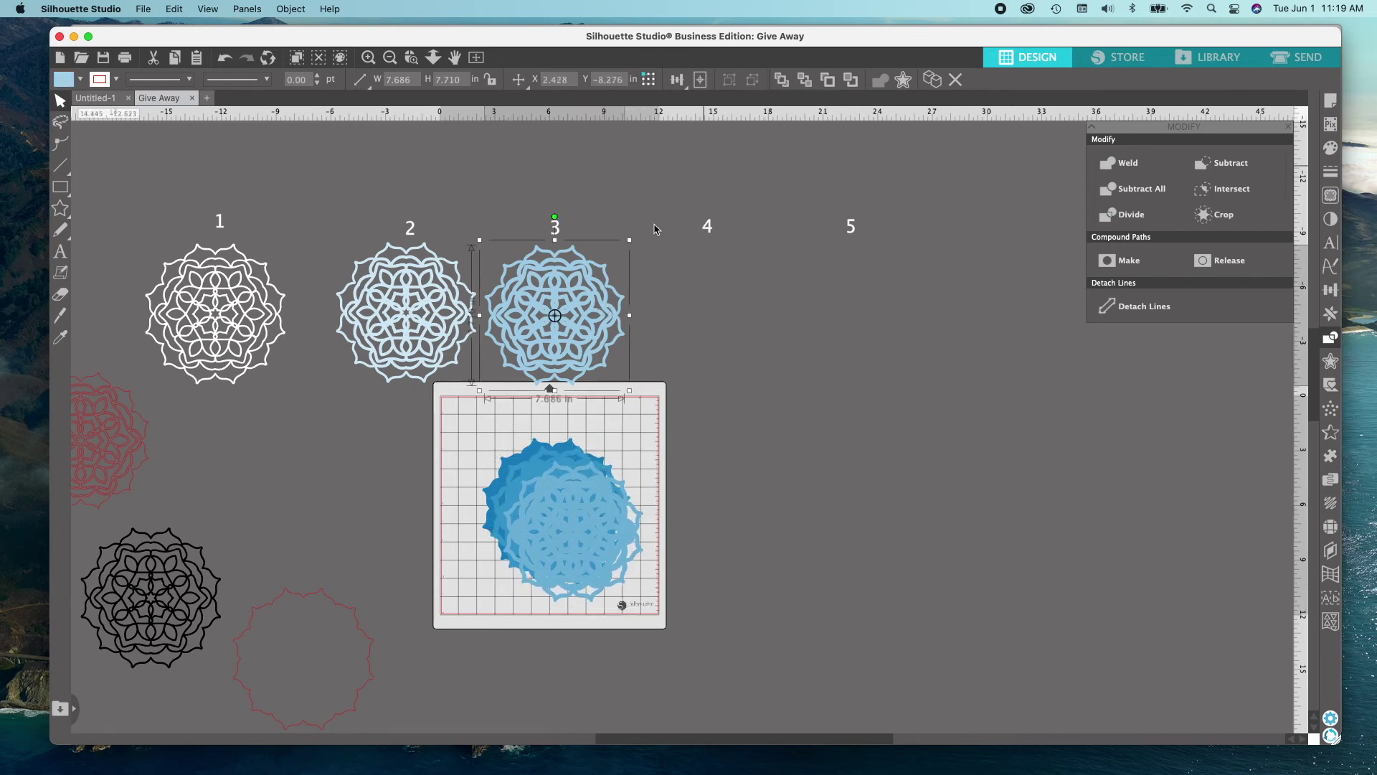
{"action": "left_click_drag", "start_coordinate": [603, 301], "coordinate": [588, 611]}
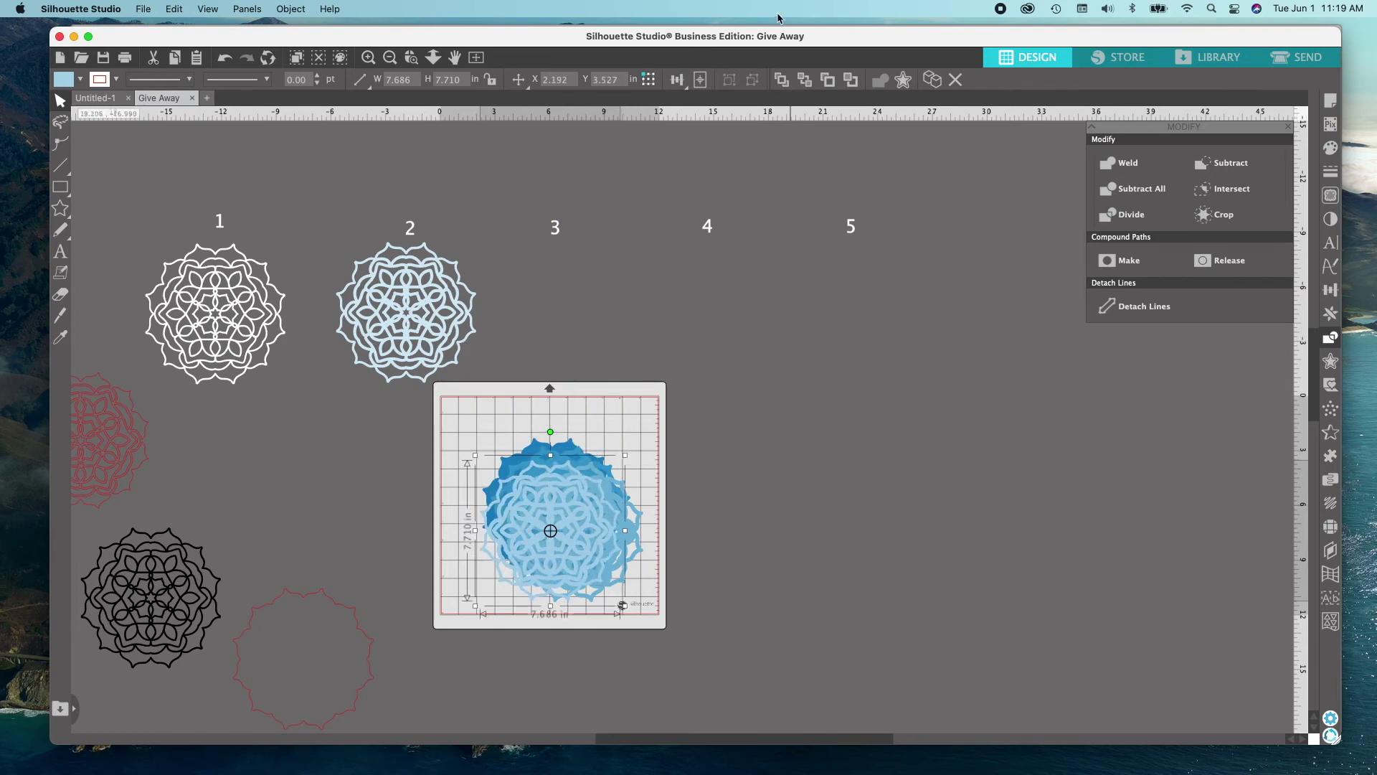
{"action": "left_click", "coordinate": [438, 284]}
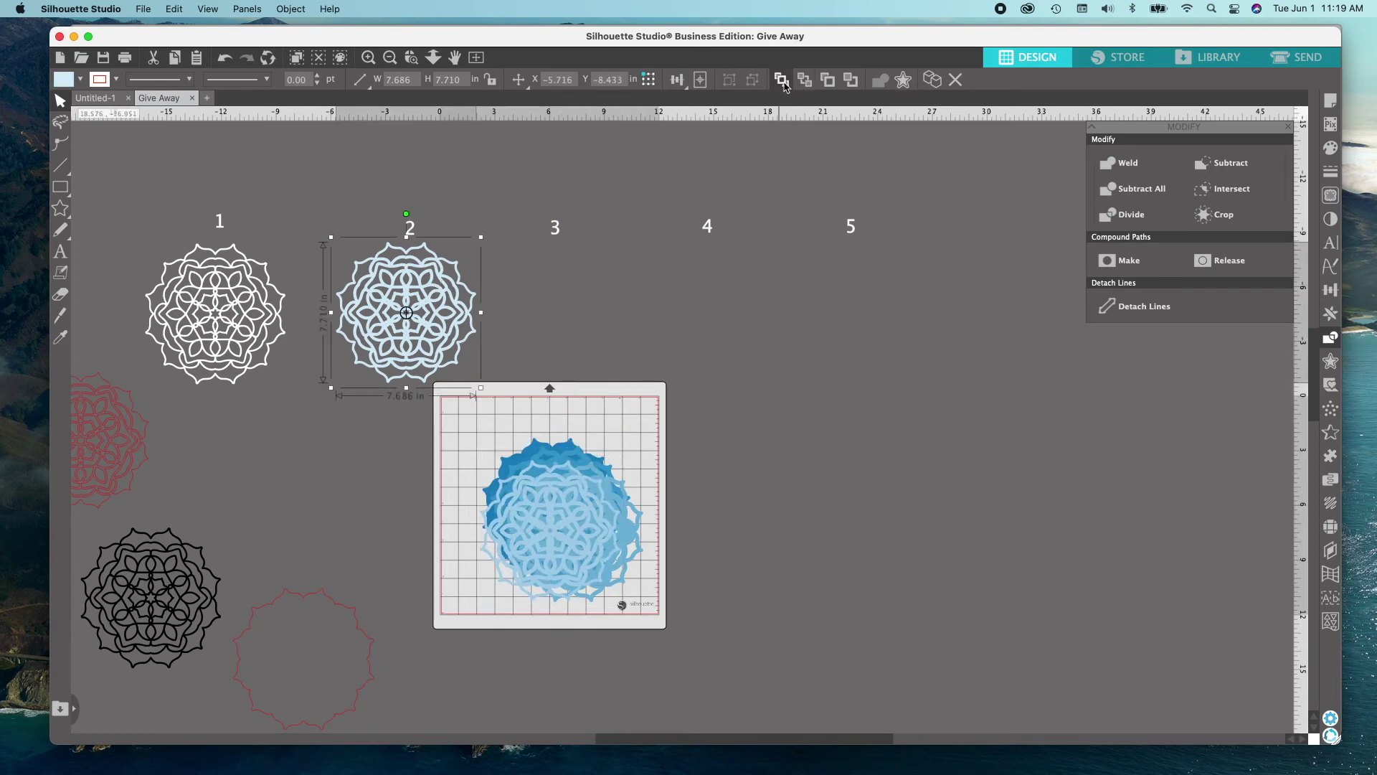
{"action": "left_click_drag", "start_coordinate": [435, 313], "coordinate": [583, 495]}
{"action": "left_click", "coordinate": [264, 323]}
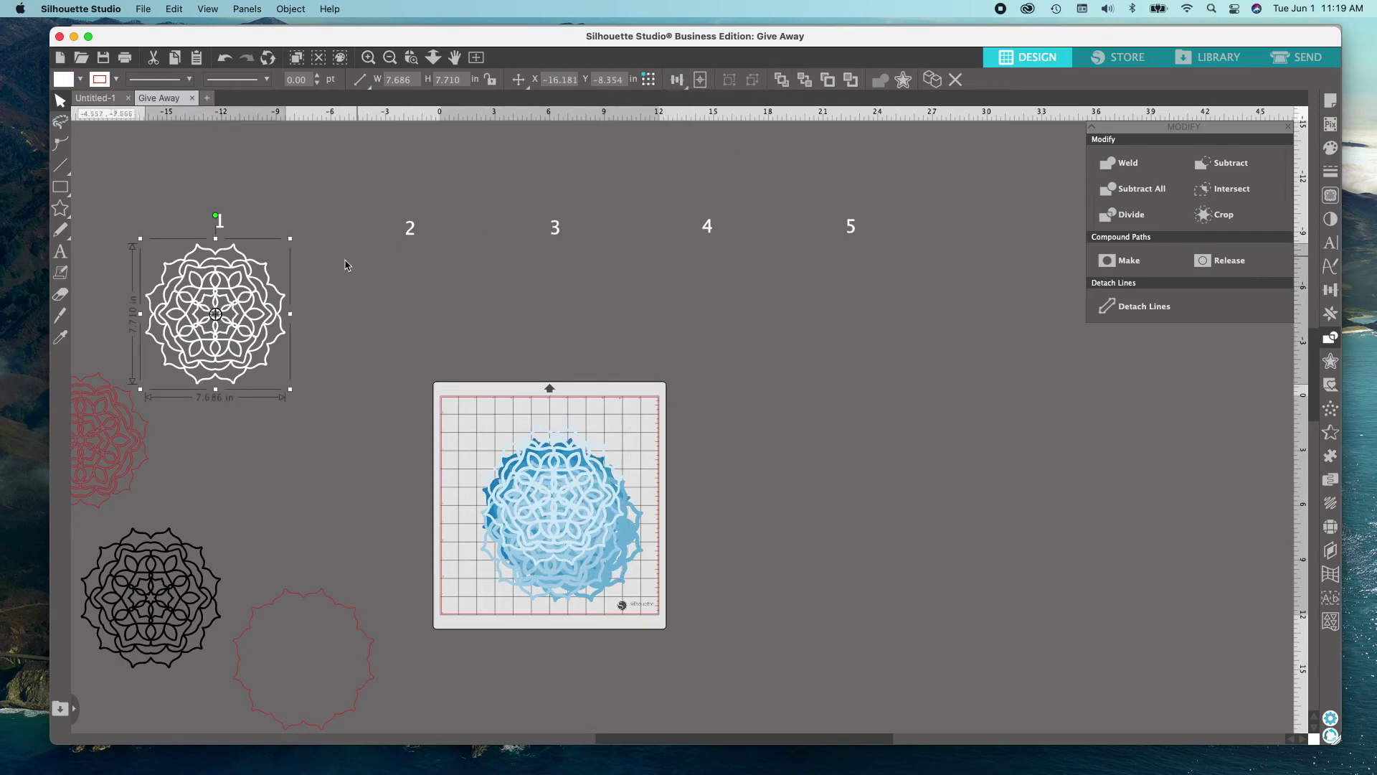
{"action": "left_click_drag", "start_coordinate": [262, 289], "coordinate": [597, 479]}
Step: Centre all six mandala layers on each other into one concentric stack about 7.7 inches square
{"action": "left_click_drag", "start_coordinate": [416, 327], "coordinate": [716, 624]}
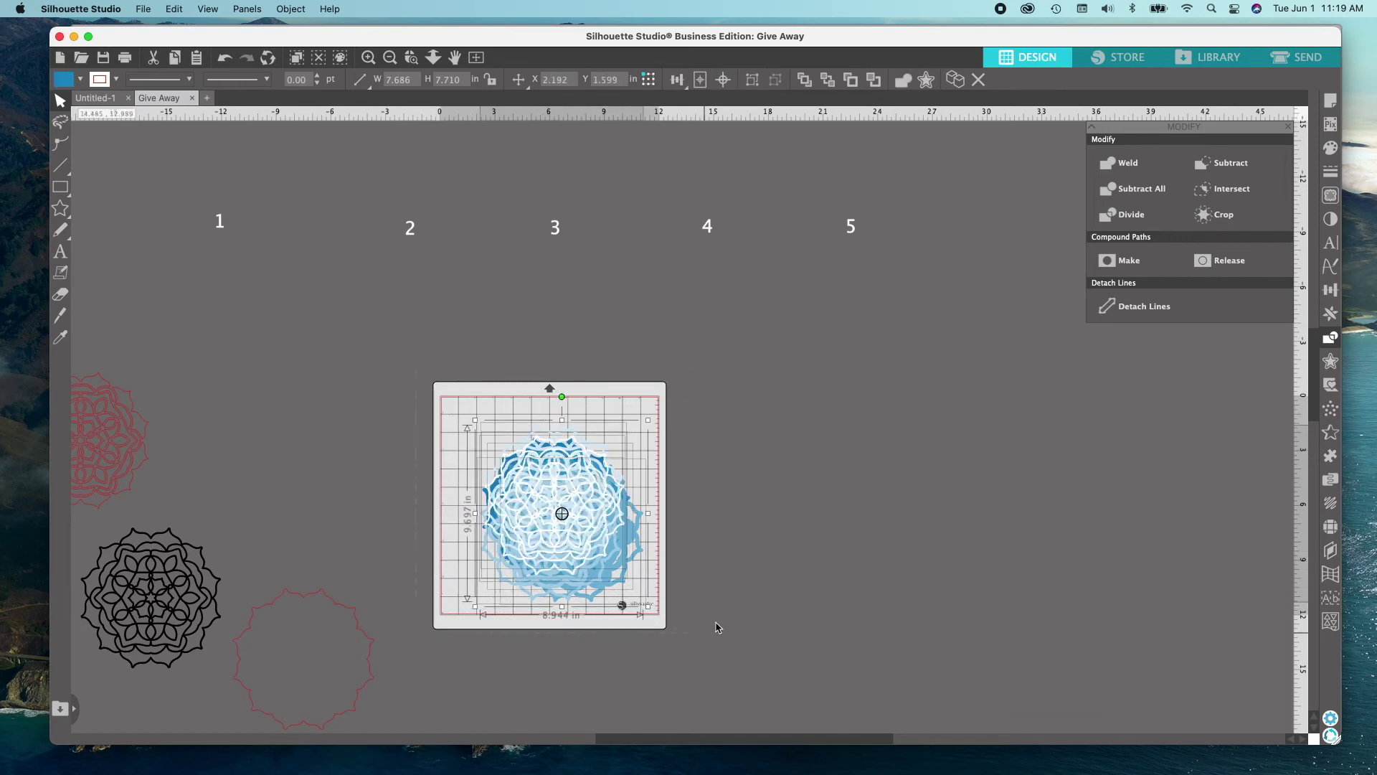
{"action": "left_click", "coordinate": [723, 81]}
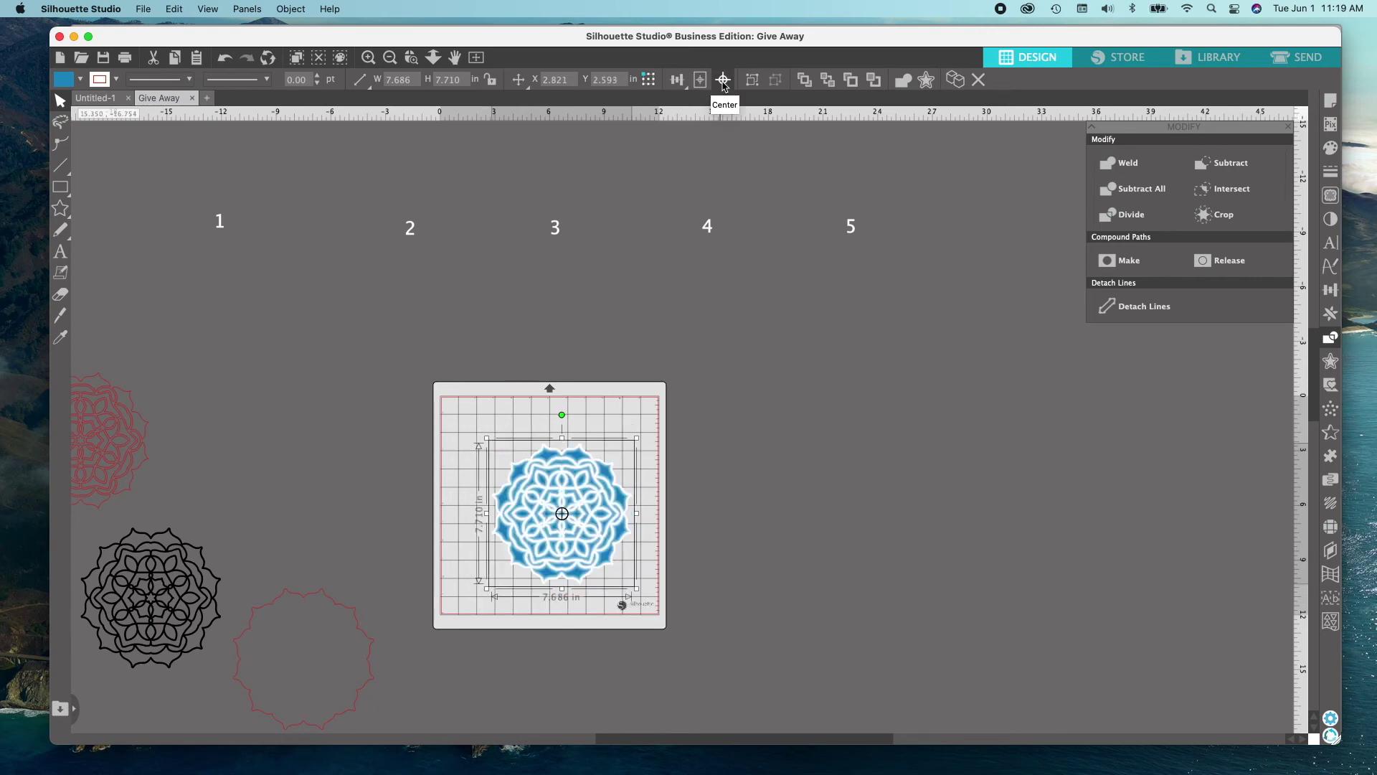
{"action": "key", "text": "super+plus"}
{"action": "key", "text": "super+plus"}
{"action": "key", "text": "super+plus"}
{"action": "key", "text": "super+plus"}
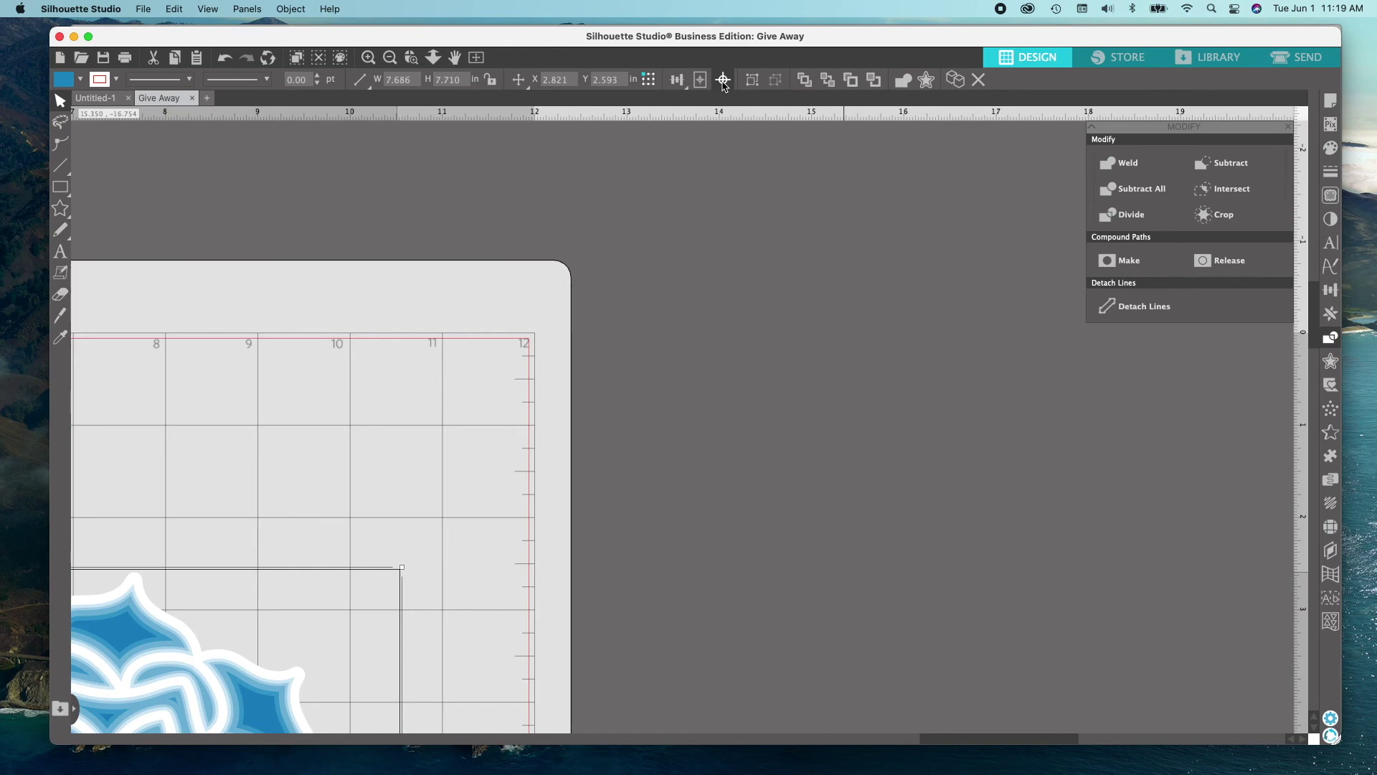
Step: Pan the view down and left to inspect the centred, stacked mandala
{"action": "scroll", "coordinate": [378, 320], "scroll_direction": "down", "scroll_amount": 10}
{"action": "scroll", "coordinate": [378, 319], "scroll_direction": "left", "scroll_amount": 10}
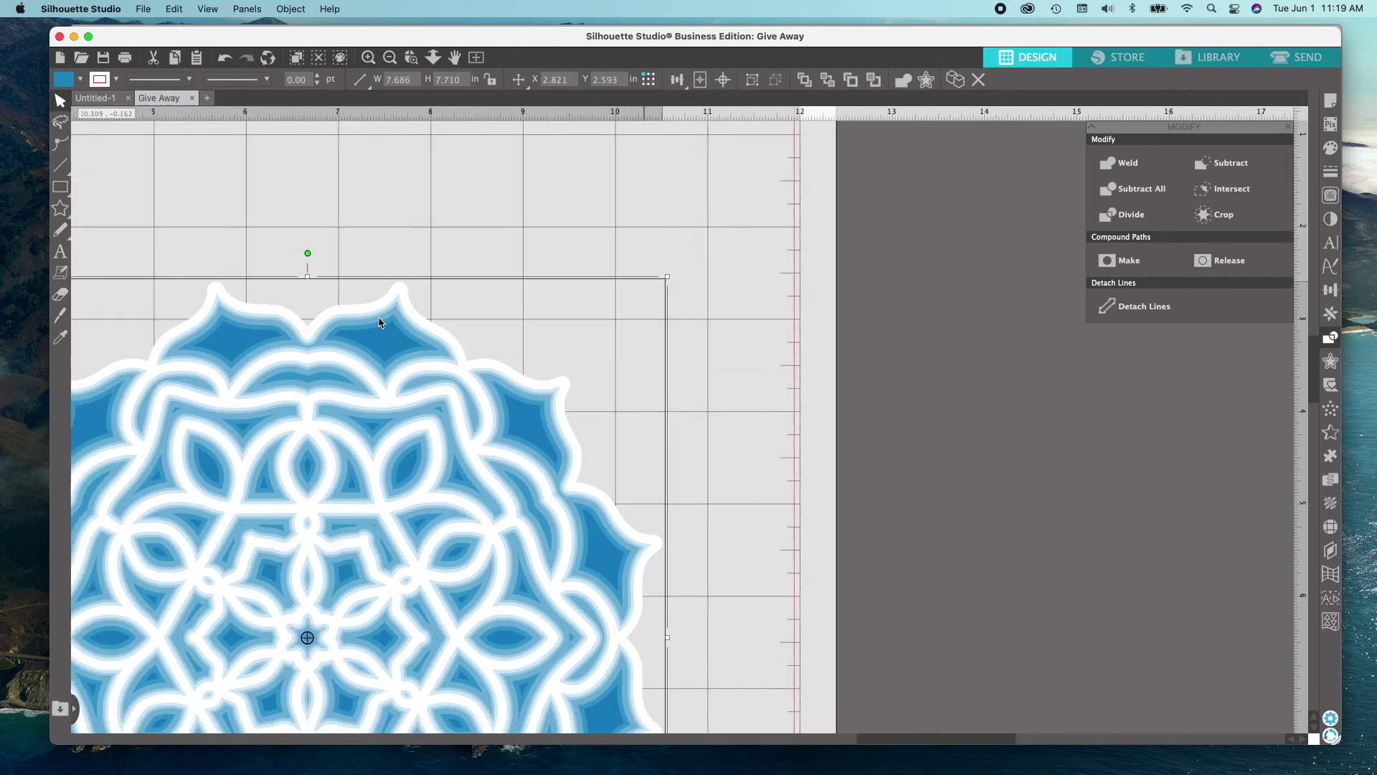
{"action": "scroll", "coordinate": [378, 320], "scroll_direction": "down", "scroll_amount": 4}
{"action": "scroll", "coordinate": [378, 320], "scroll_direction": "left", "scroll_amount": 5}
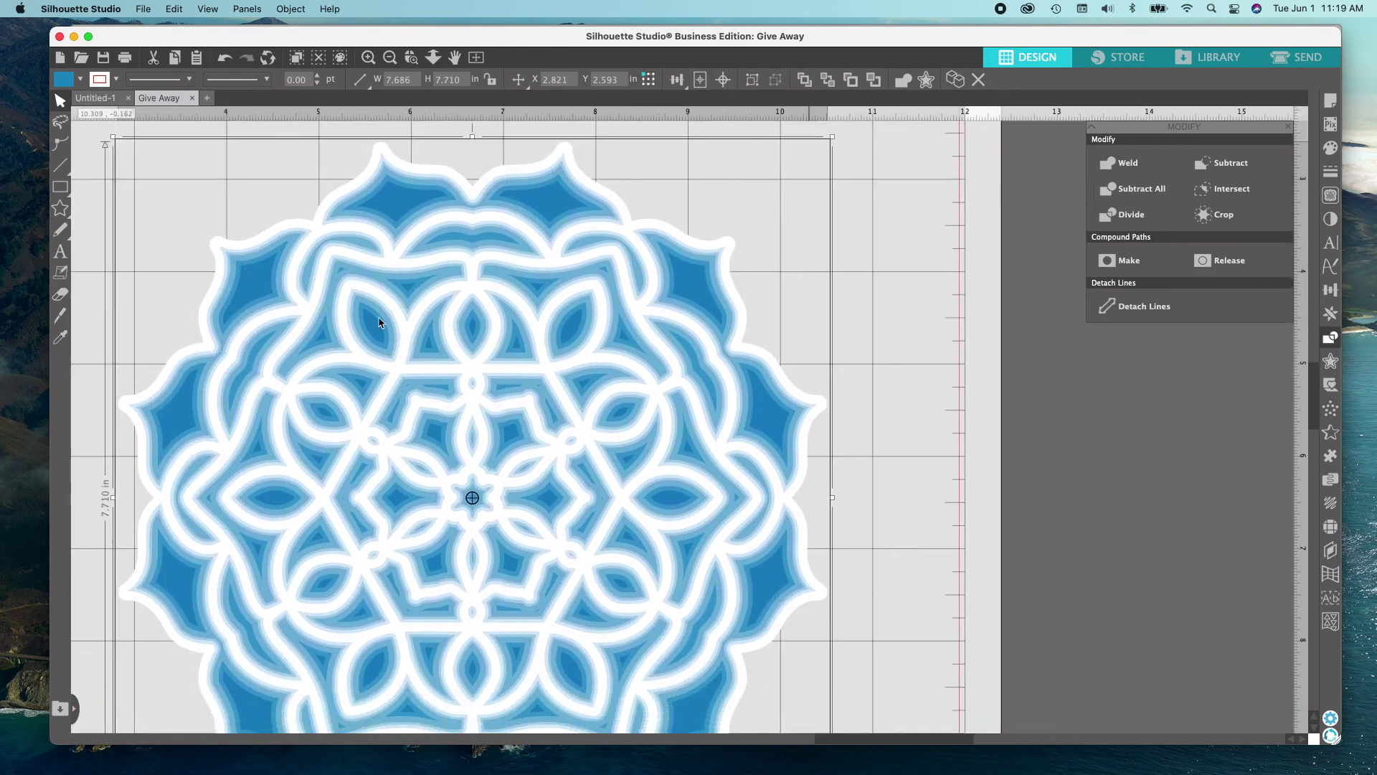